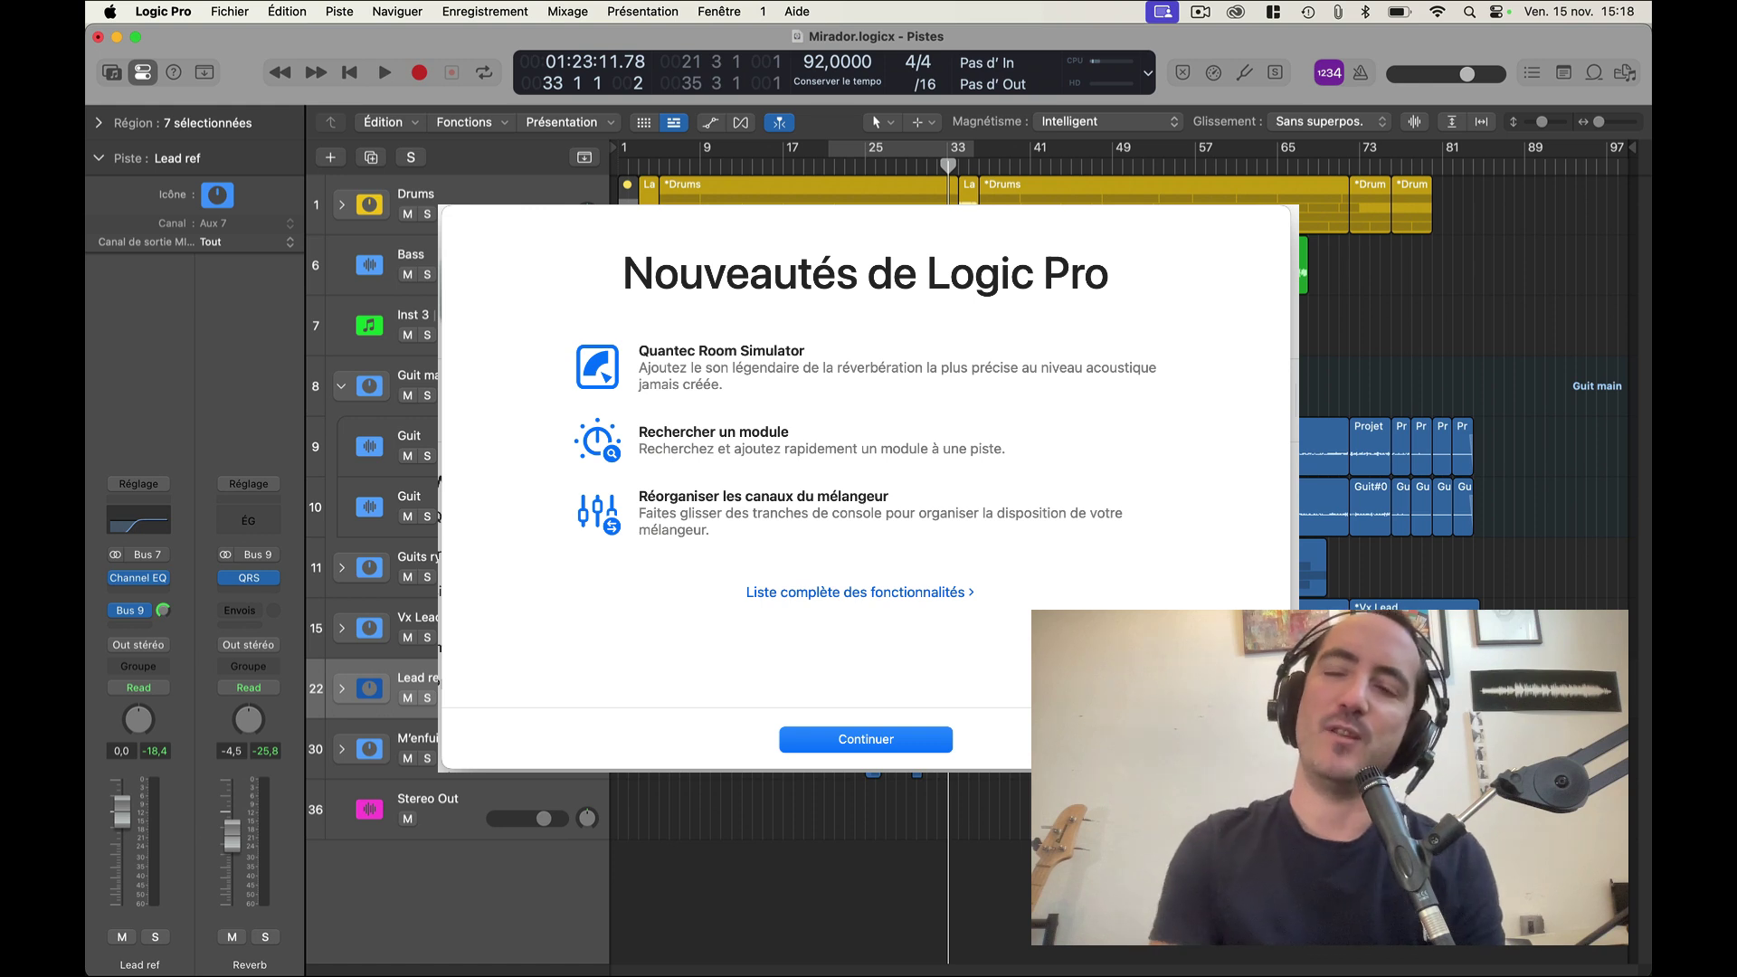
# Step: Dismiss the What's New screen and browse the Audio Units effects available for an insert slot on Lead ref
pyautogui.press('Return')
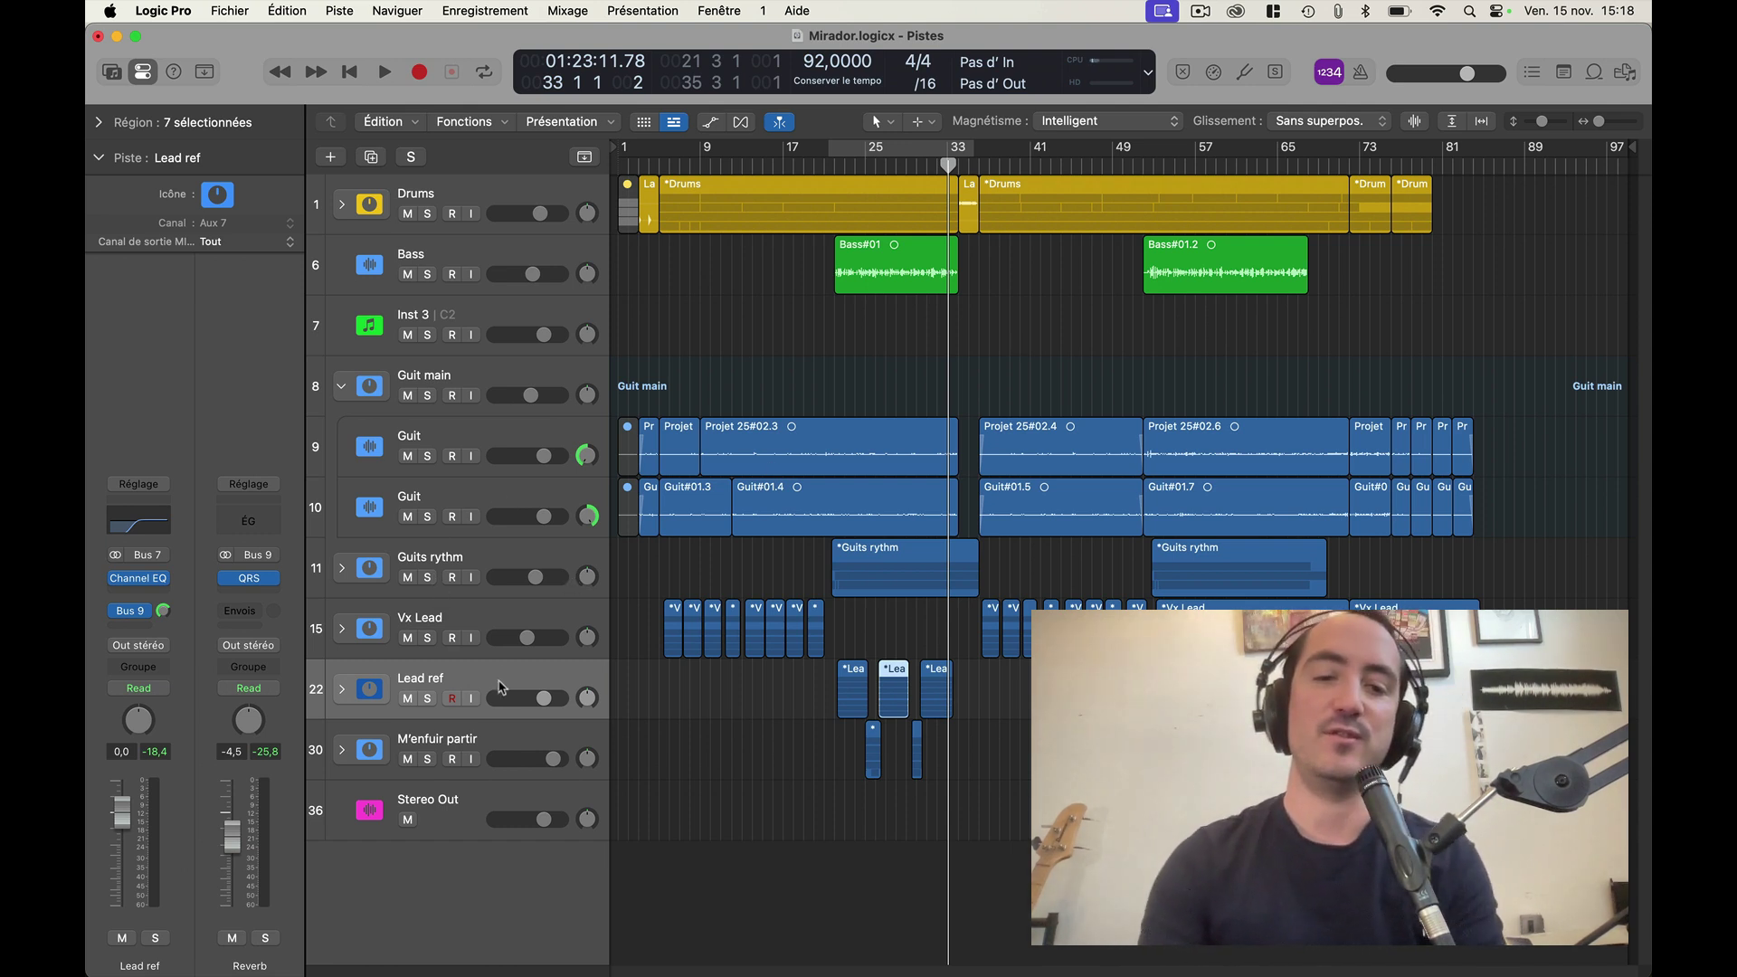
pyautogui.click(144, 576)
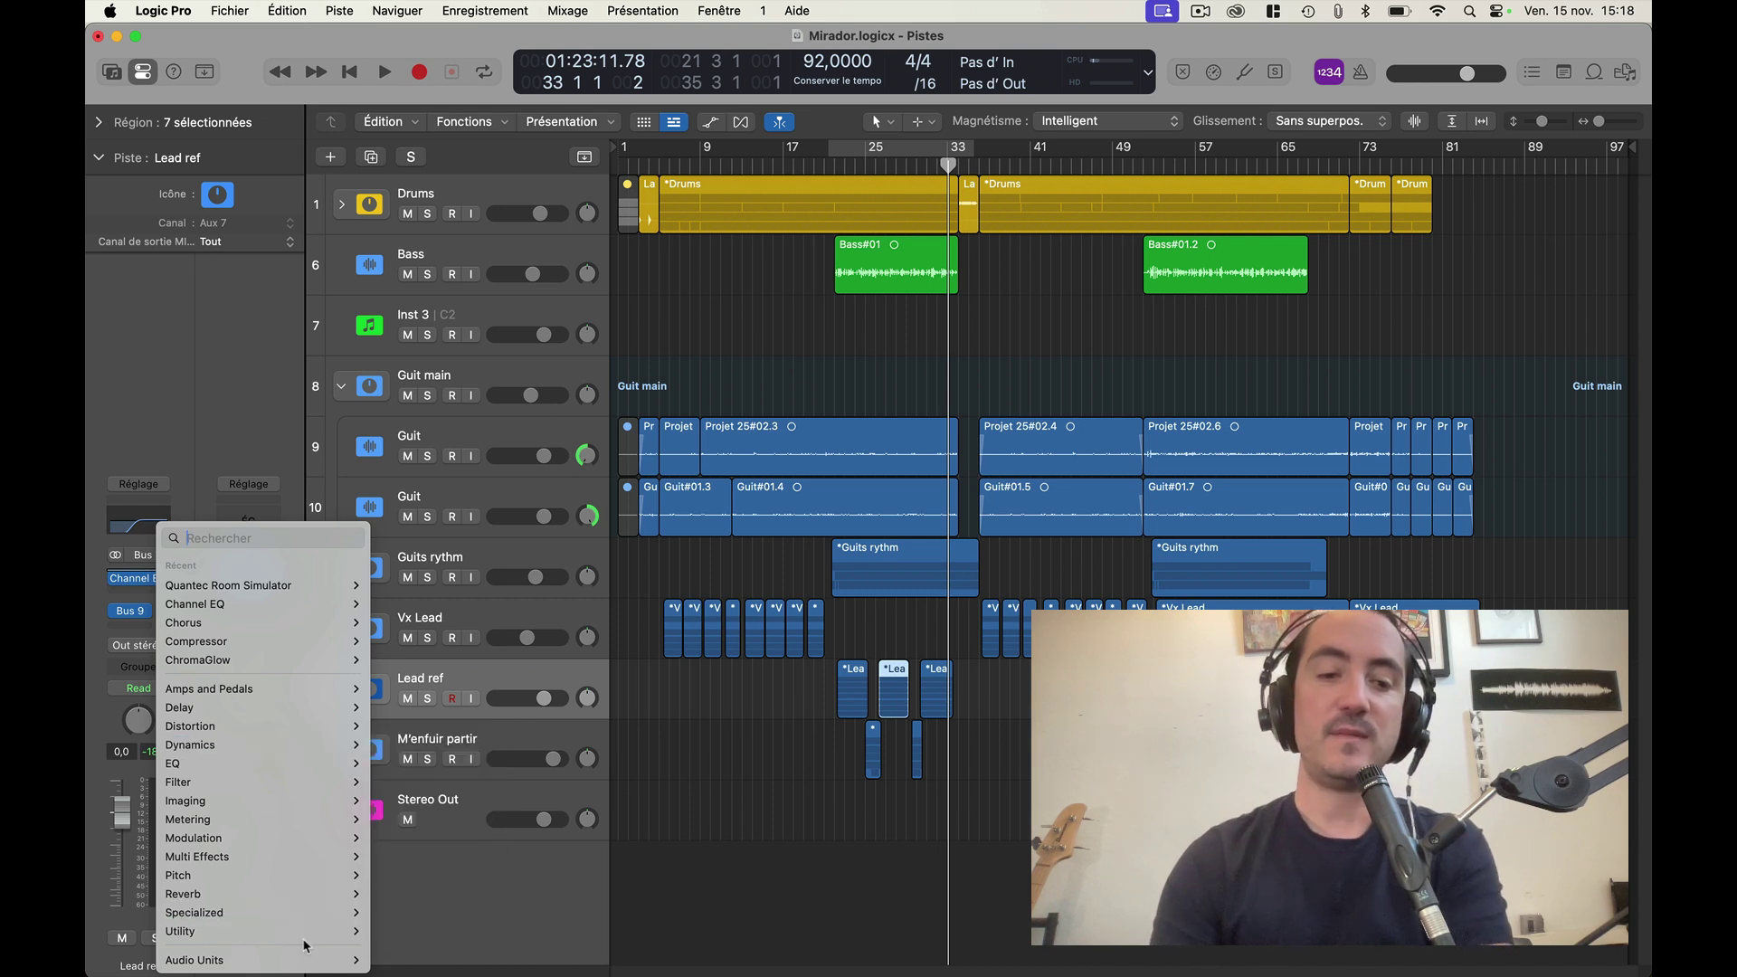
pyautogui.moveTo(318, 958)
pyautogui.moveTo(428, 954)
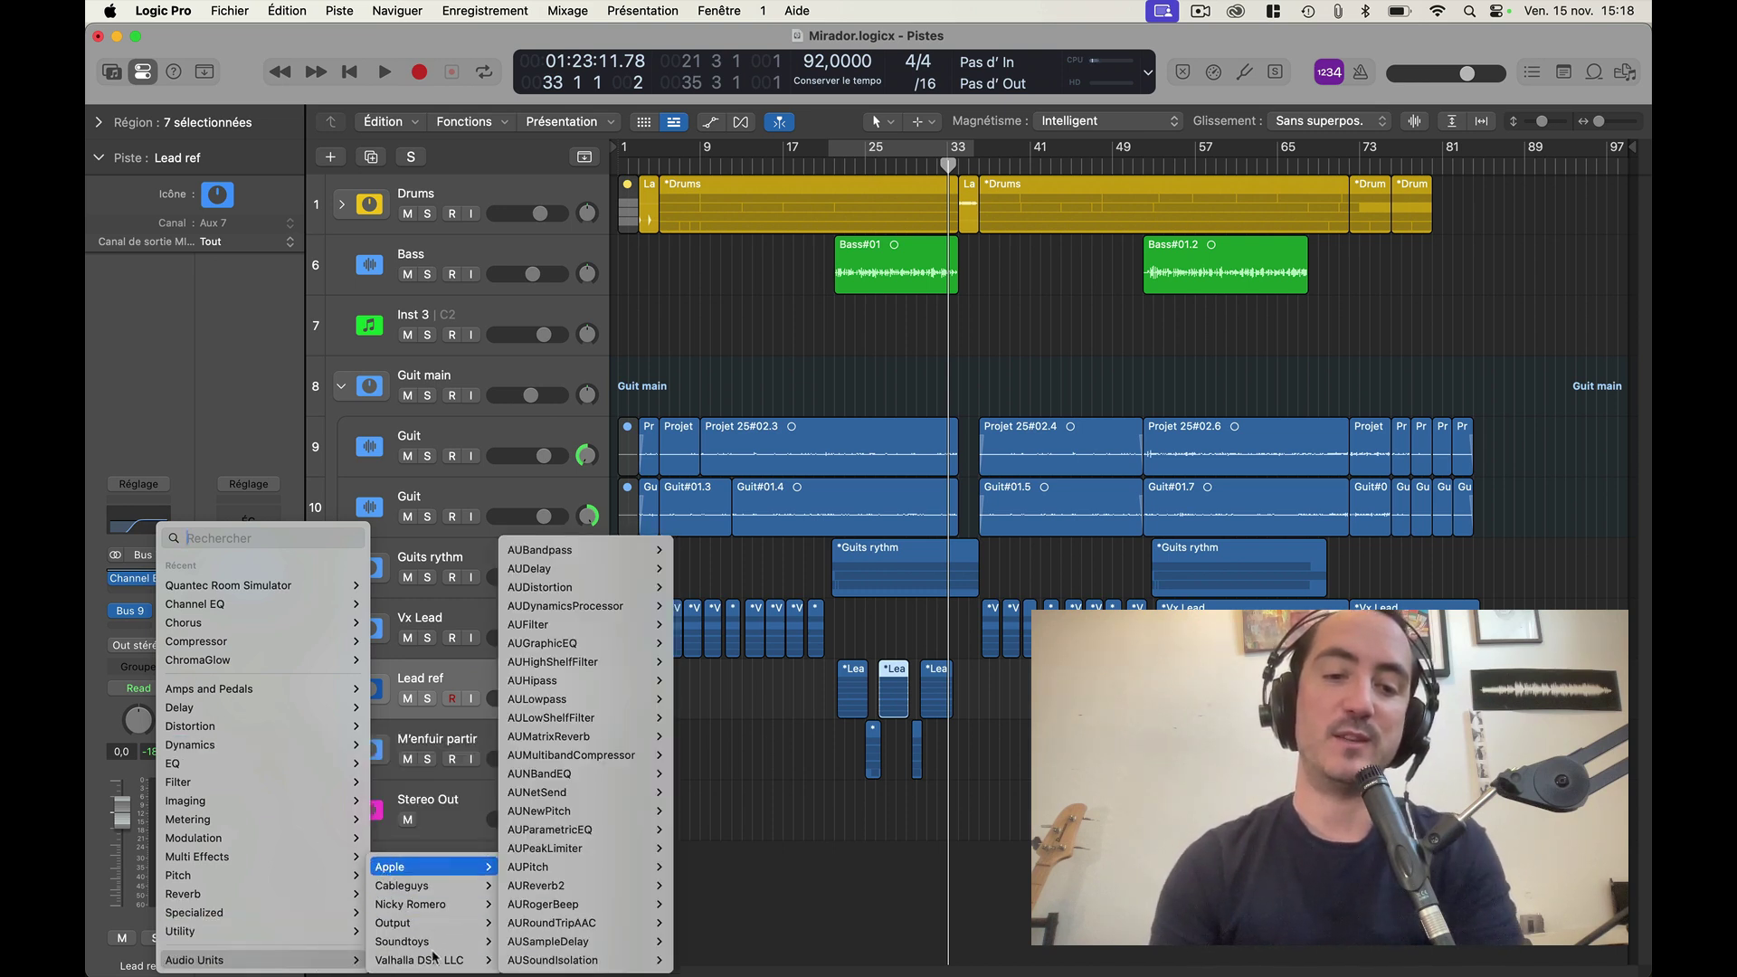
pyautogui.moveTo(314, 918)
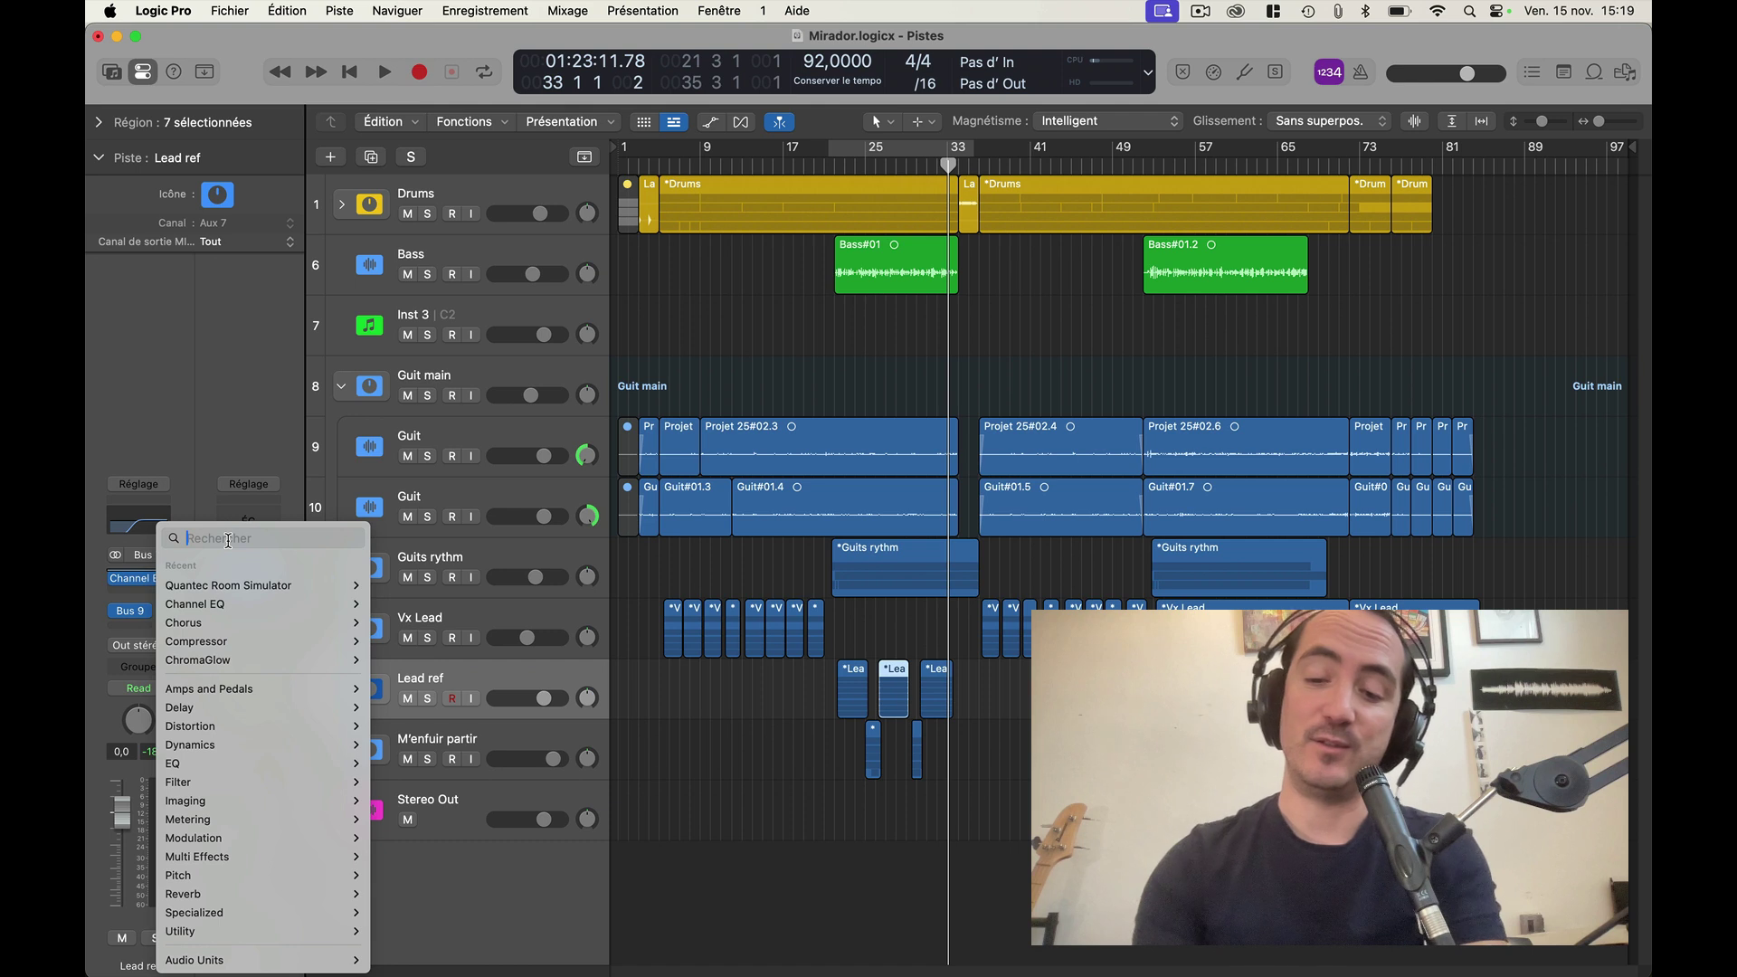
# Step: Search the Lead ref effect list for "com", and clear the search text
pyautogui.write('com')
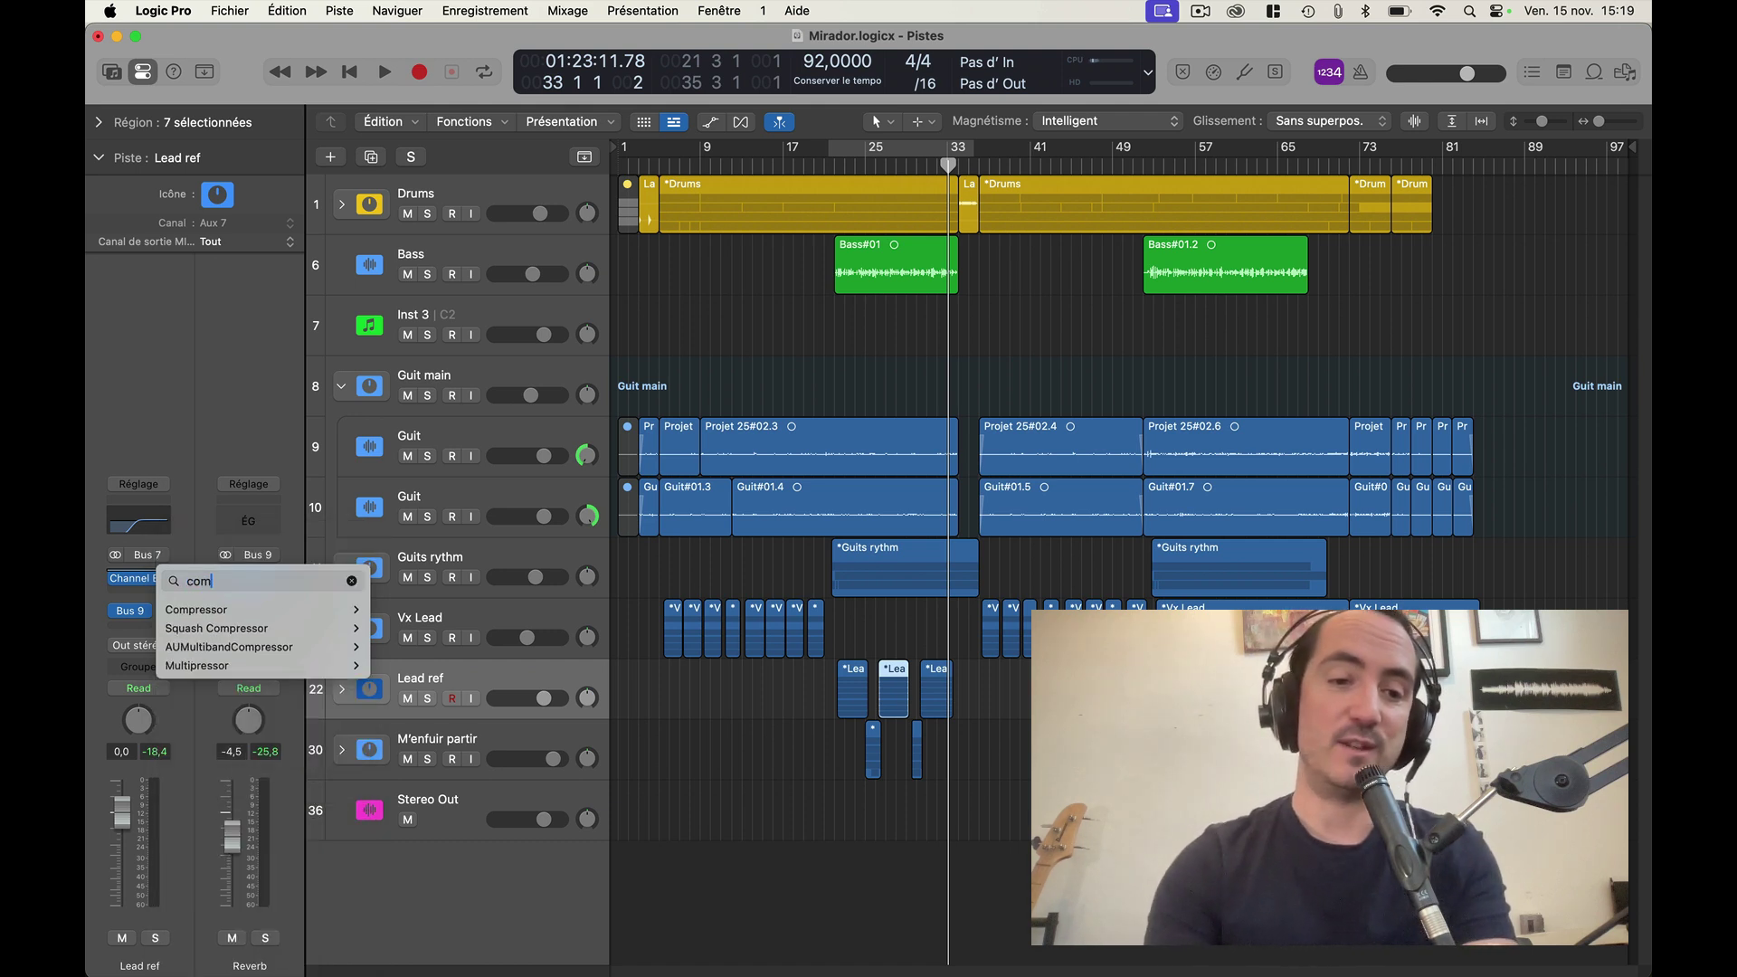
pyautogui.press('BackSpace')
pyautogui.press('BackSpace')
pyautogui.press('BackSpace')
pyautogui.press('BackSpace')
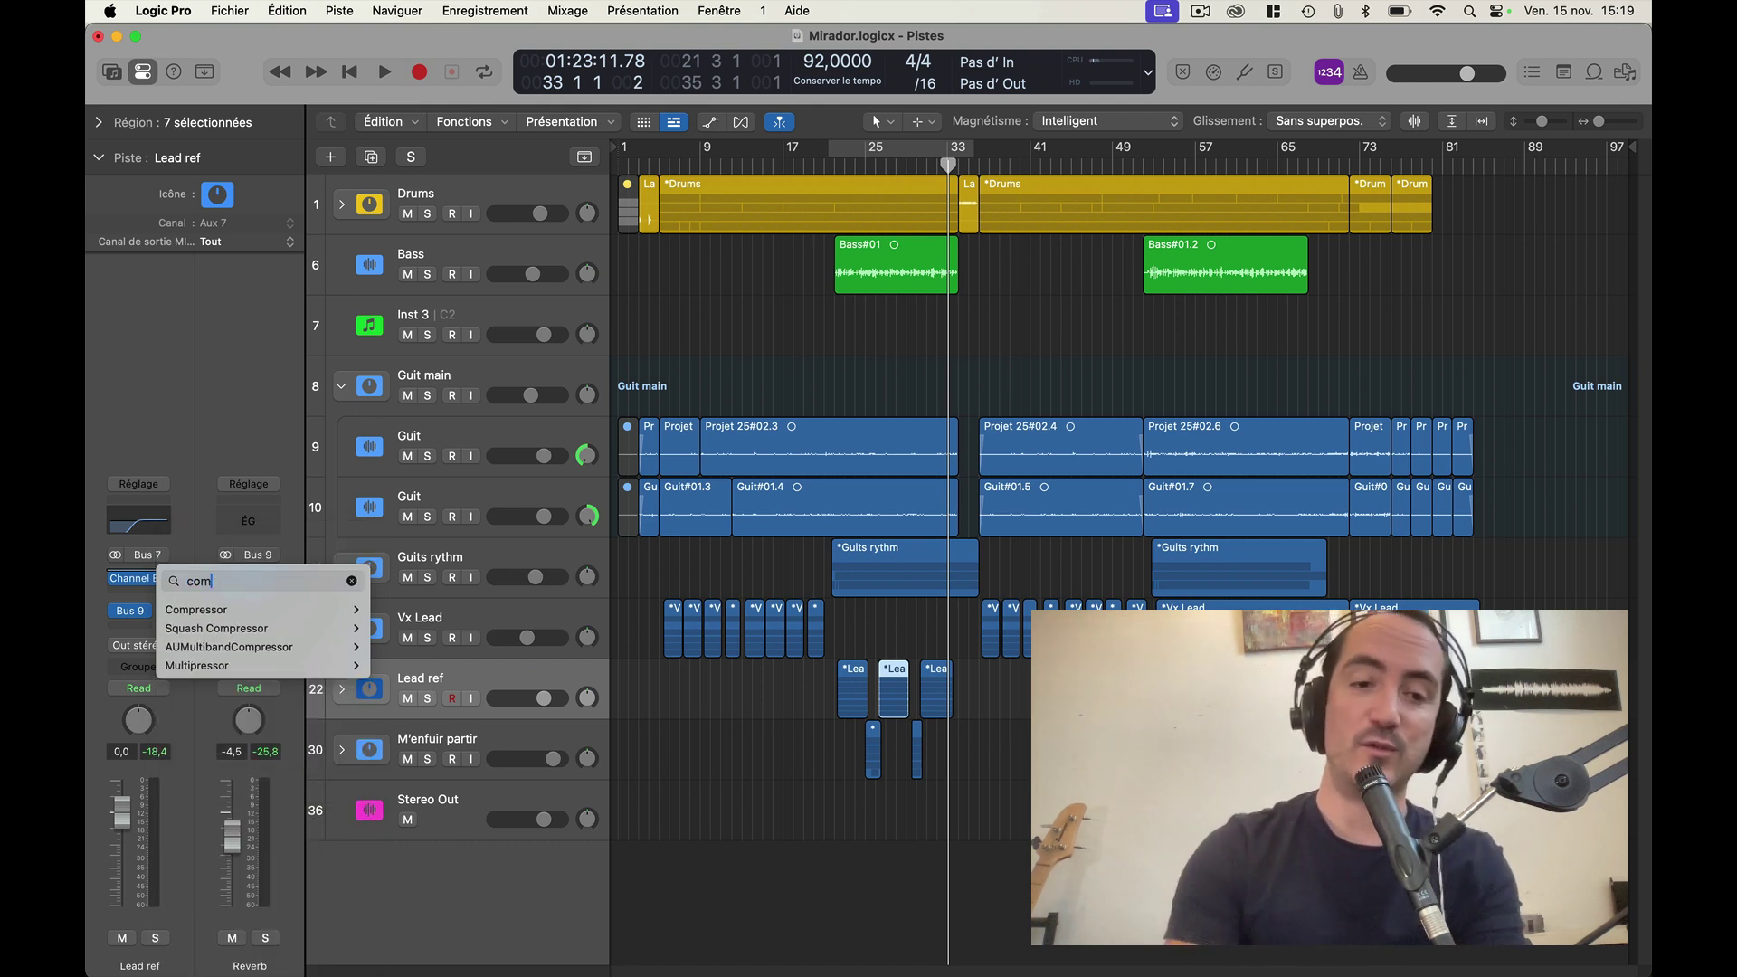
# Step: Search for "del" and insert ValhallaDelay on Lead ref, cancelling its authorization request and closing the plug-in window
pyautogui.write('del')
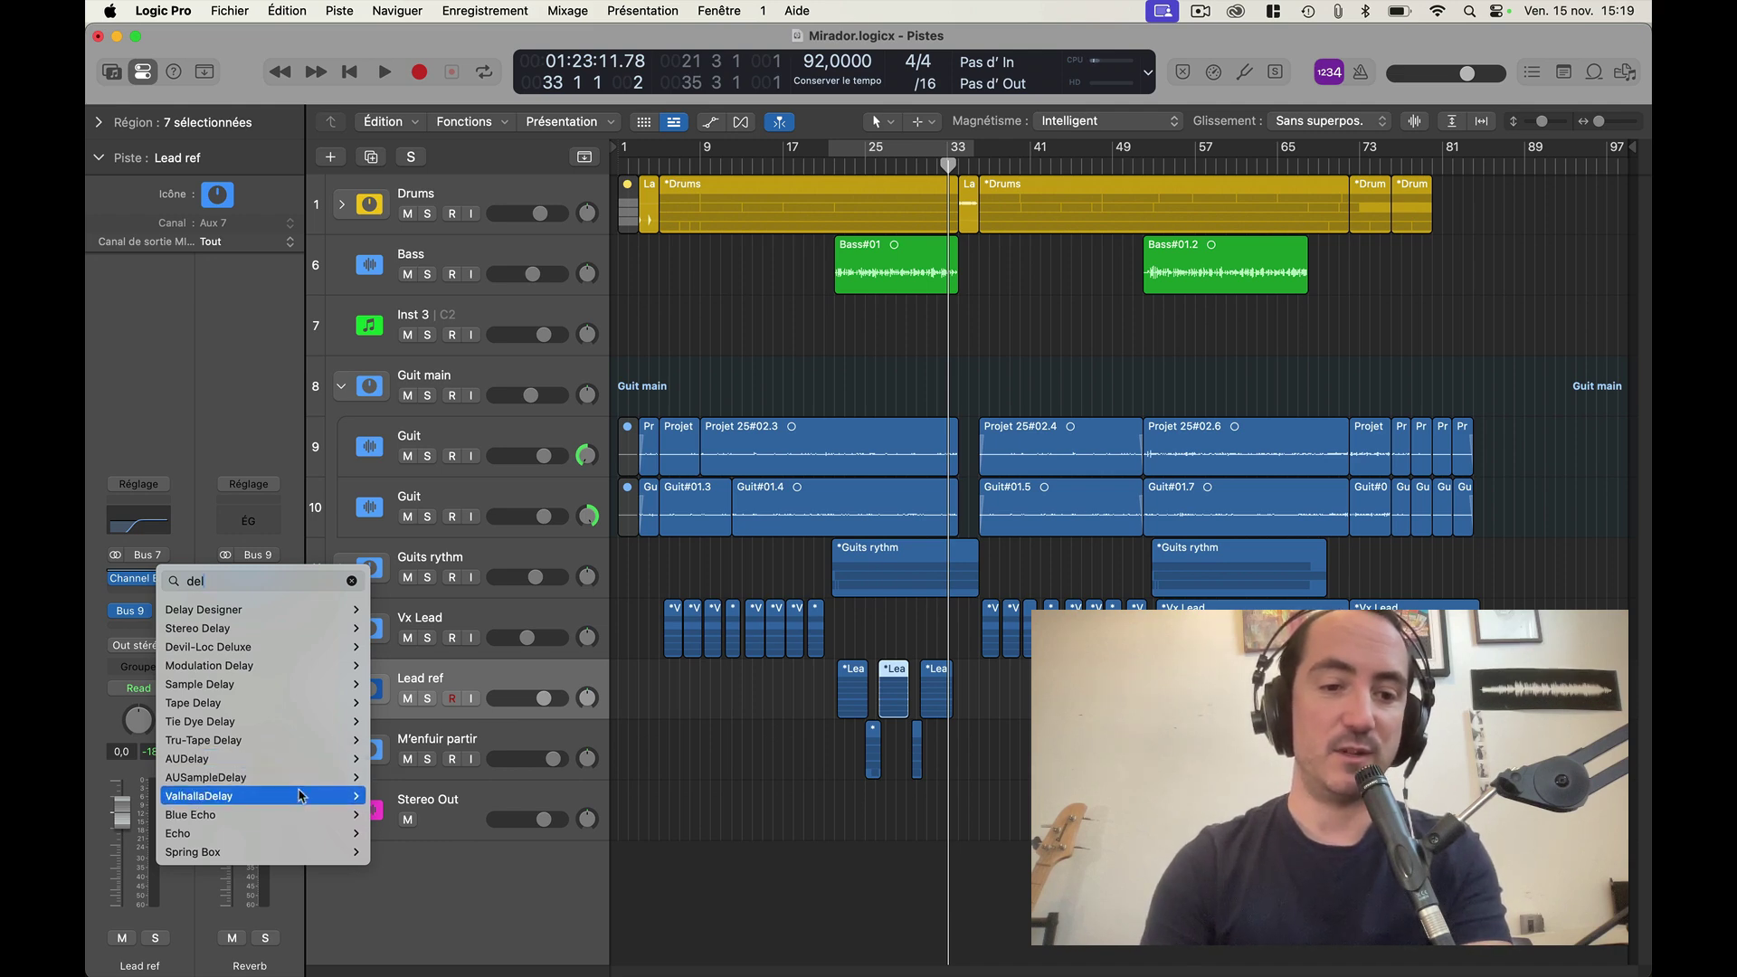
pyautogui.click(392, 796)
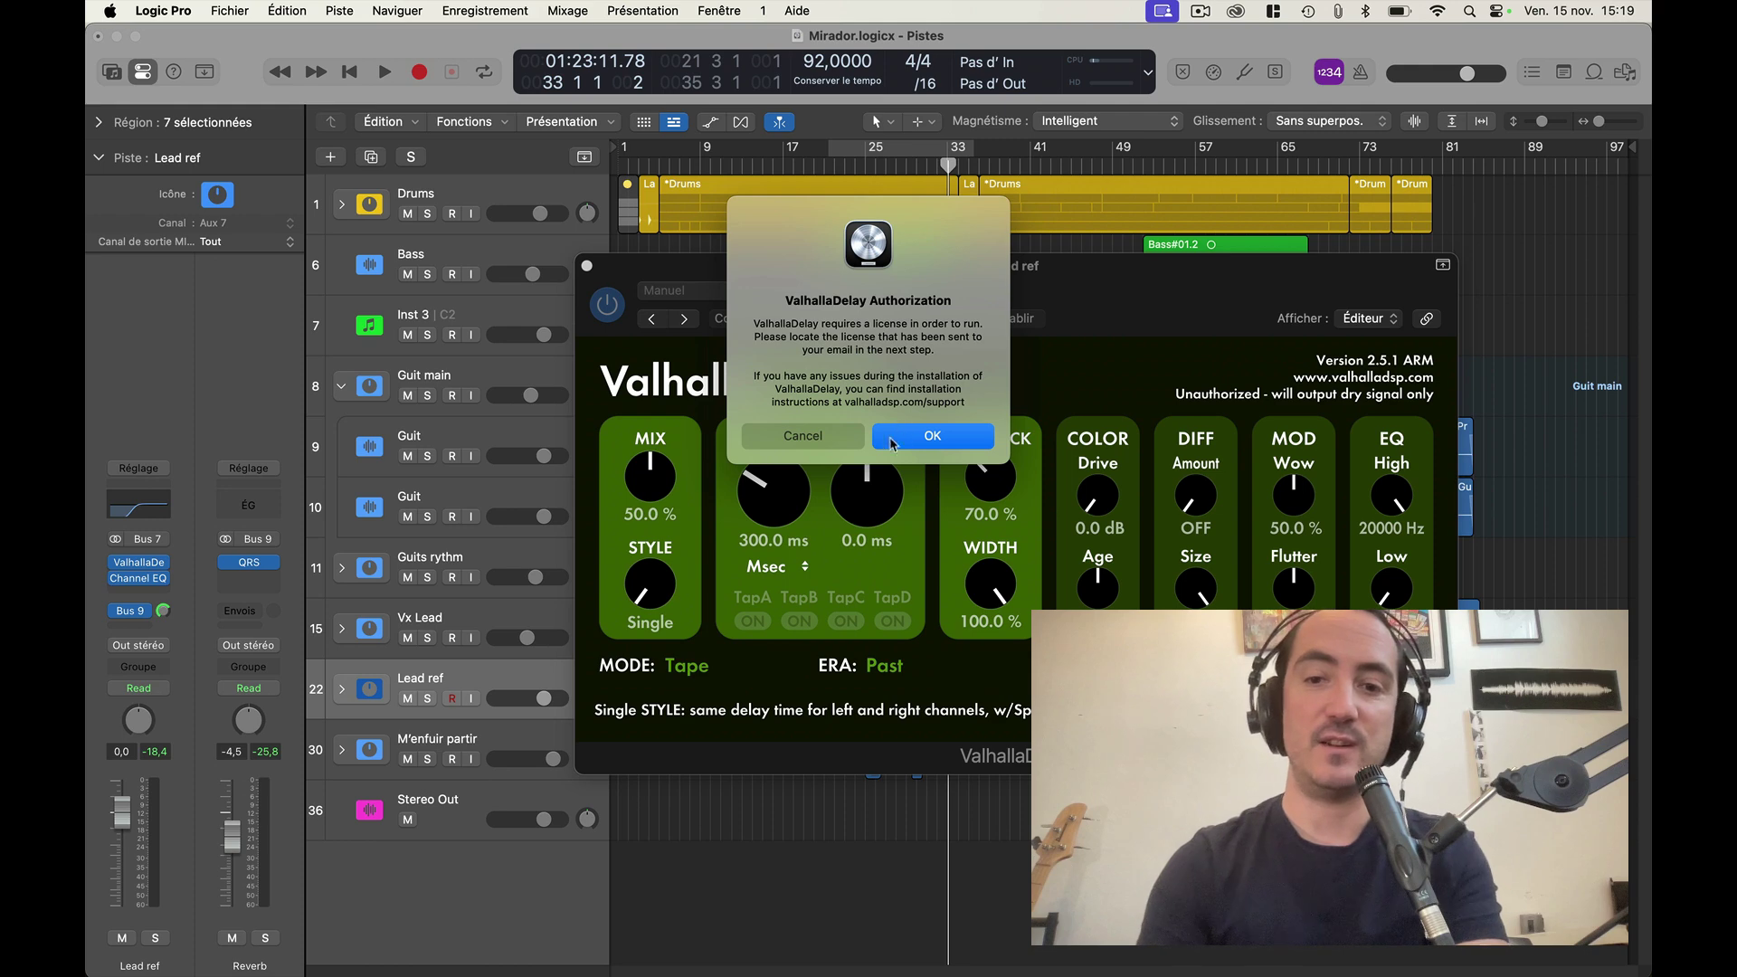
pyautogui.click(846, 438)
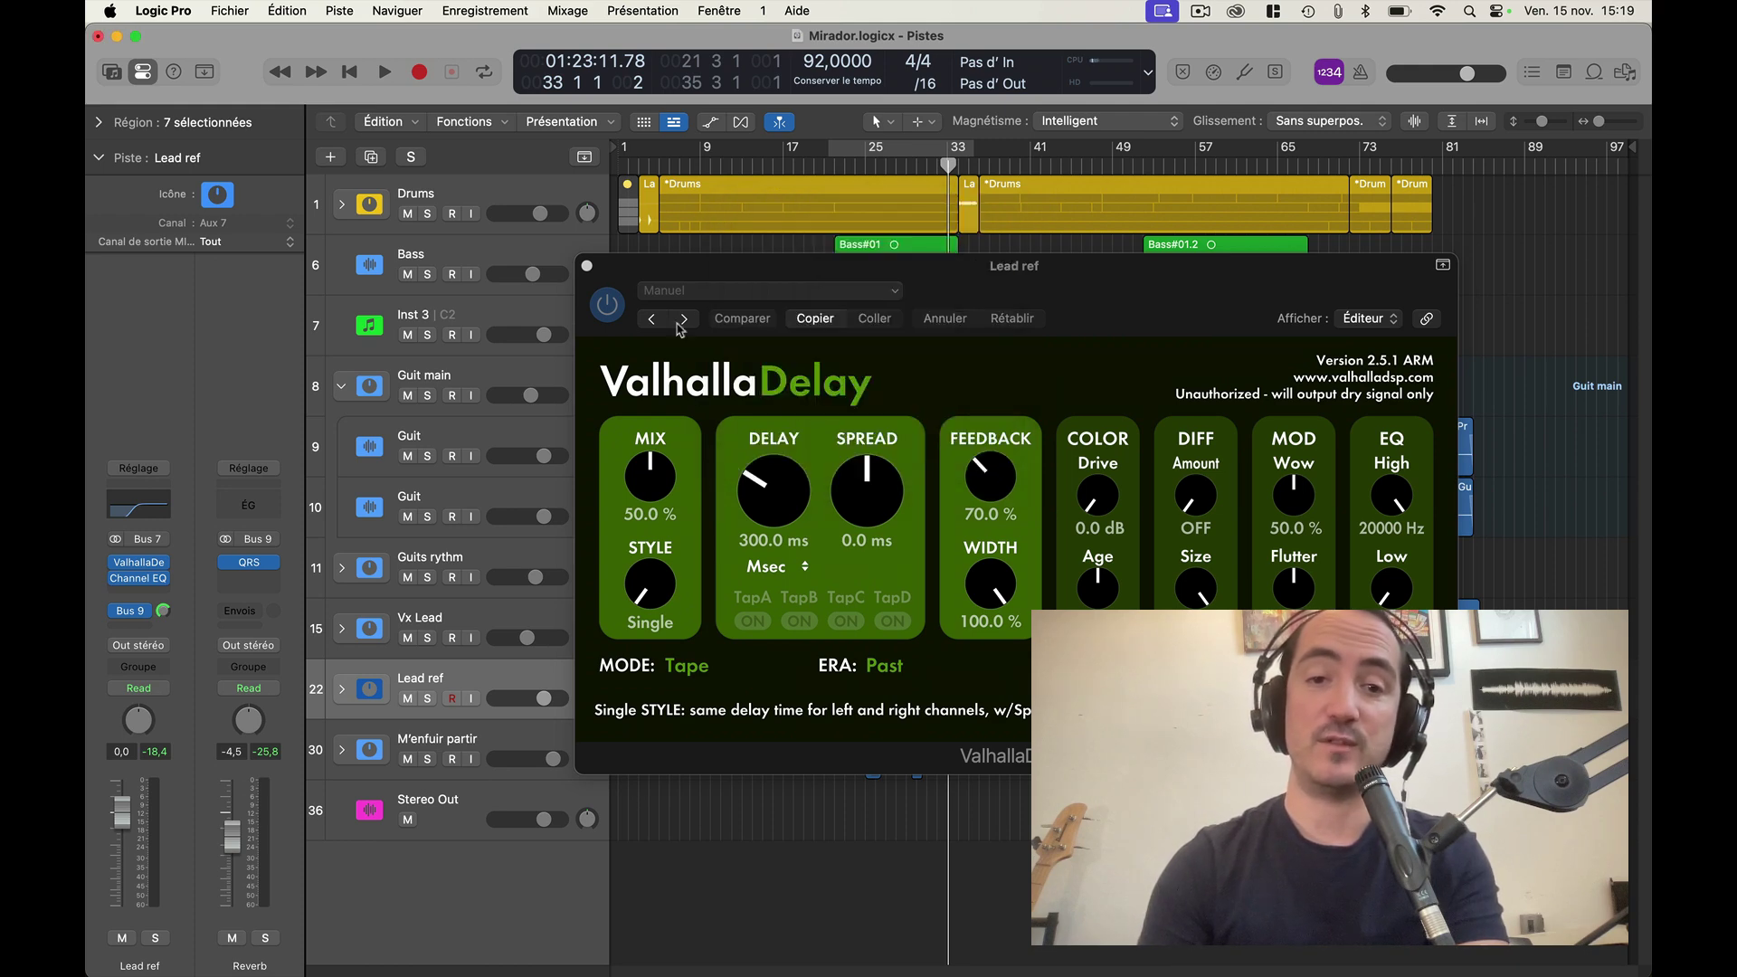
pyautogui.click(587, 266)
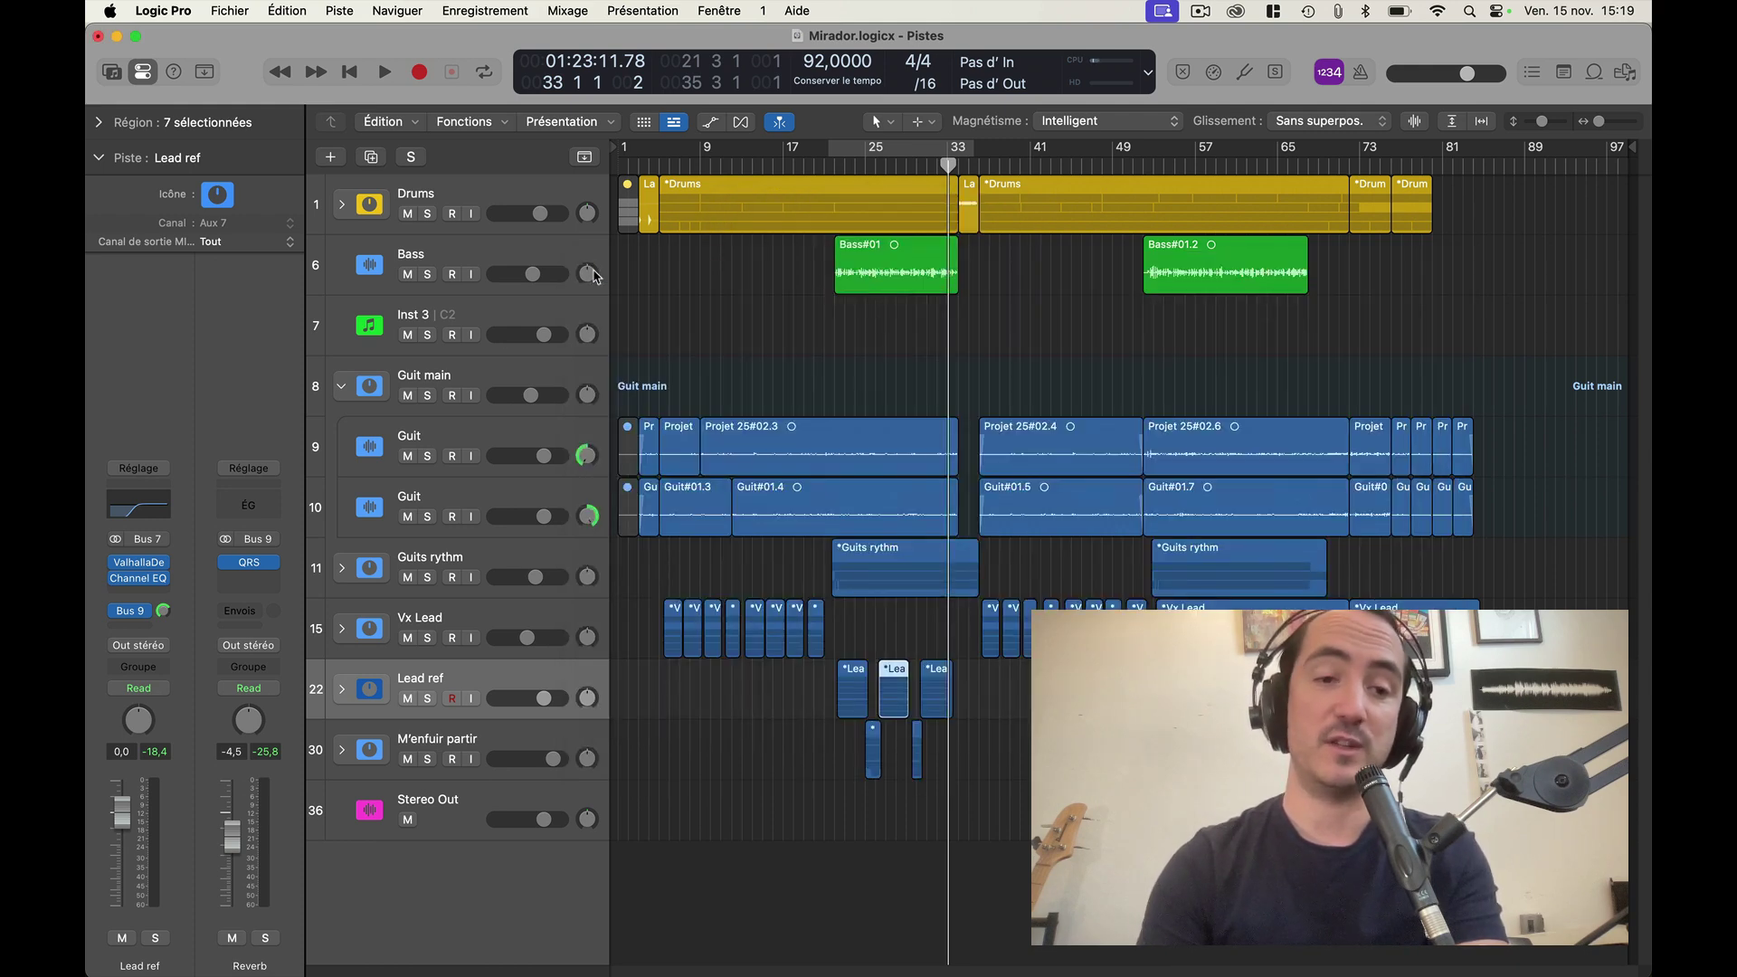
# Step: Remove the ValhallaDelay effect from the Lead ref channel
pyautogui.click(166, 566)
pyautogui.click(212, 538)
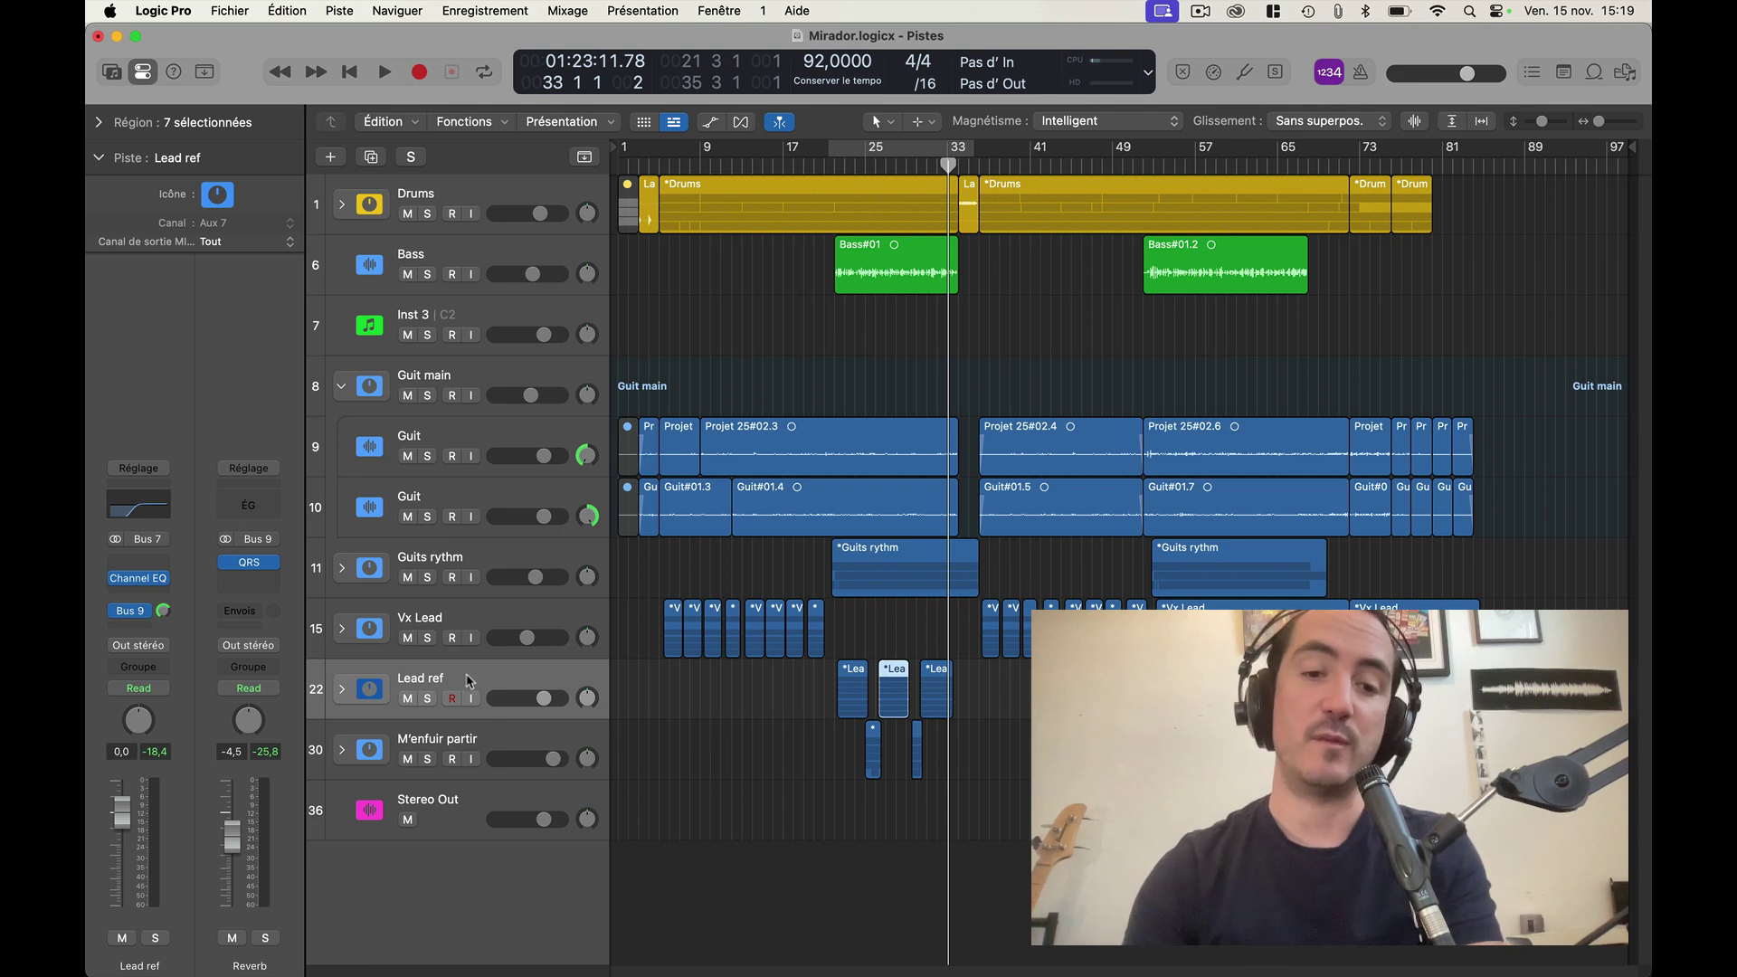
# Step: Show the mixer and view the effect search for an empty insert slot on Lead ref, choosing nothing
pyautogui.press('x')
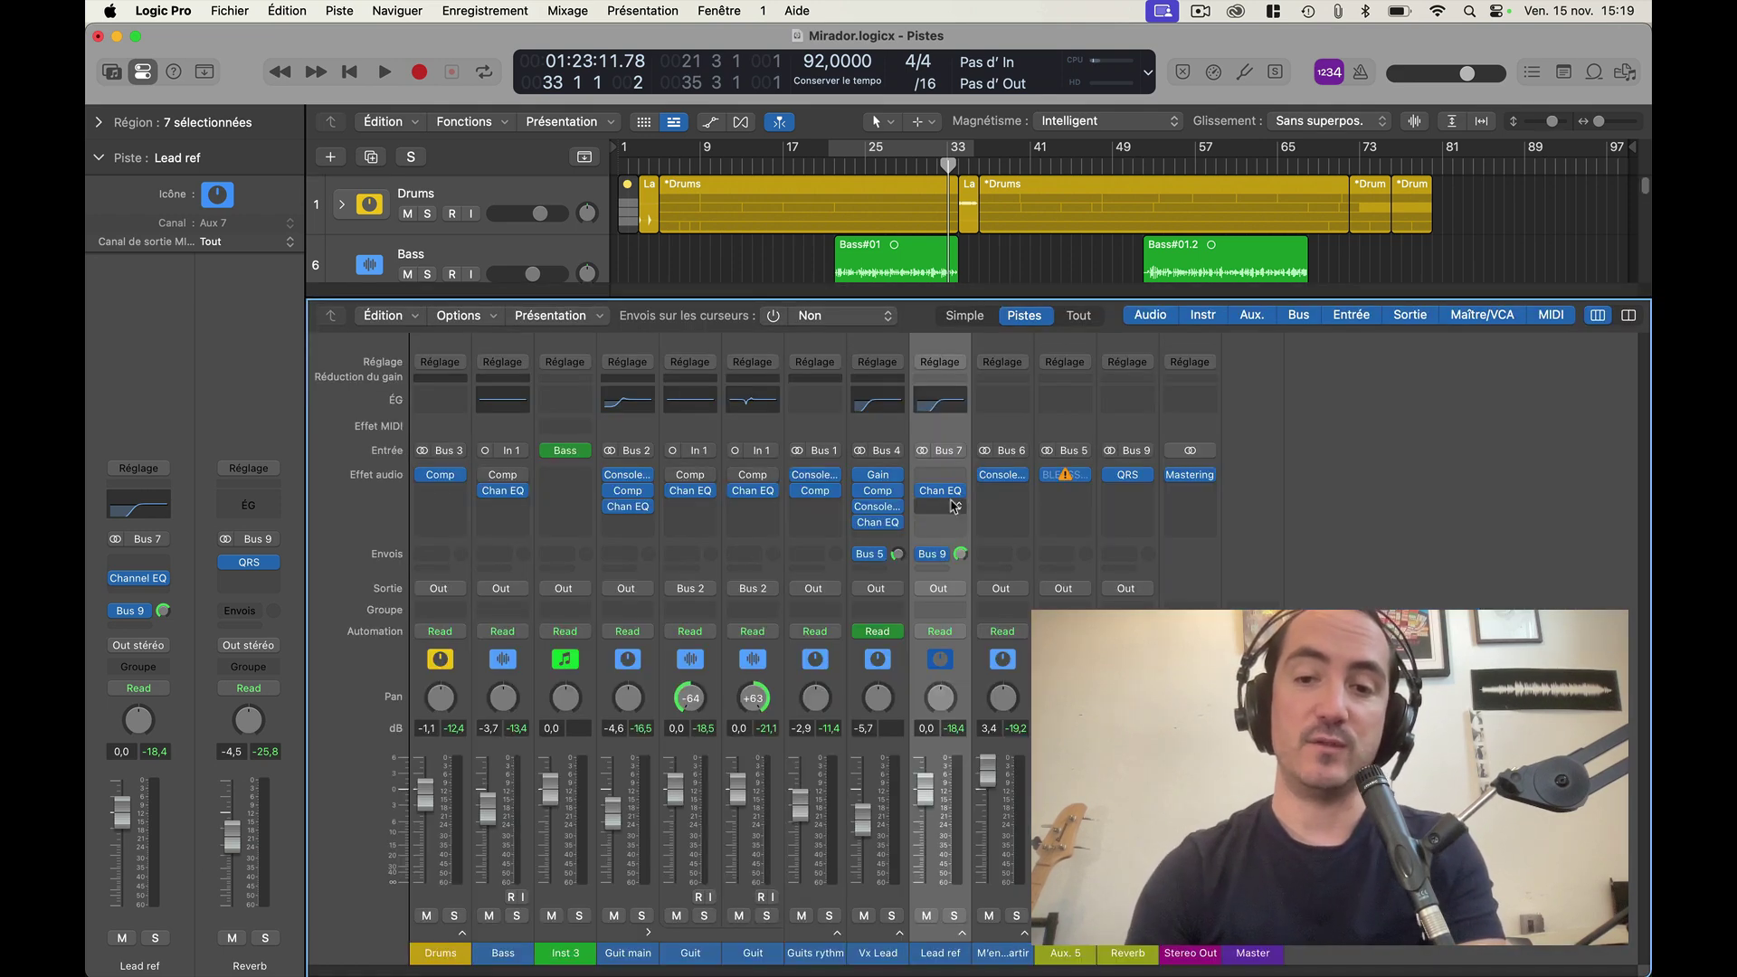
pyautogui.click(953, 514)
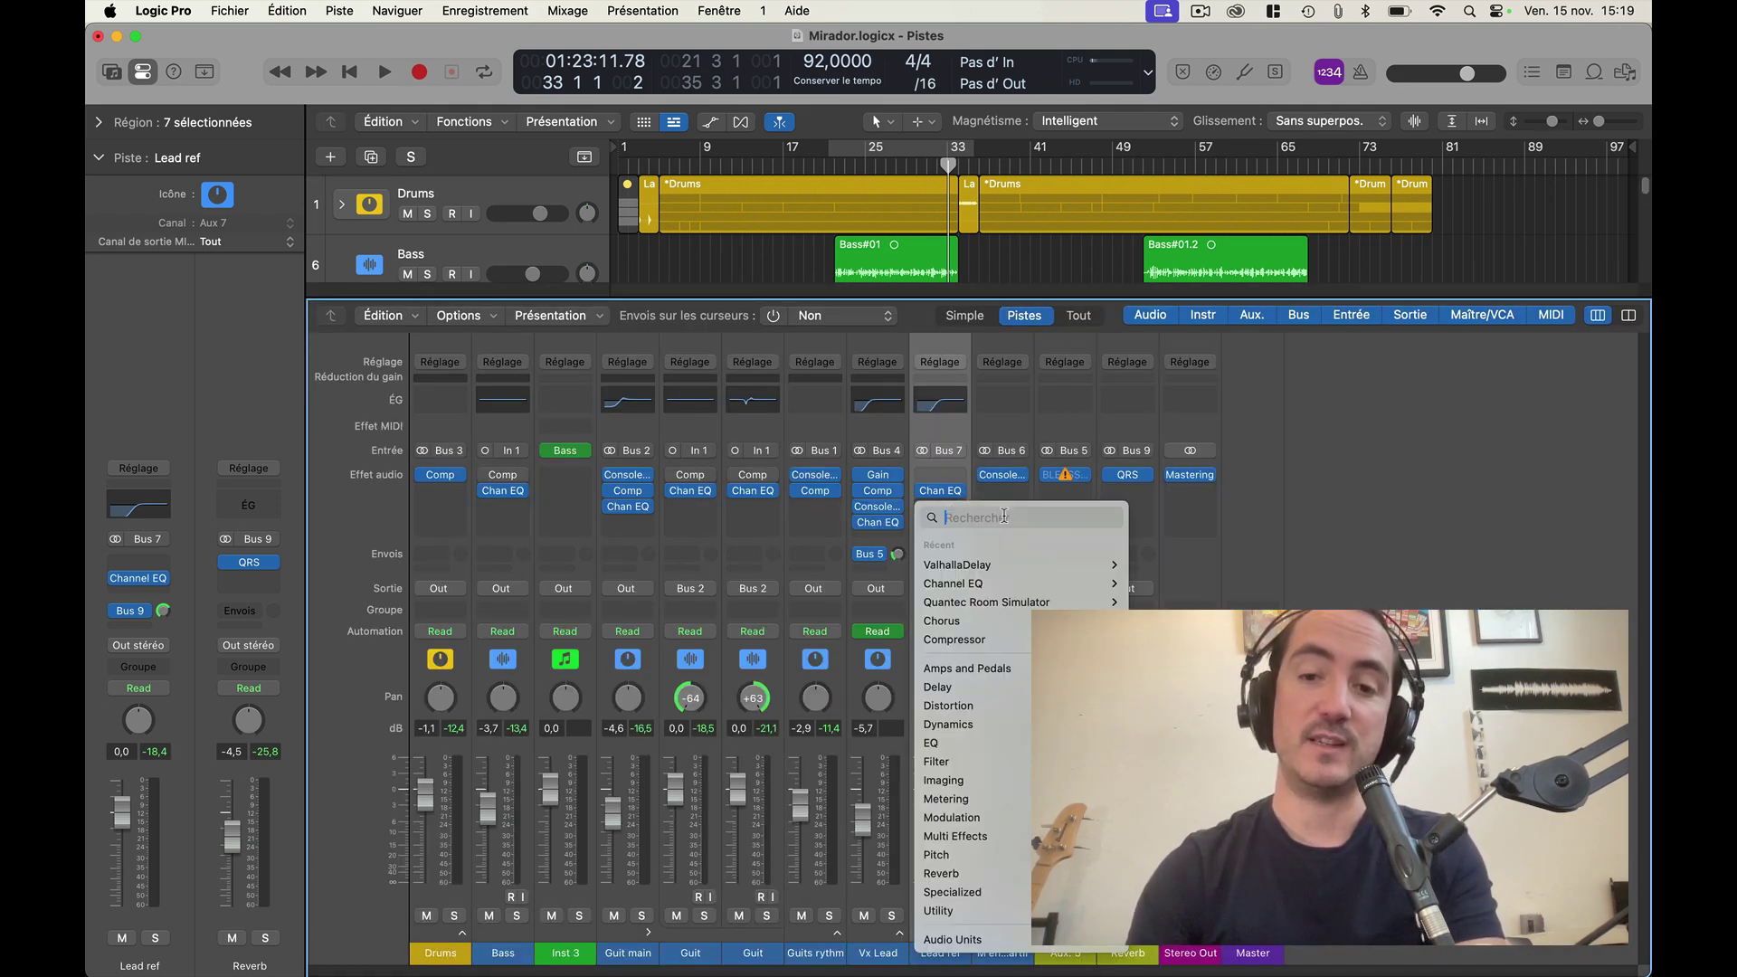
pyautogui.press('Escape')
# Step: Search the Lead ref send destinations for "re" and add a second send to Bus 9 → Reverb
pyautogui.click(935, 553)
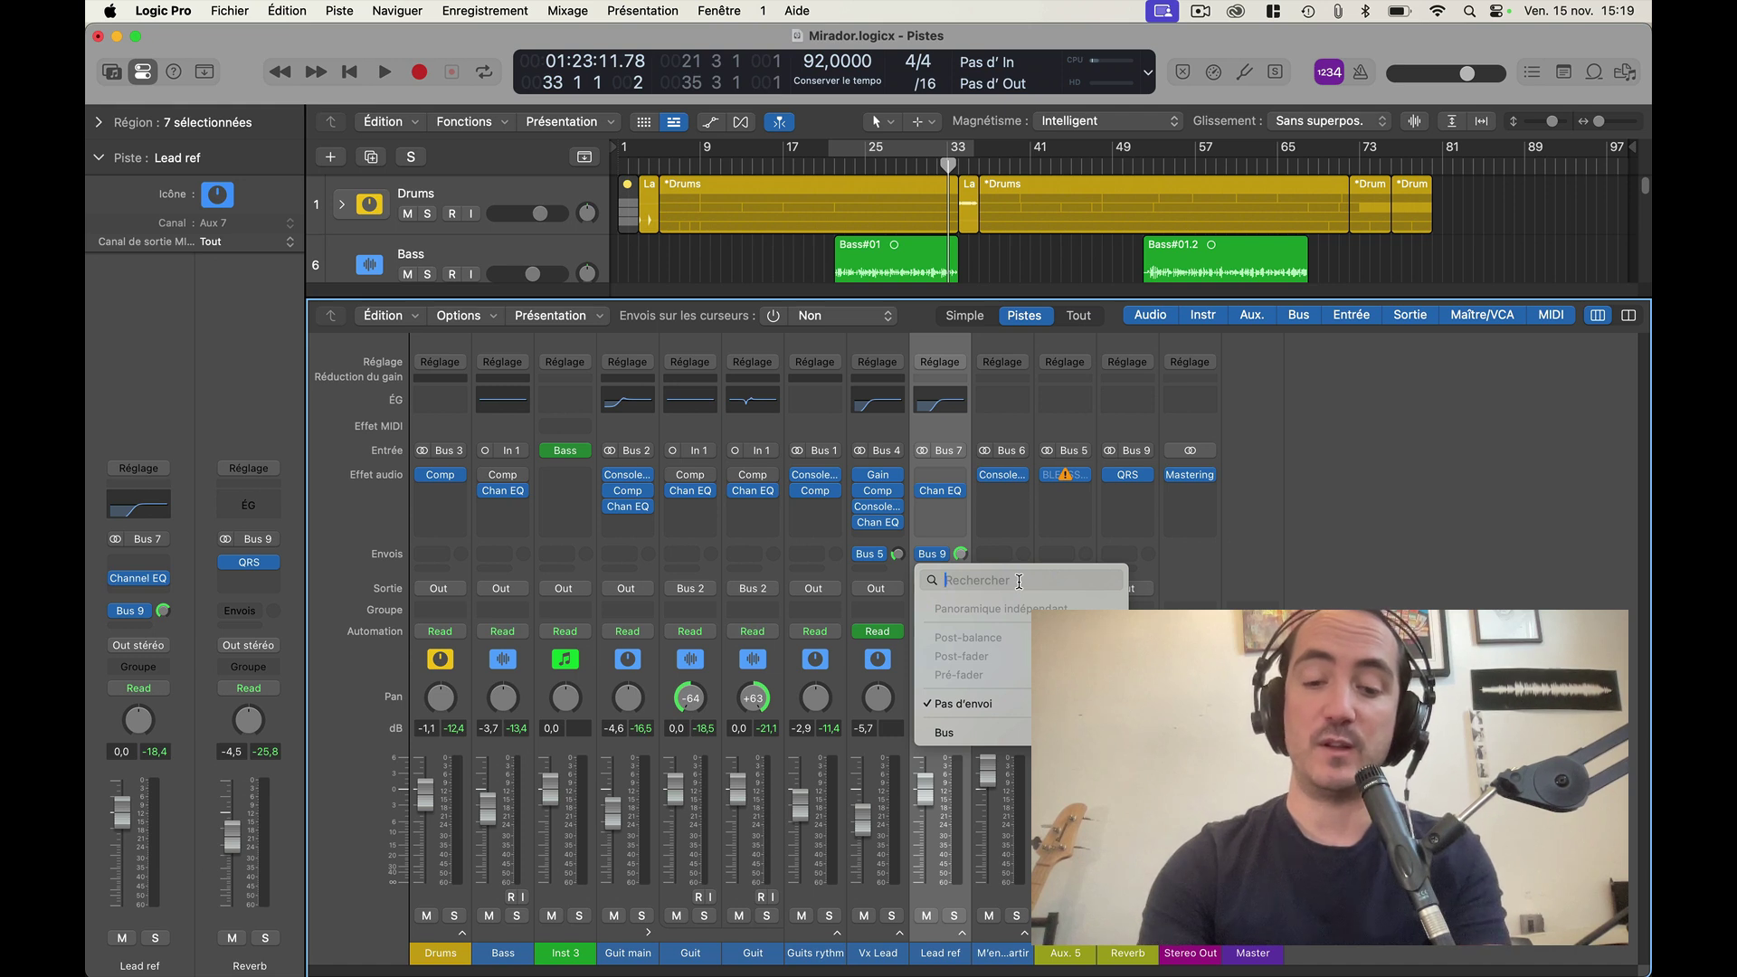
pyautogui.write('re')
pyautogui.press('Down')
pyautogui.press('Down')
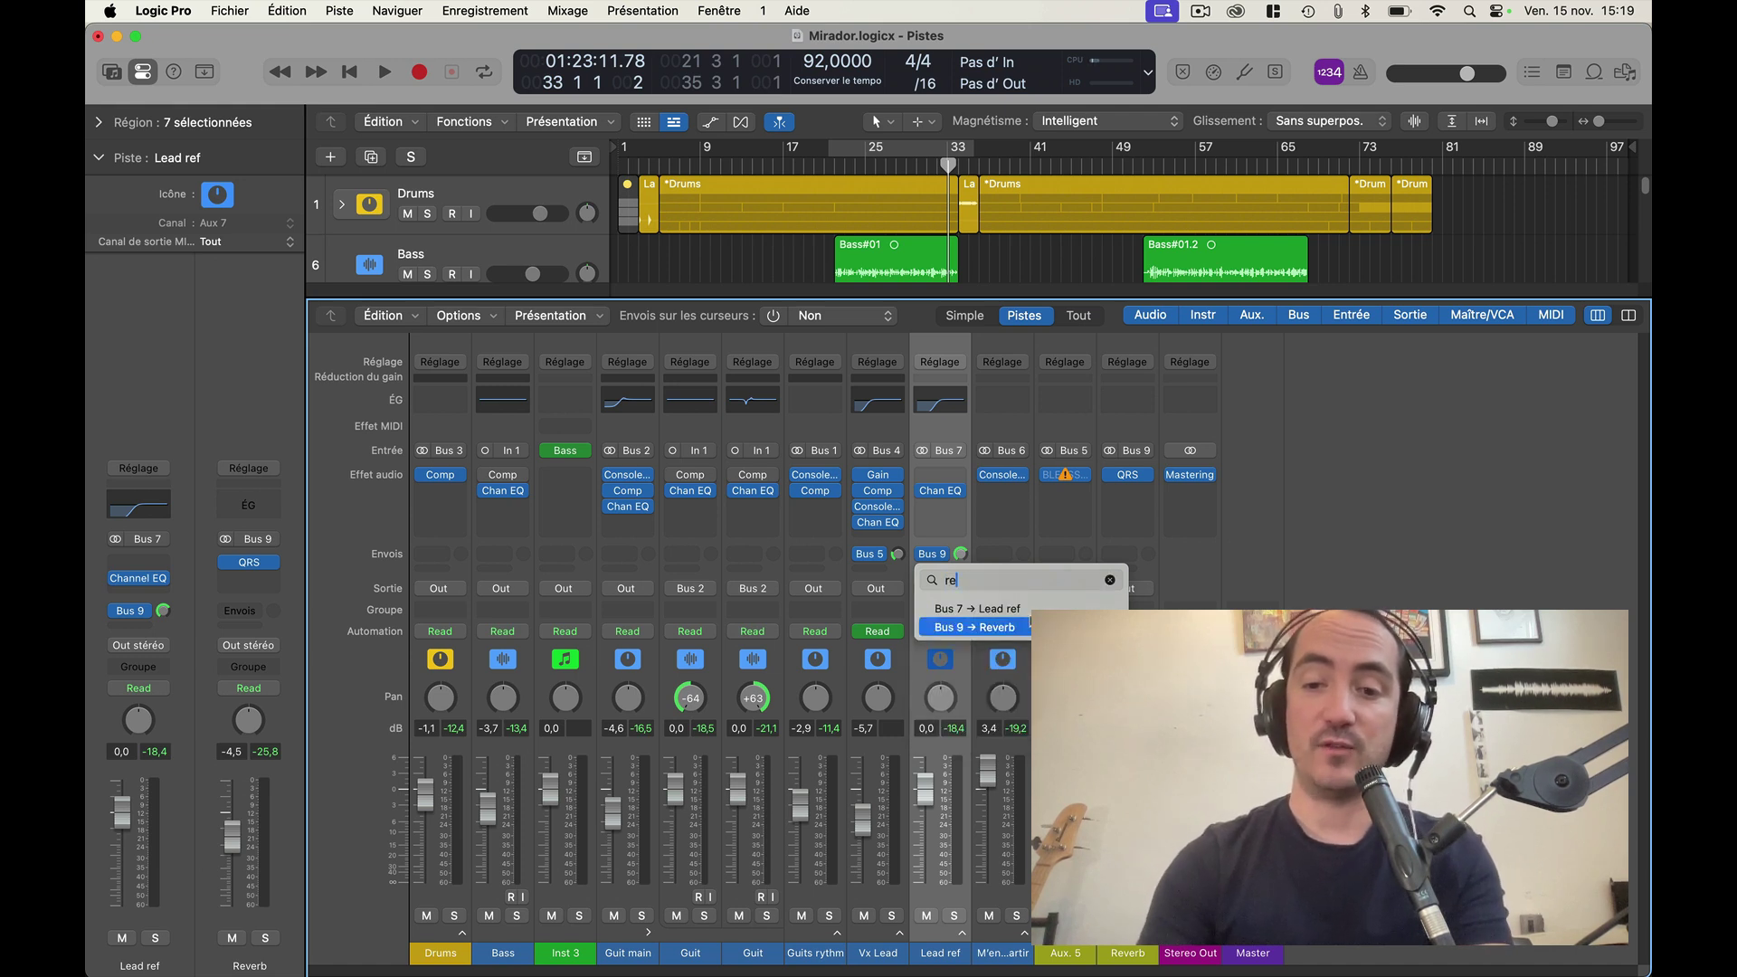
pyautogui.press('Return')
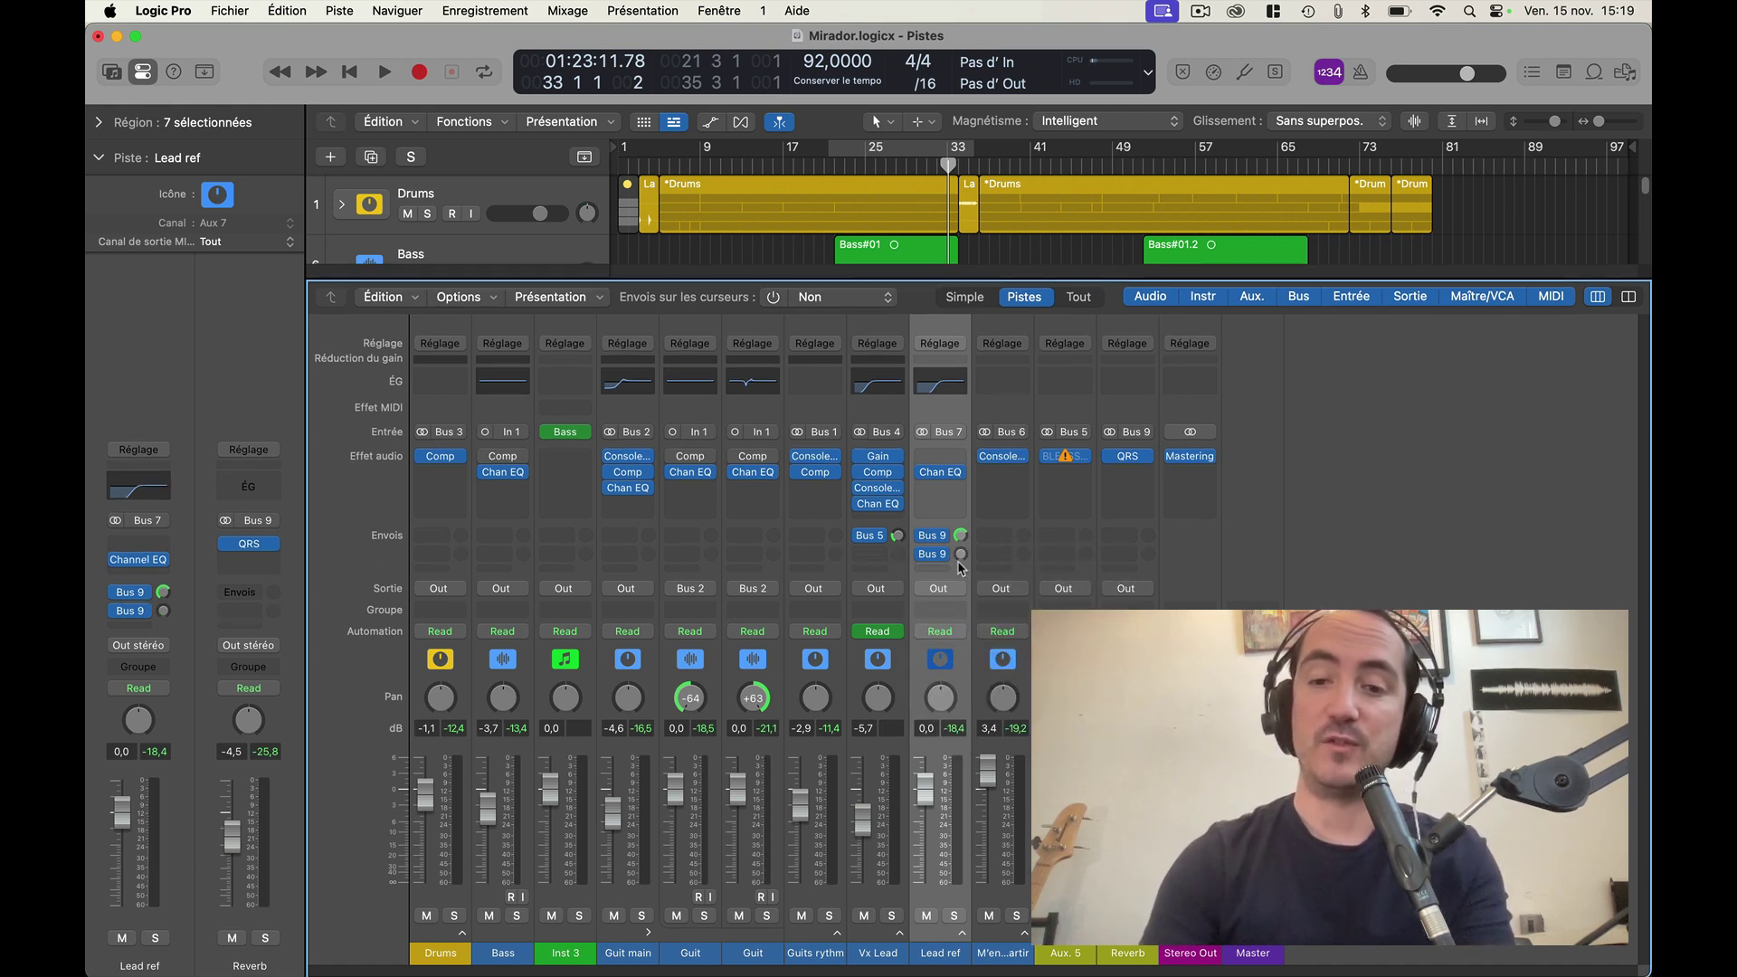
# Step: Remove the second Bus 9 send from Lead ref by setting it to no send
pyautogui.moveTo(927, 561)
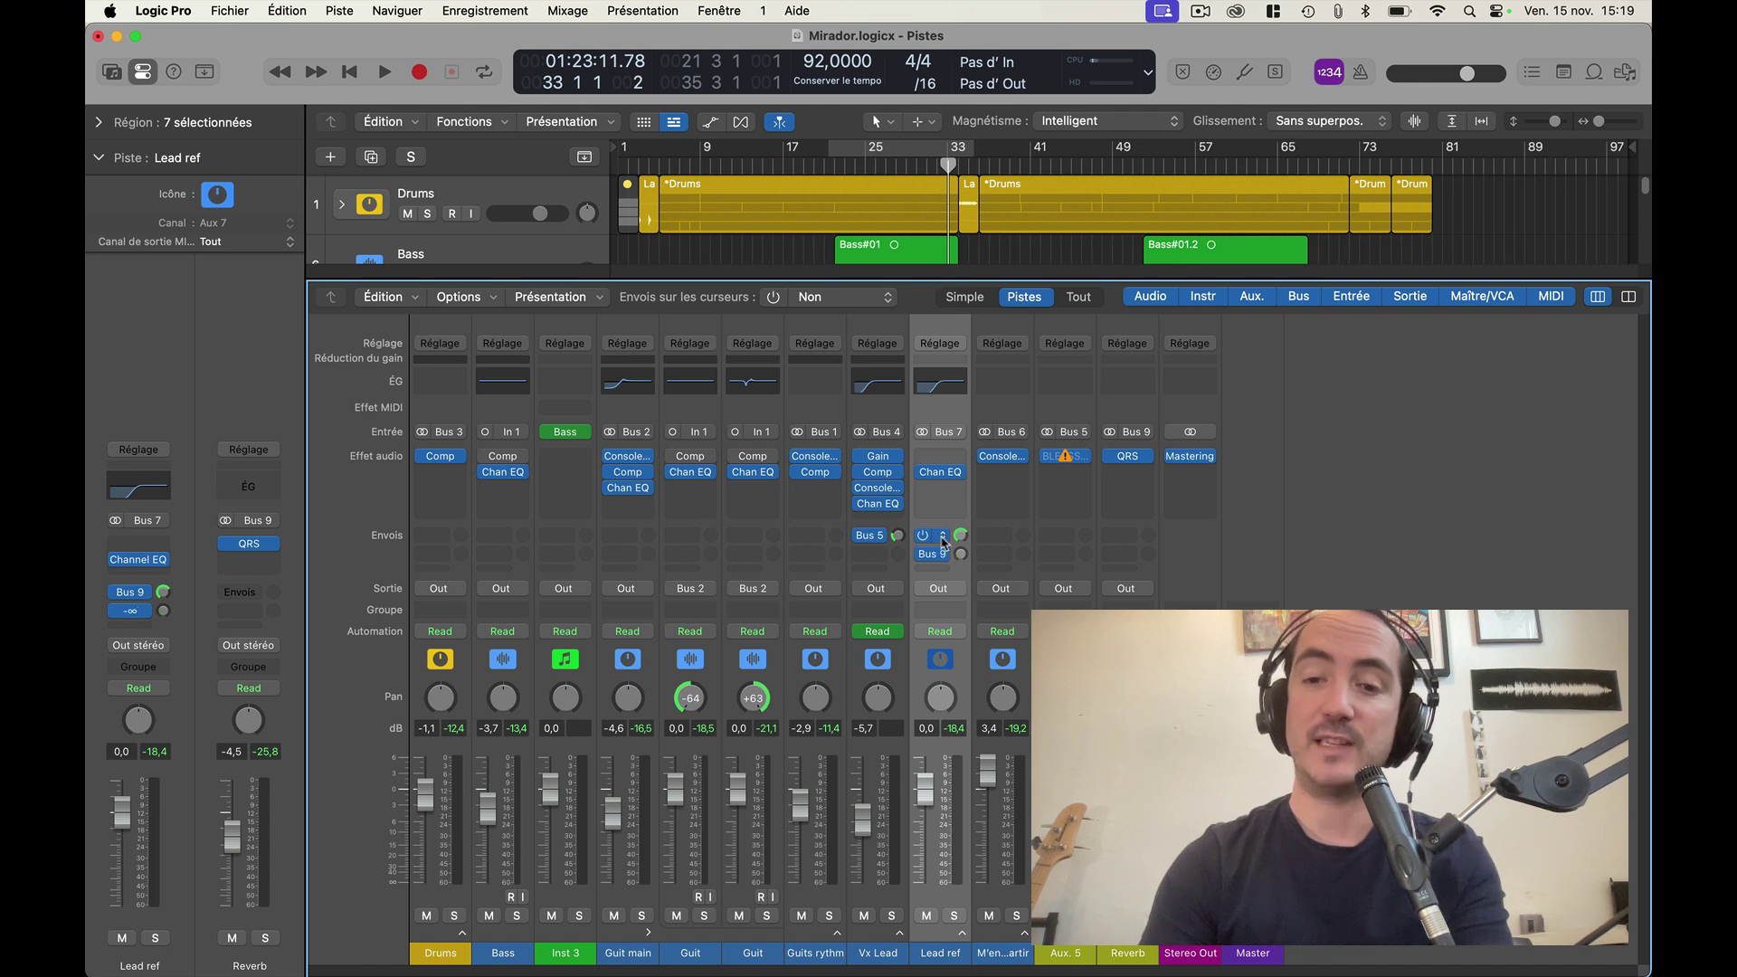
pyautogui.click(942, 554)
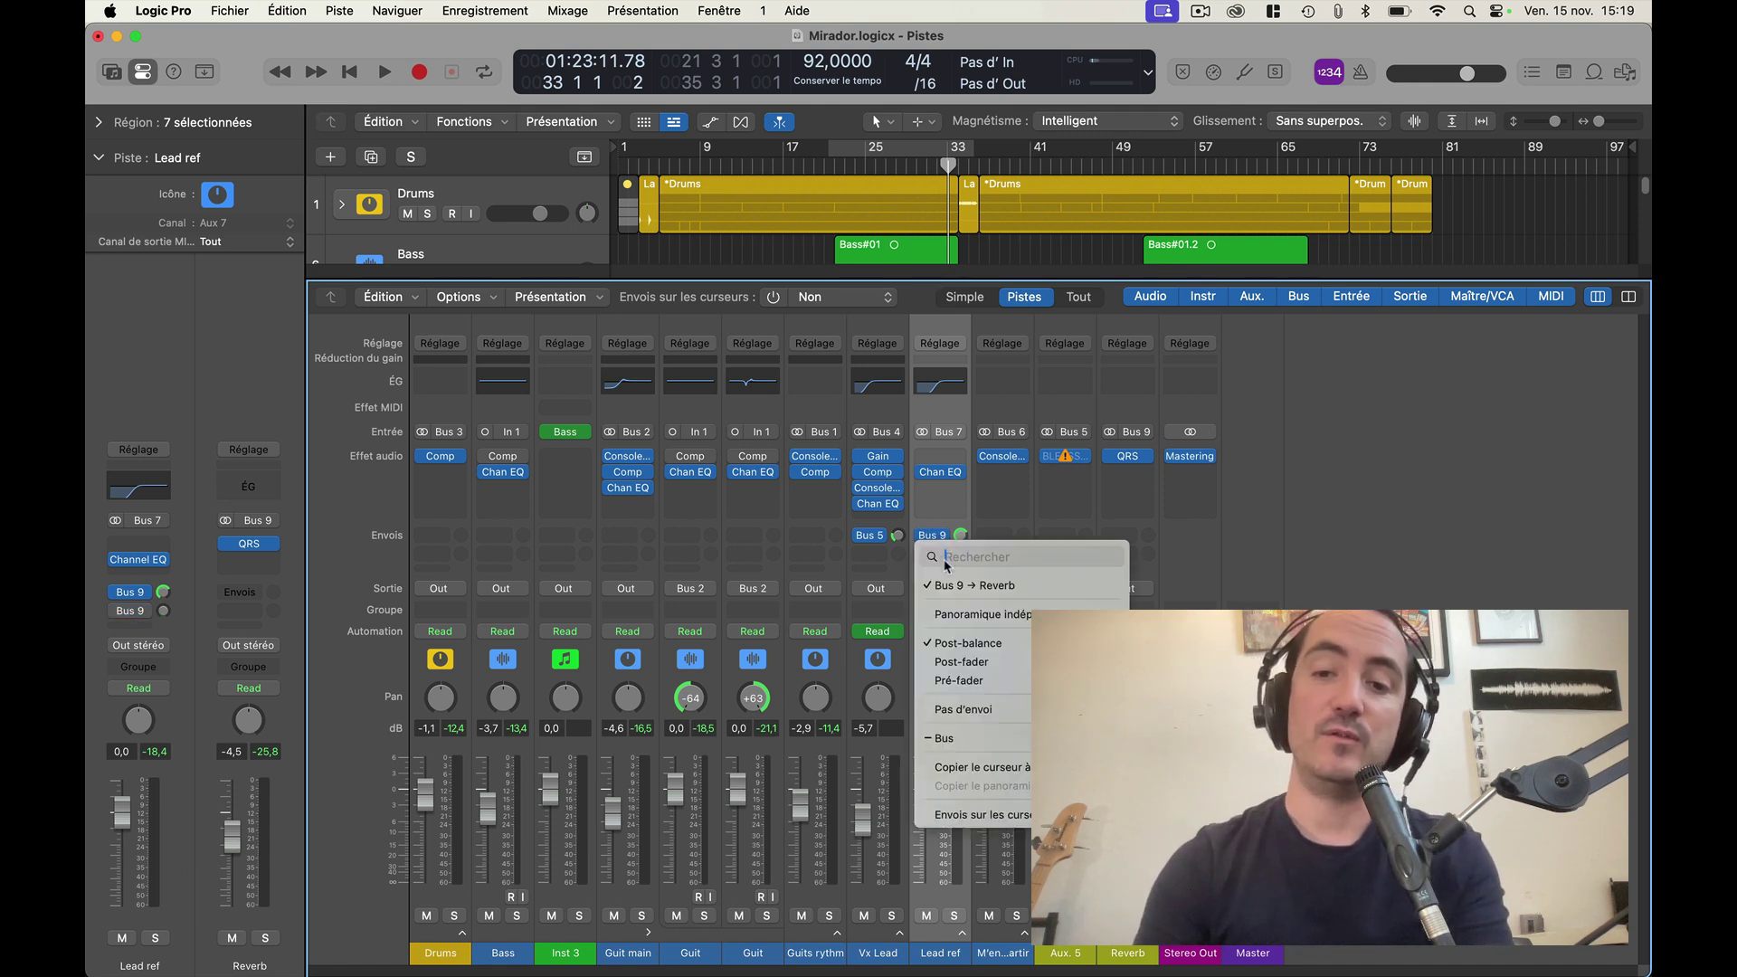
pyautogui.click(964, 709)
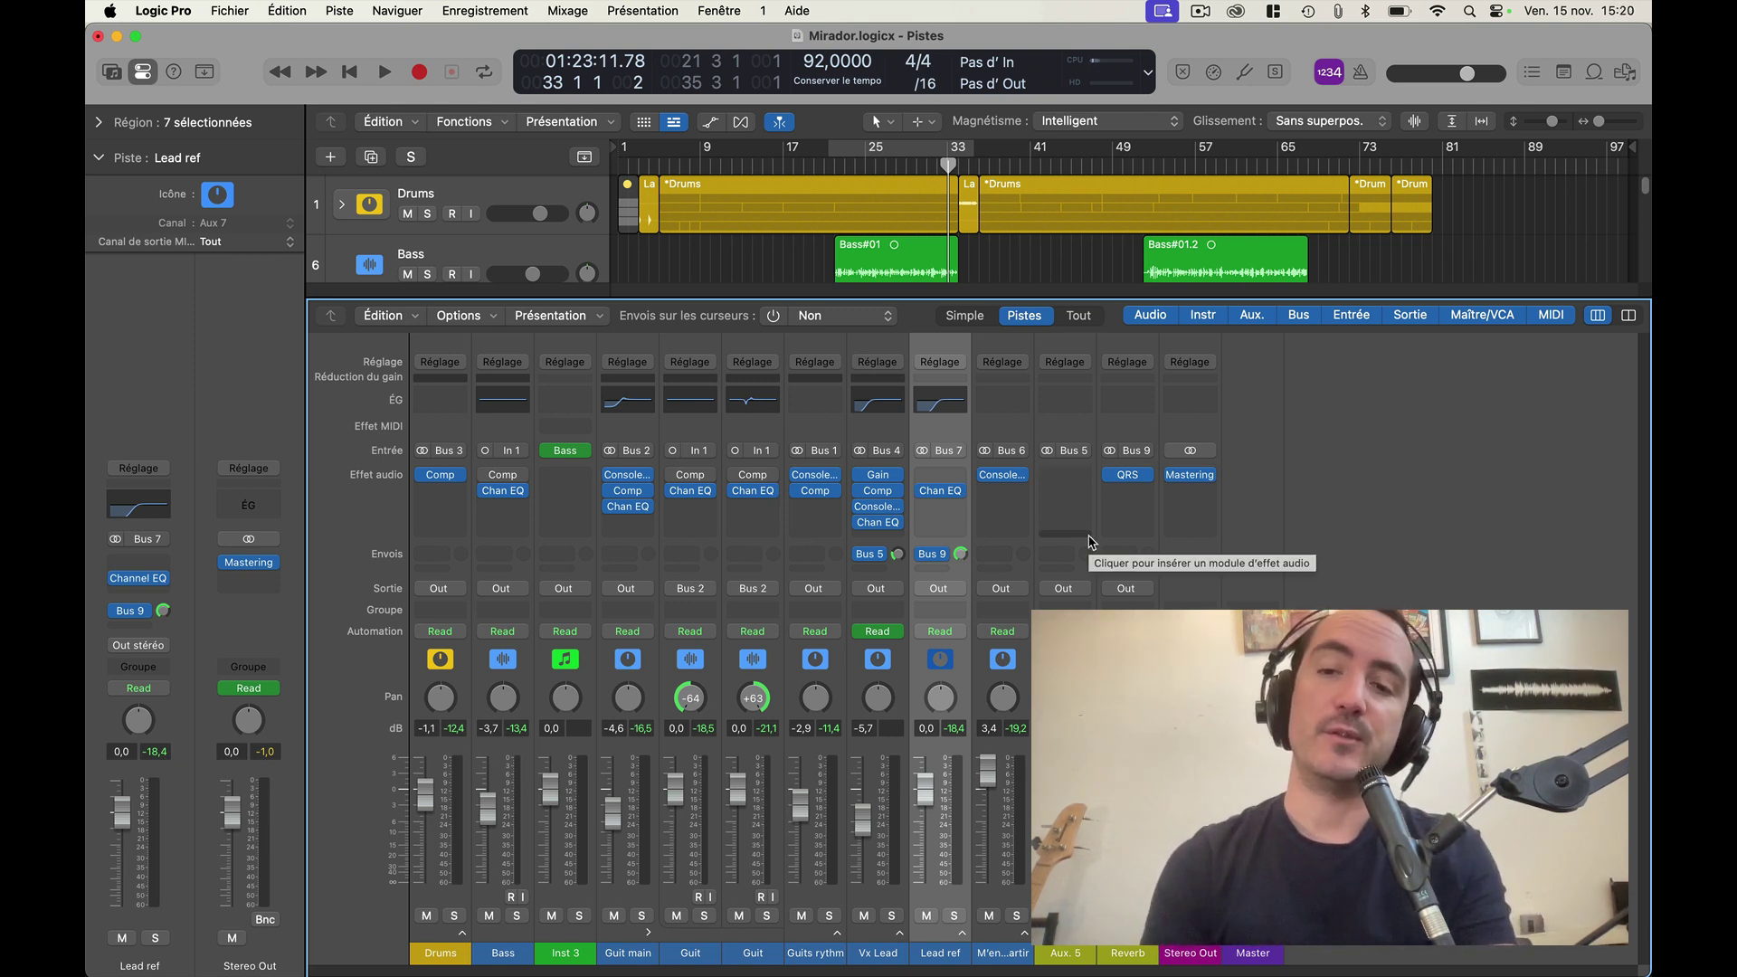
pyautogui.click(1255, 554)
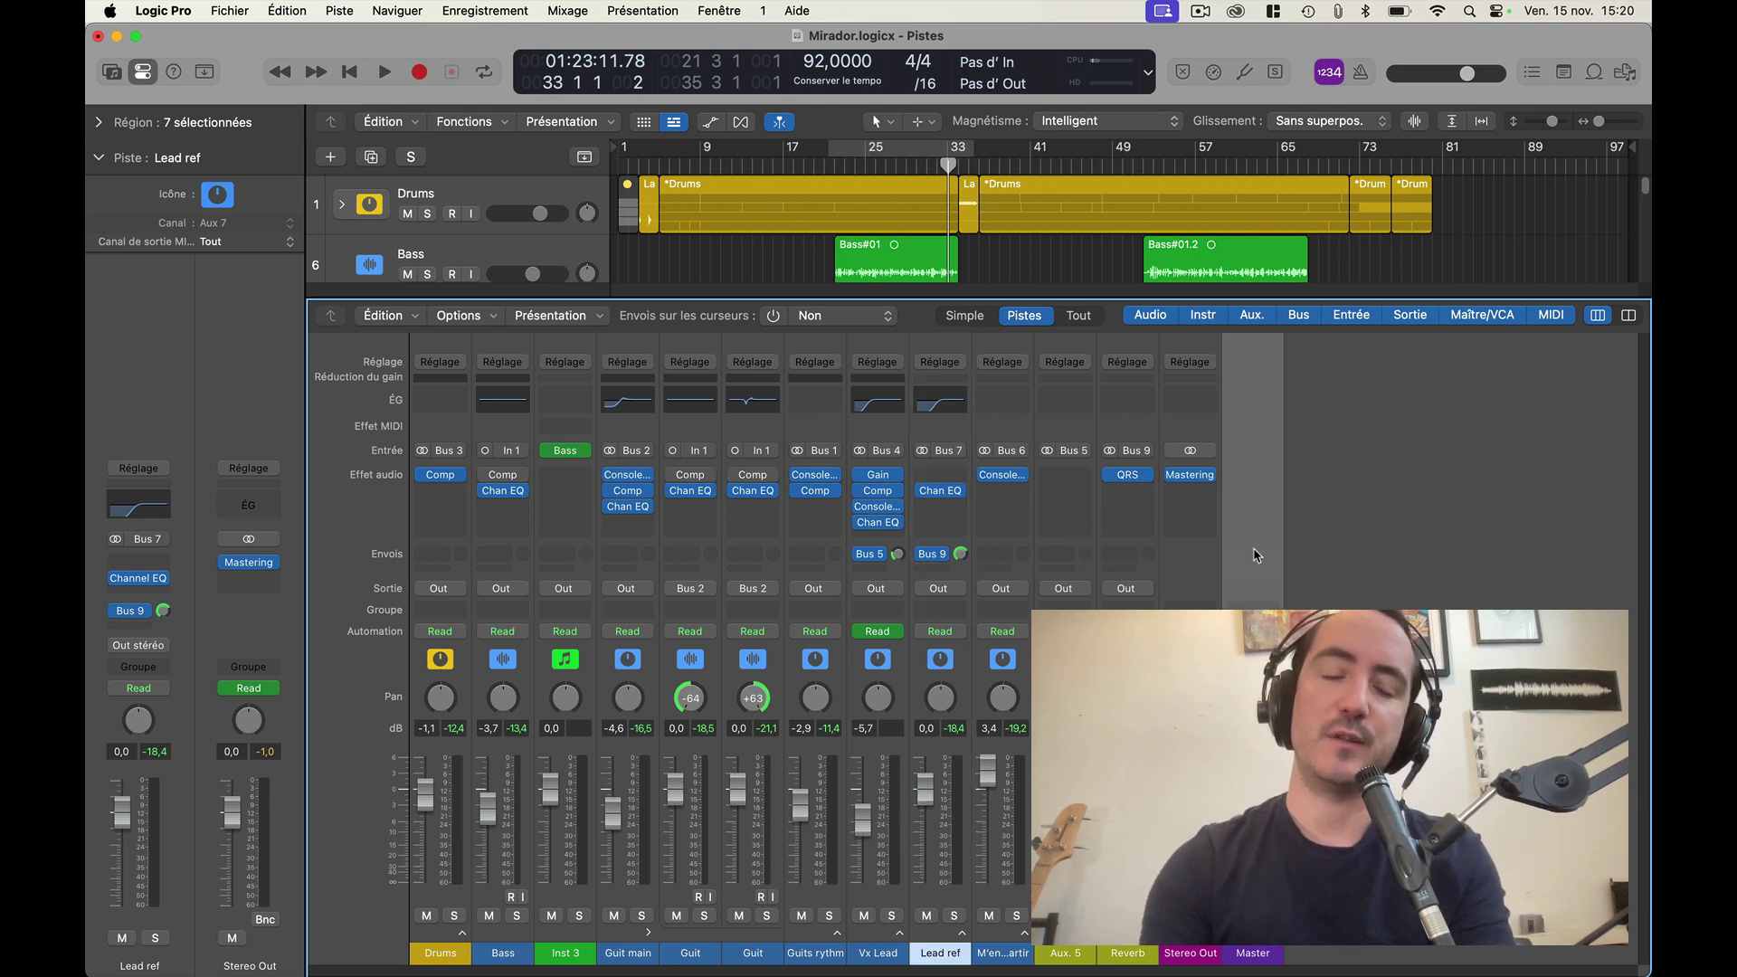
pyautogui.press('x')
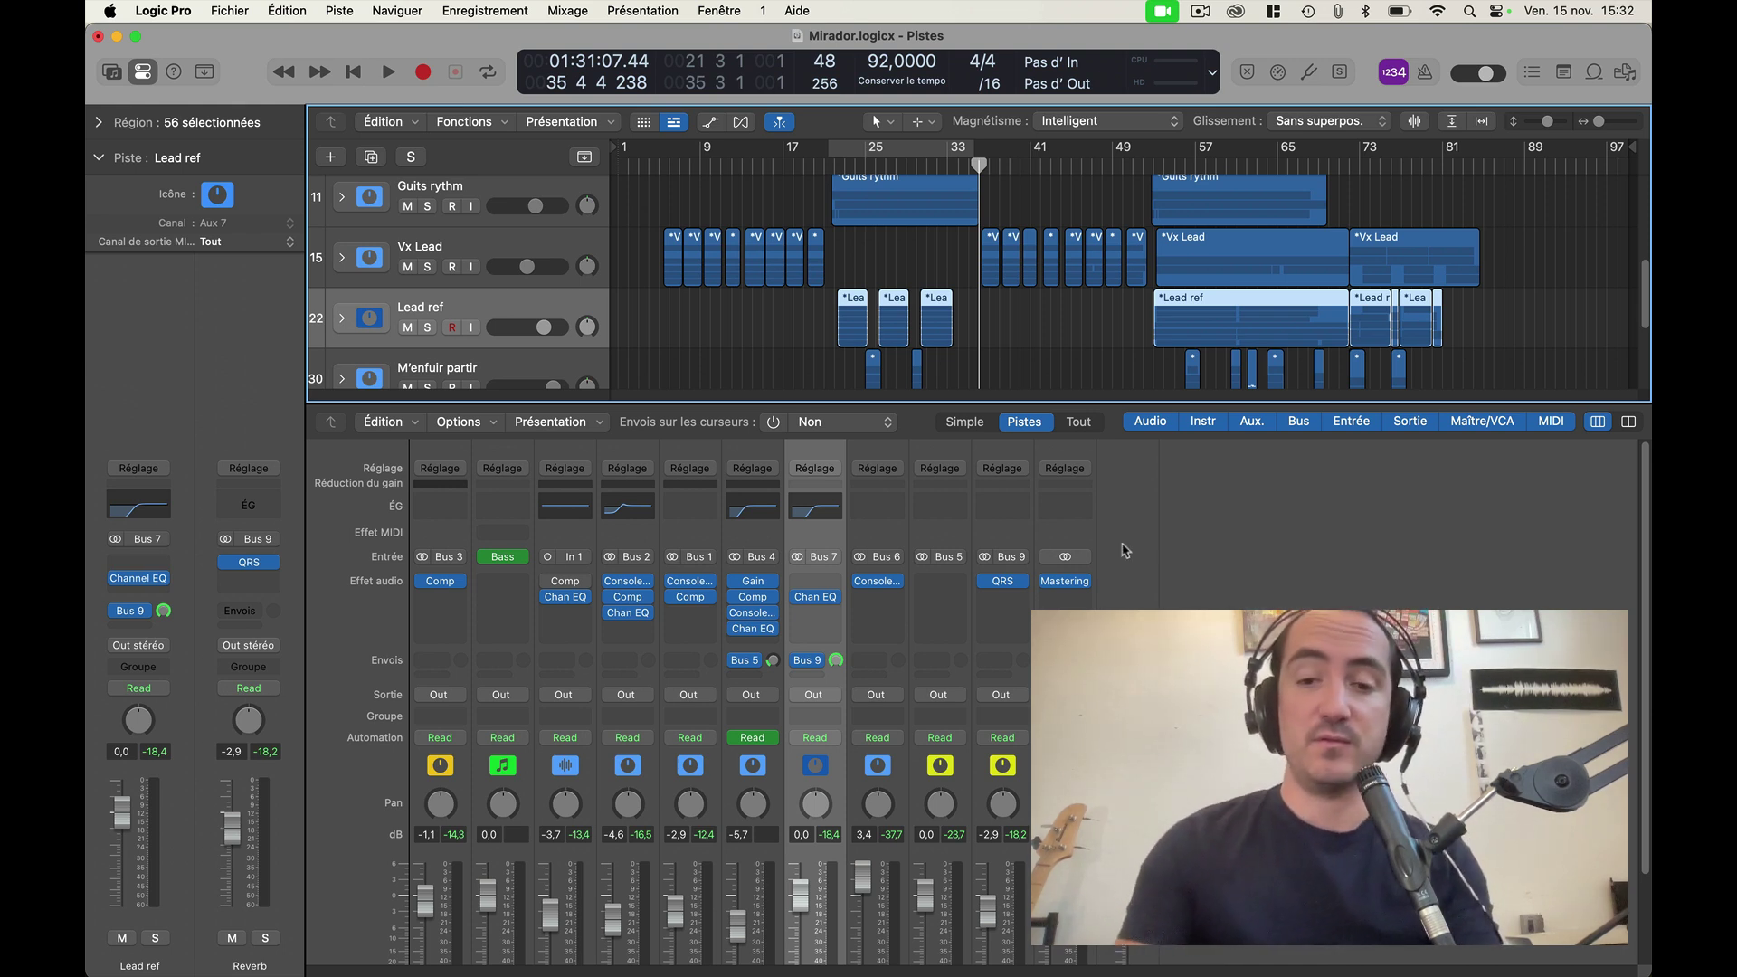
# Step: Remove effects across several channels, including Console EQ on M'enfuir partir, Channel EQ on Lead ref and QRS on Reverb
pyautogui.click(879, 588)
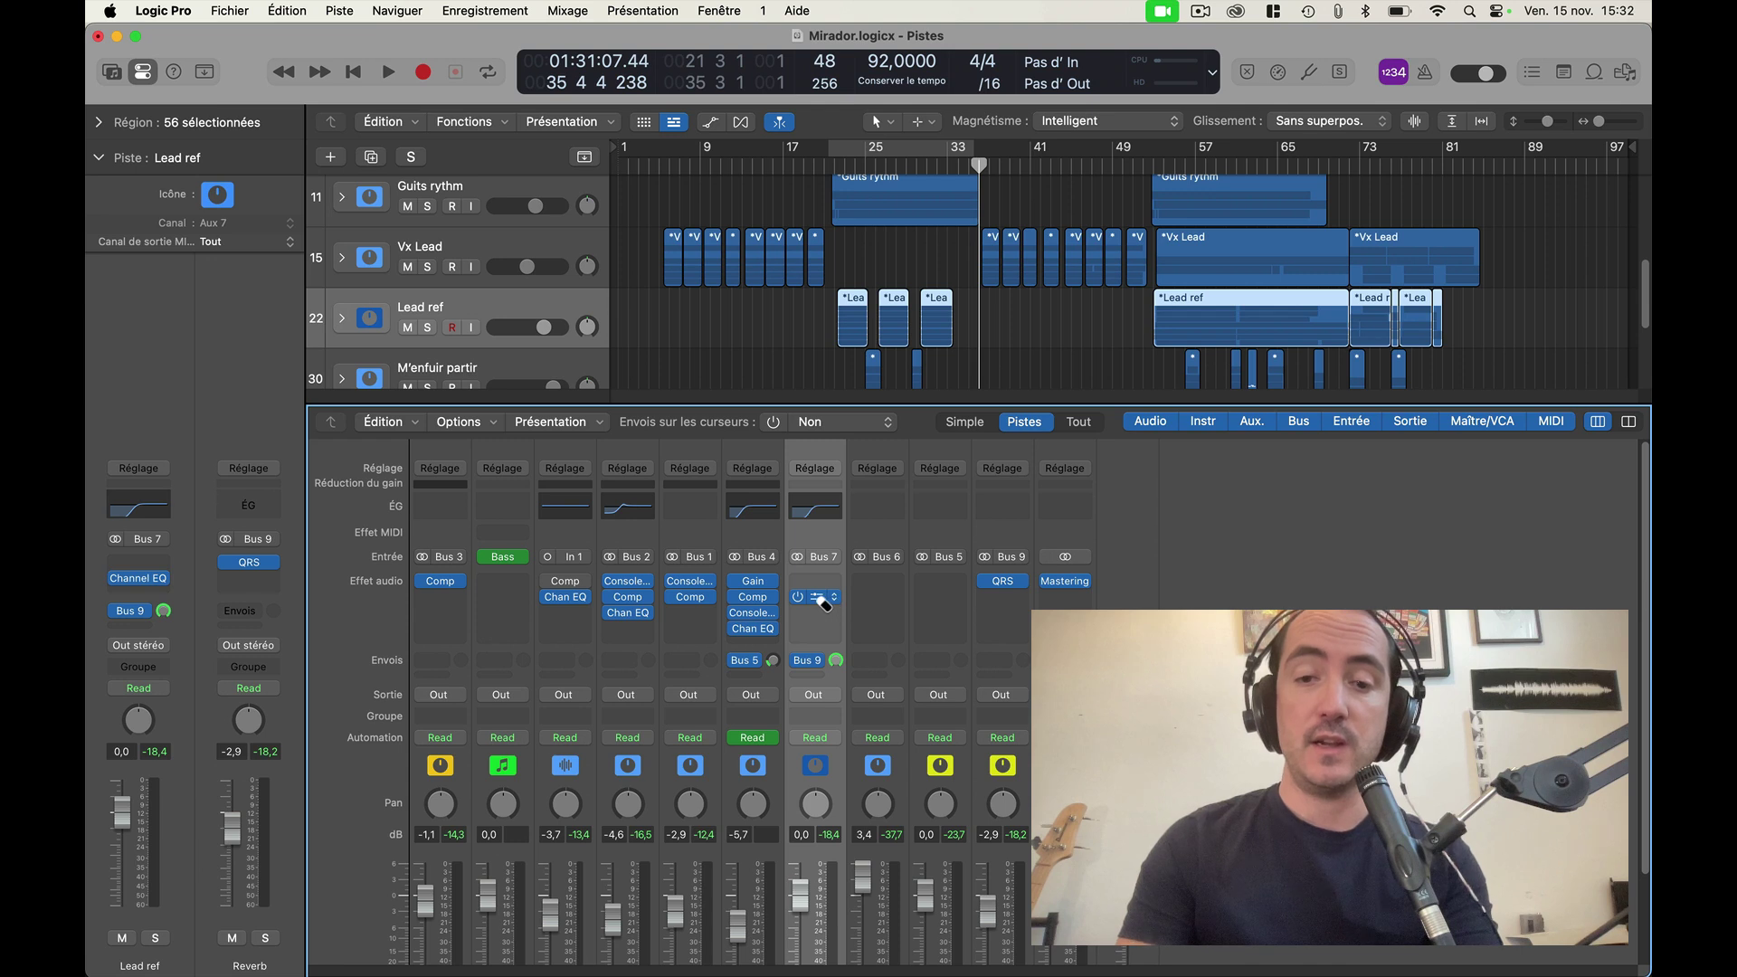
pyautogui.moveTo(819, 597); pyautogui.dragTo(353, 566)
pyautogui.moveTo(248, 578); pyautogui.dragTo(136, 633)
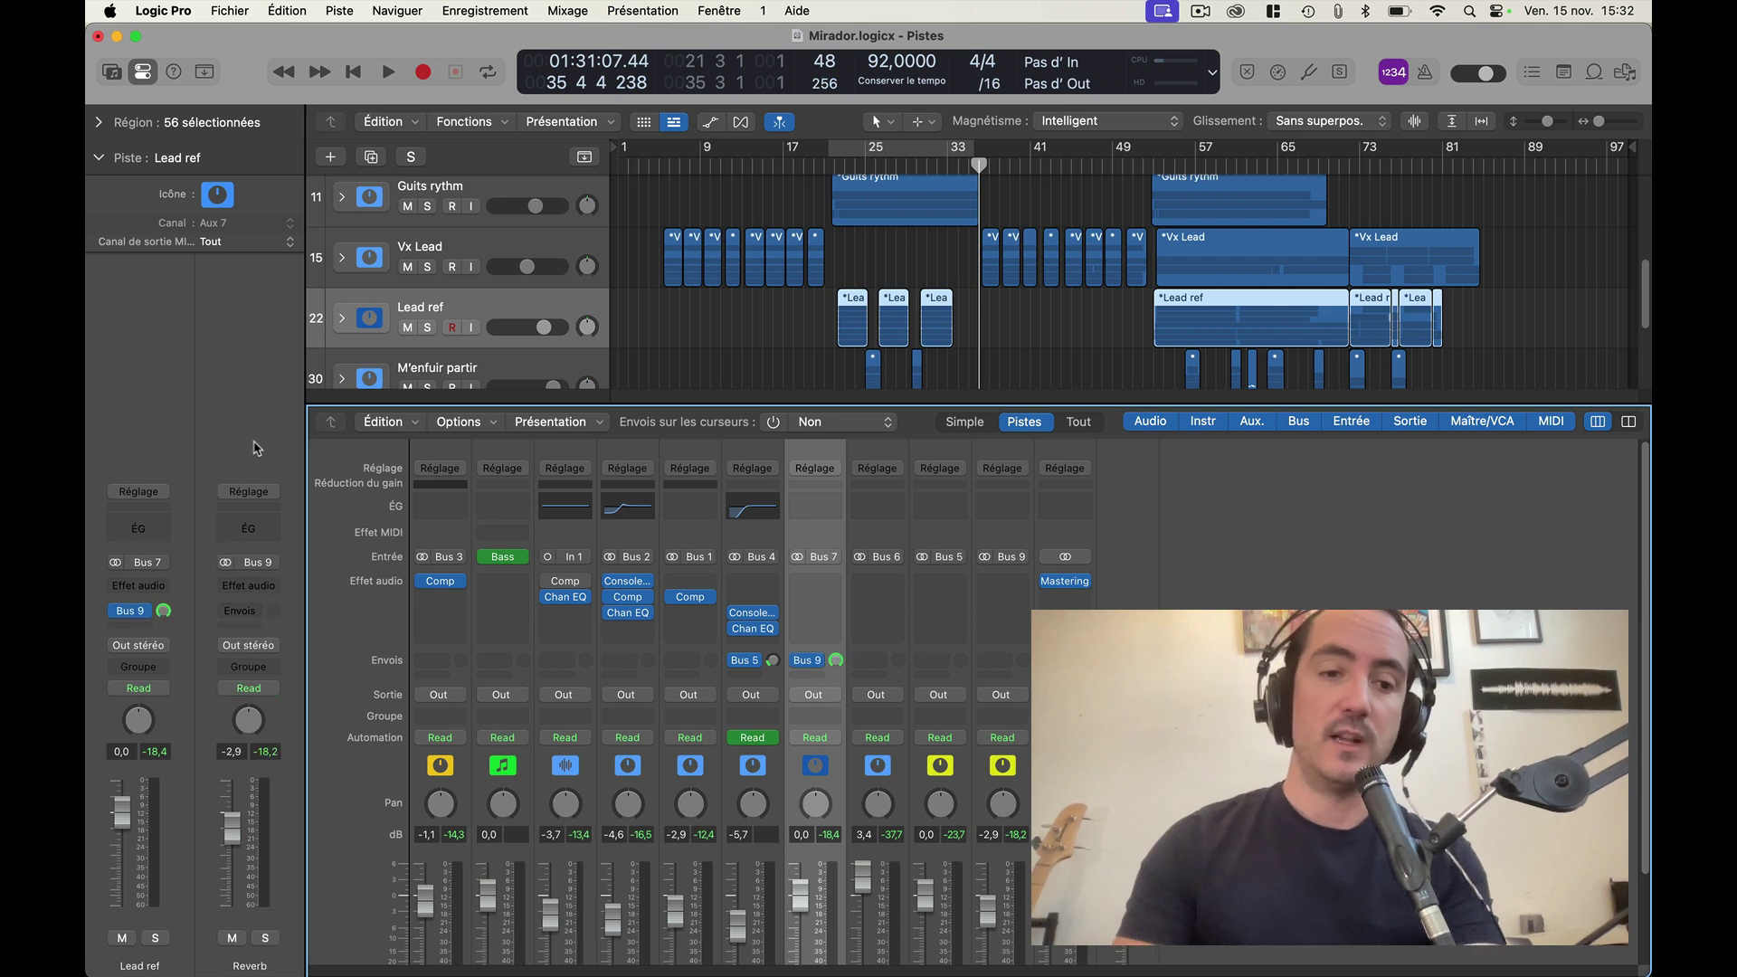
# Step: Undo the removals of QRS on Reverb, the Console effect on Guits rythm, and Gain and Compressor on Vx Lead
pyautogui.press('super+z')
pyautogui.press('super+z')
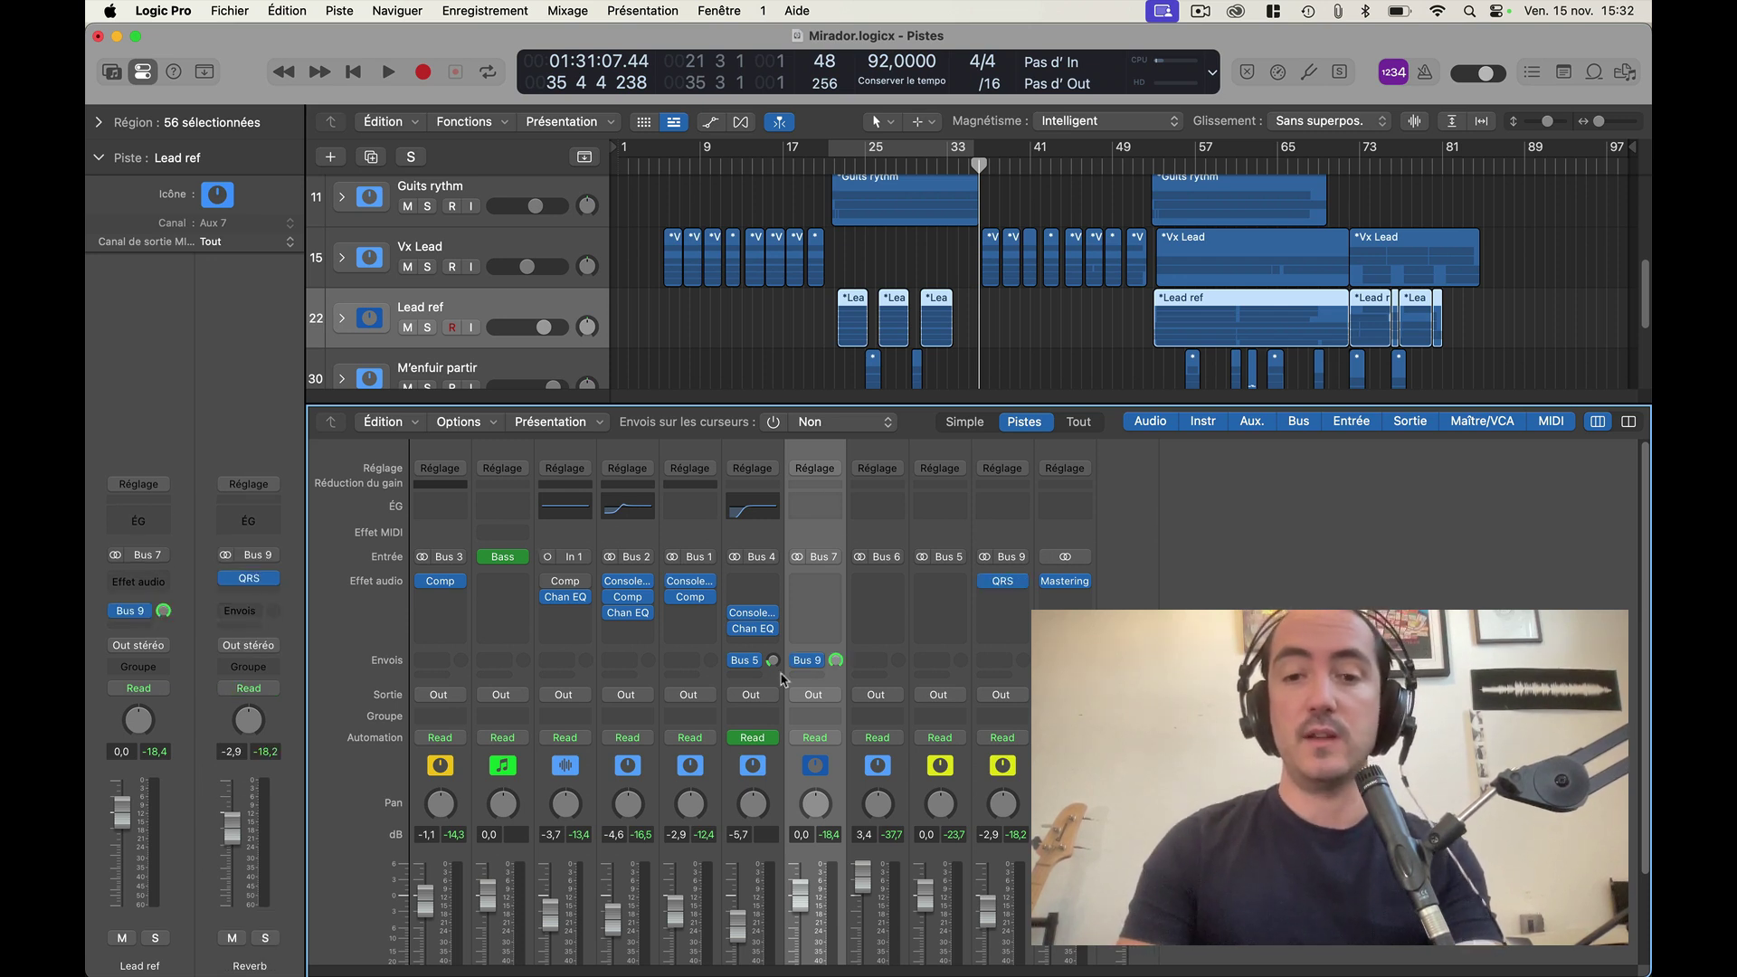
pyautogui.press('super+z')
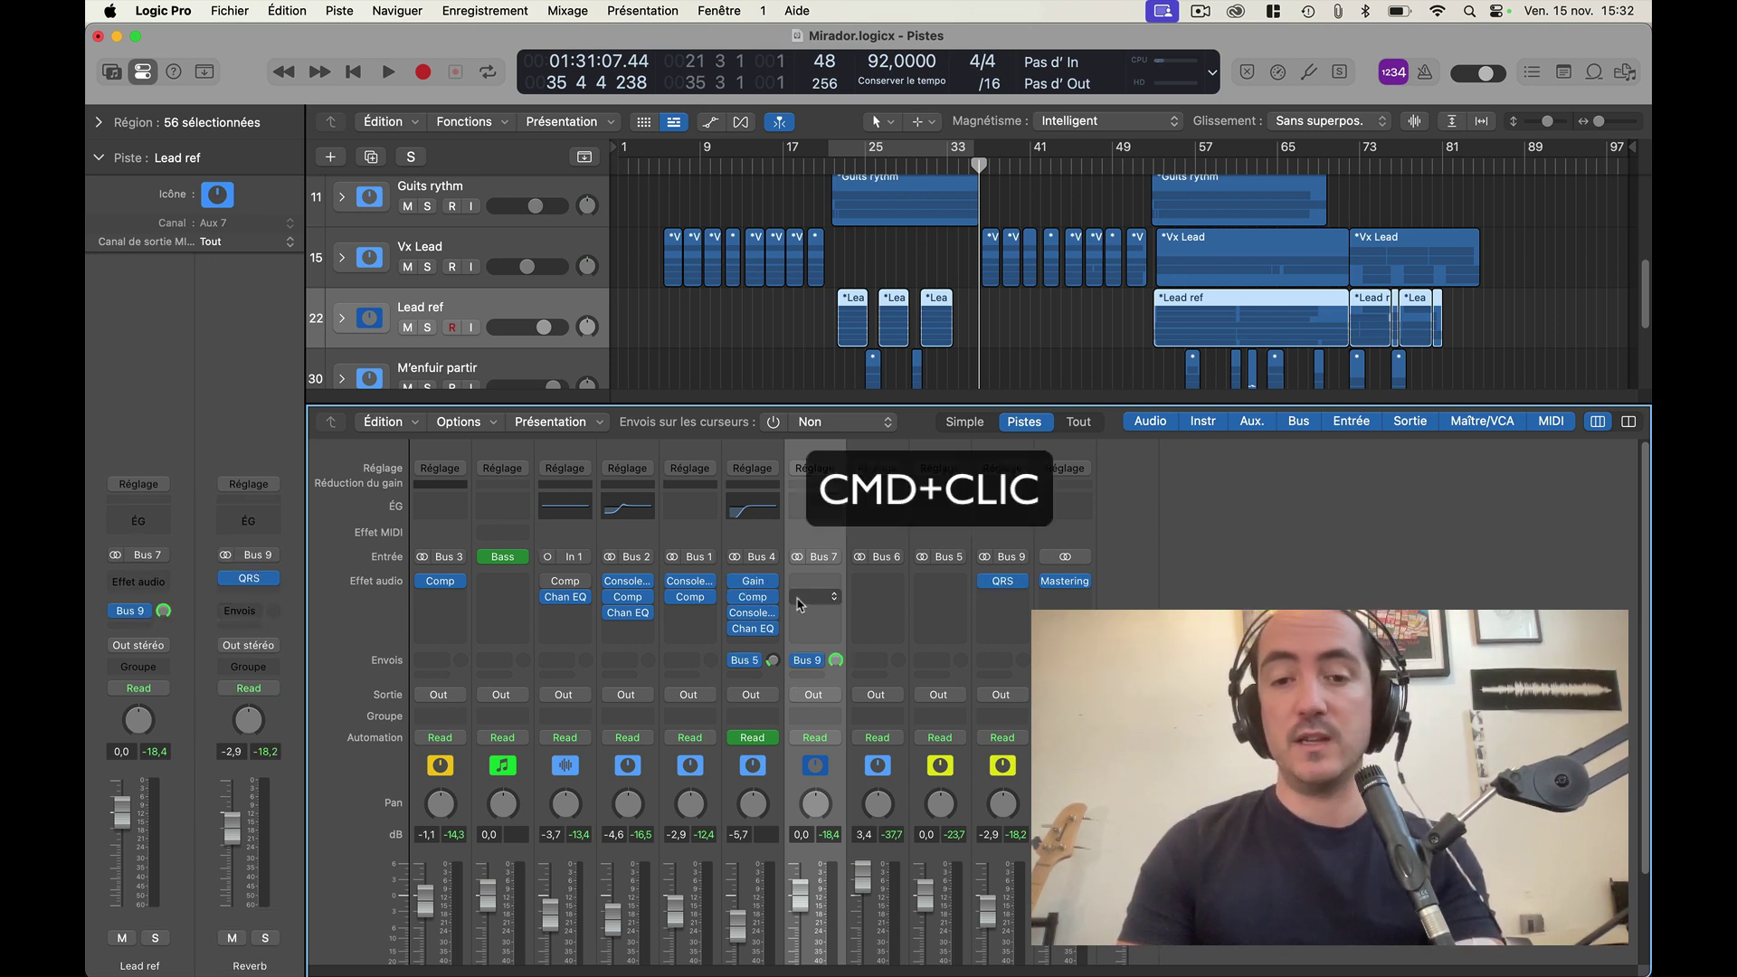
# Step: Try to empty the Compressor slot on the Vx Lead channel by choosing no plug-in
pyautogui.keyDown('super'); pyautogui.click(778, 604); pyautogui.keyUp('super')
pyautogui.moveTo(778, 605)
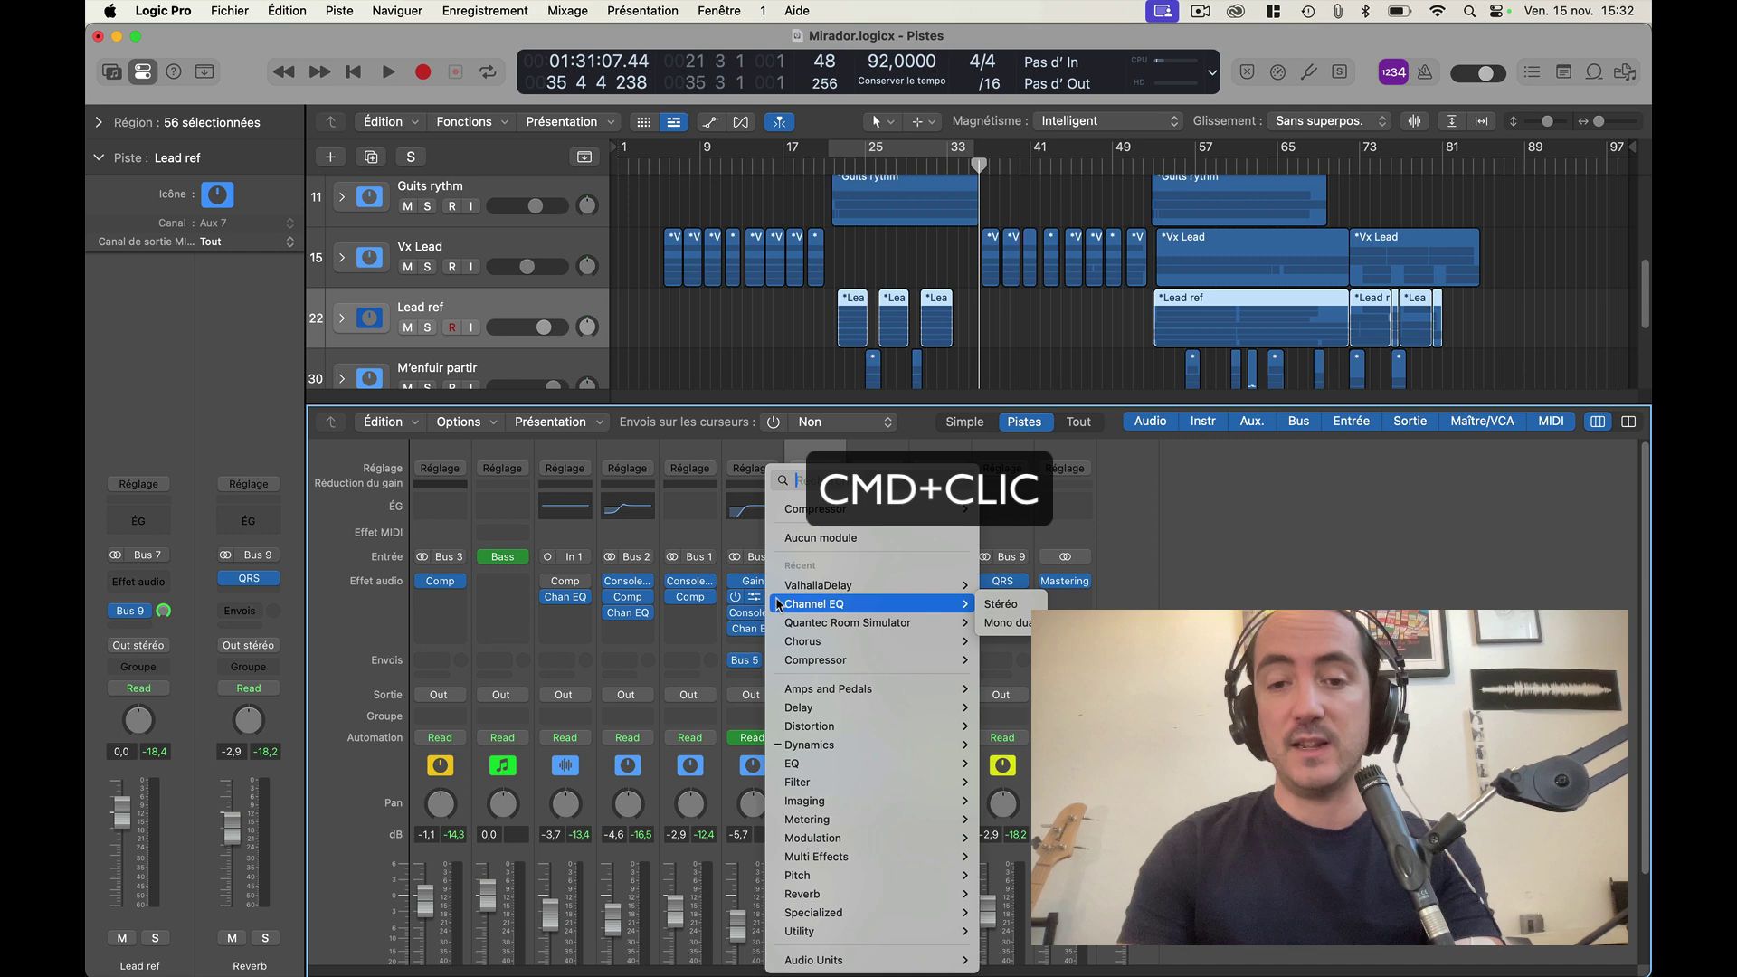
pyautogui.click(819, 538)
# Step: Undo the remaining effect removals, bringing back Channel EQ on Lead ref and the Console effect on M'enfuir partir
pyautogui.press('super+z')
pyautogui.press('super+z')
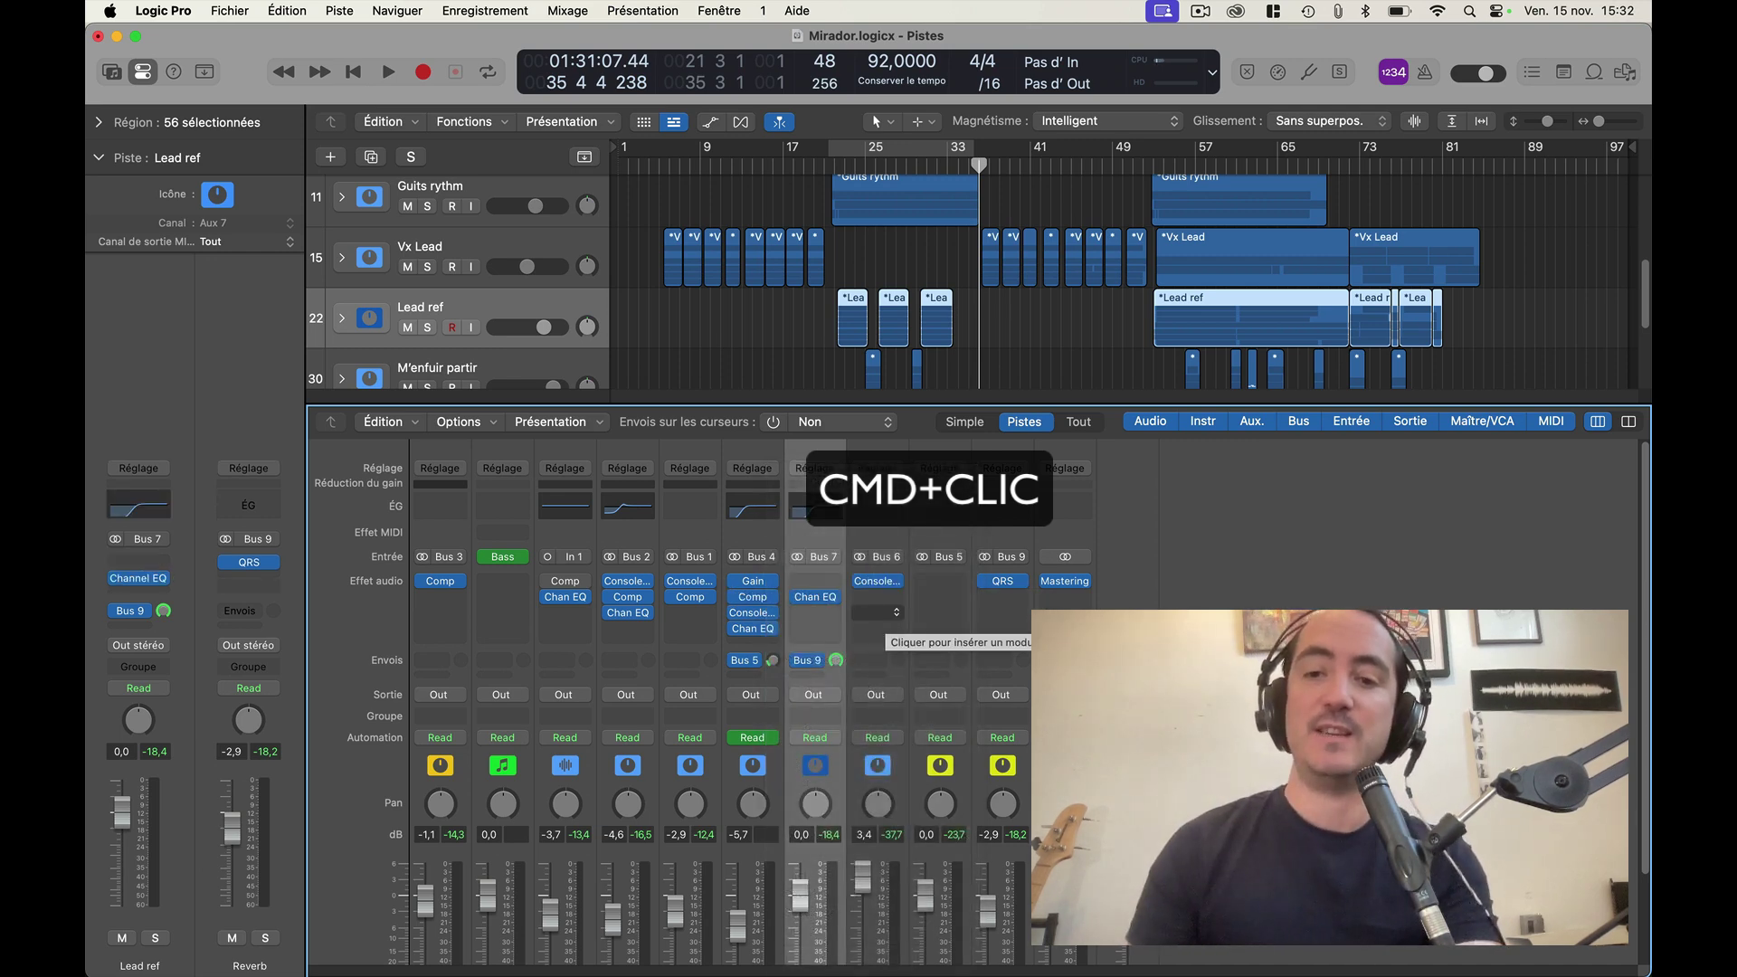
pyautogui.press('super+z')
# Step: Remove the effects in the second insert slot of Guit main, Guits rythm, Vx Lead and Lead ref together
pyautogui.scroll(-2, 1020, 613)
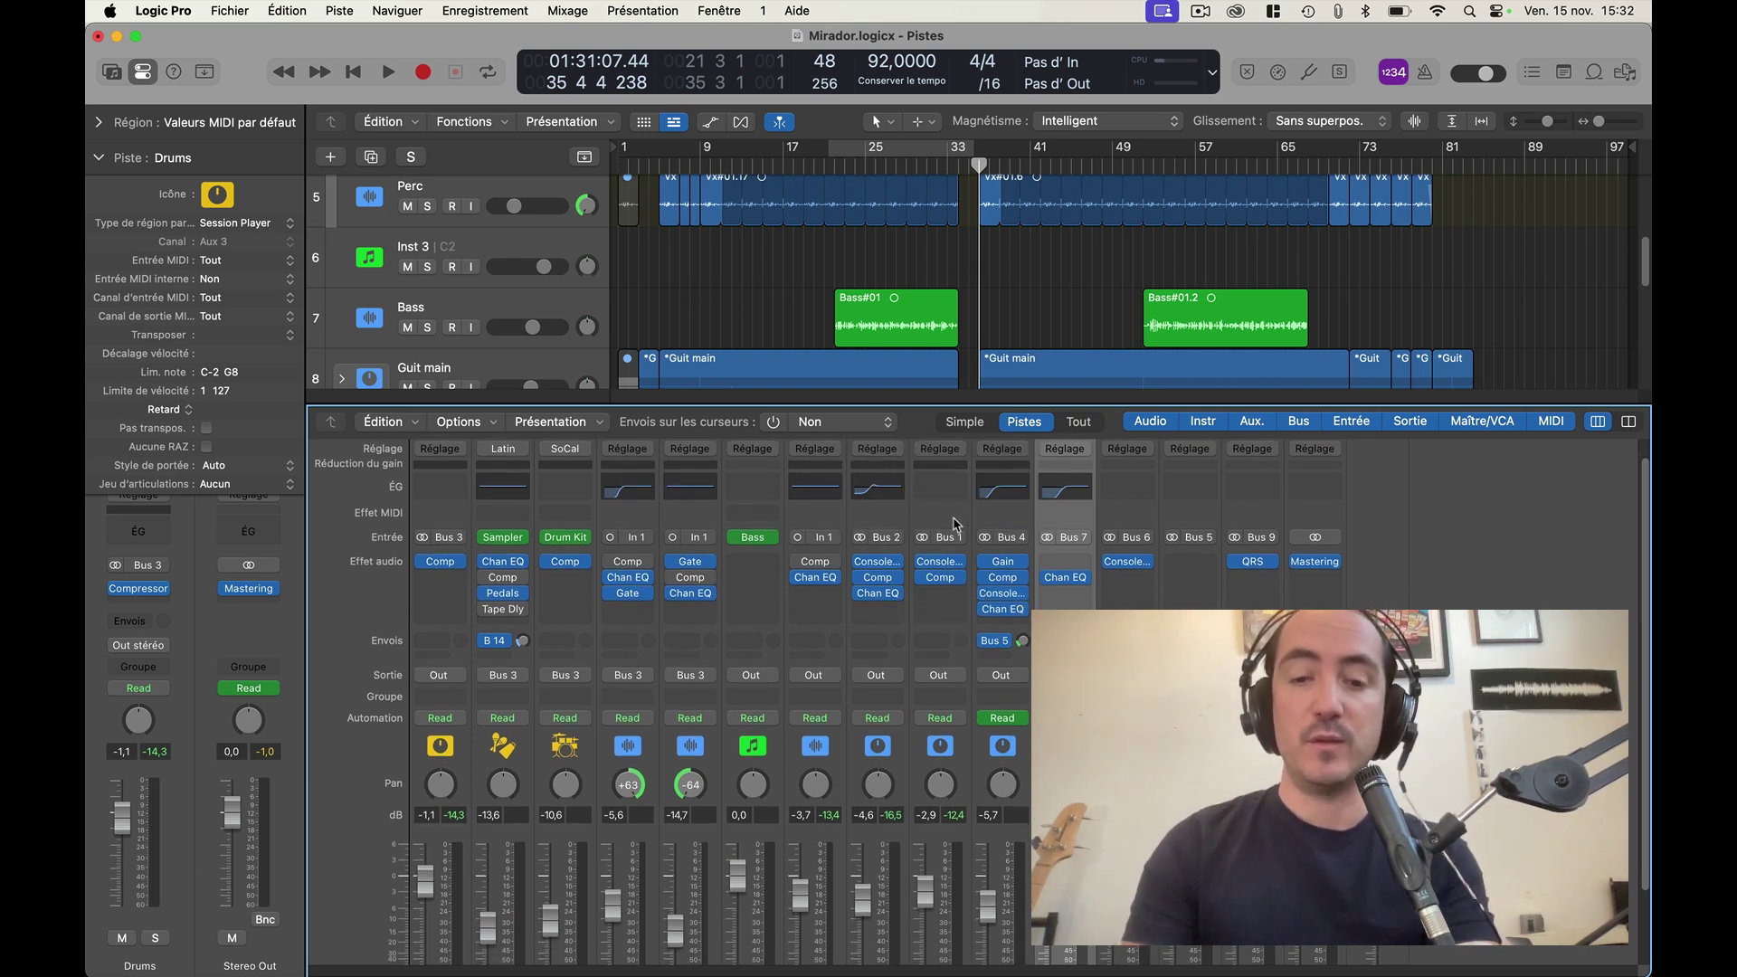
pyautogui.press('super+z')
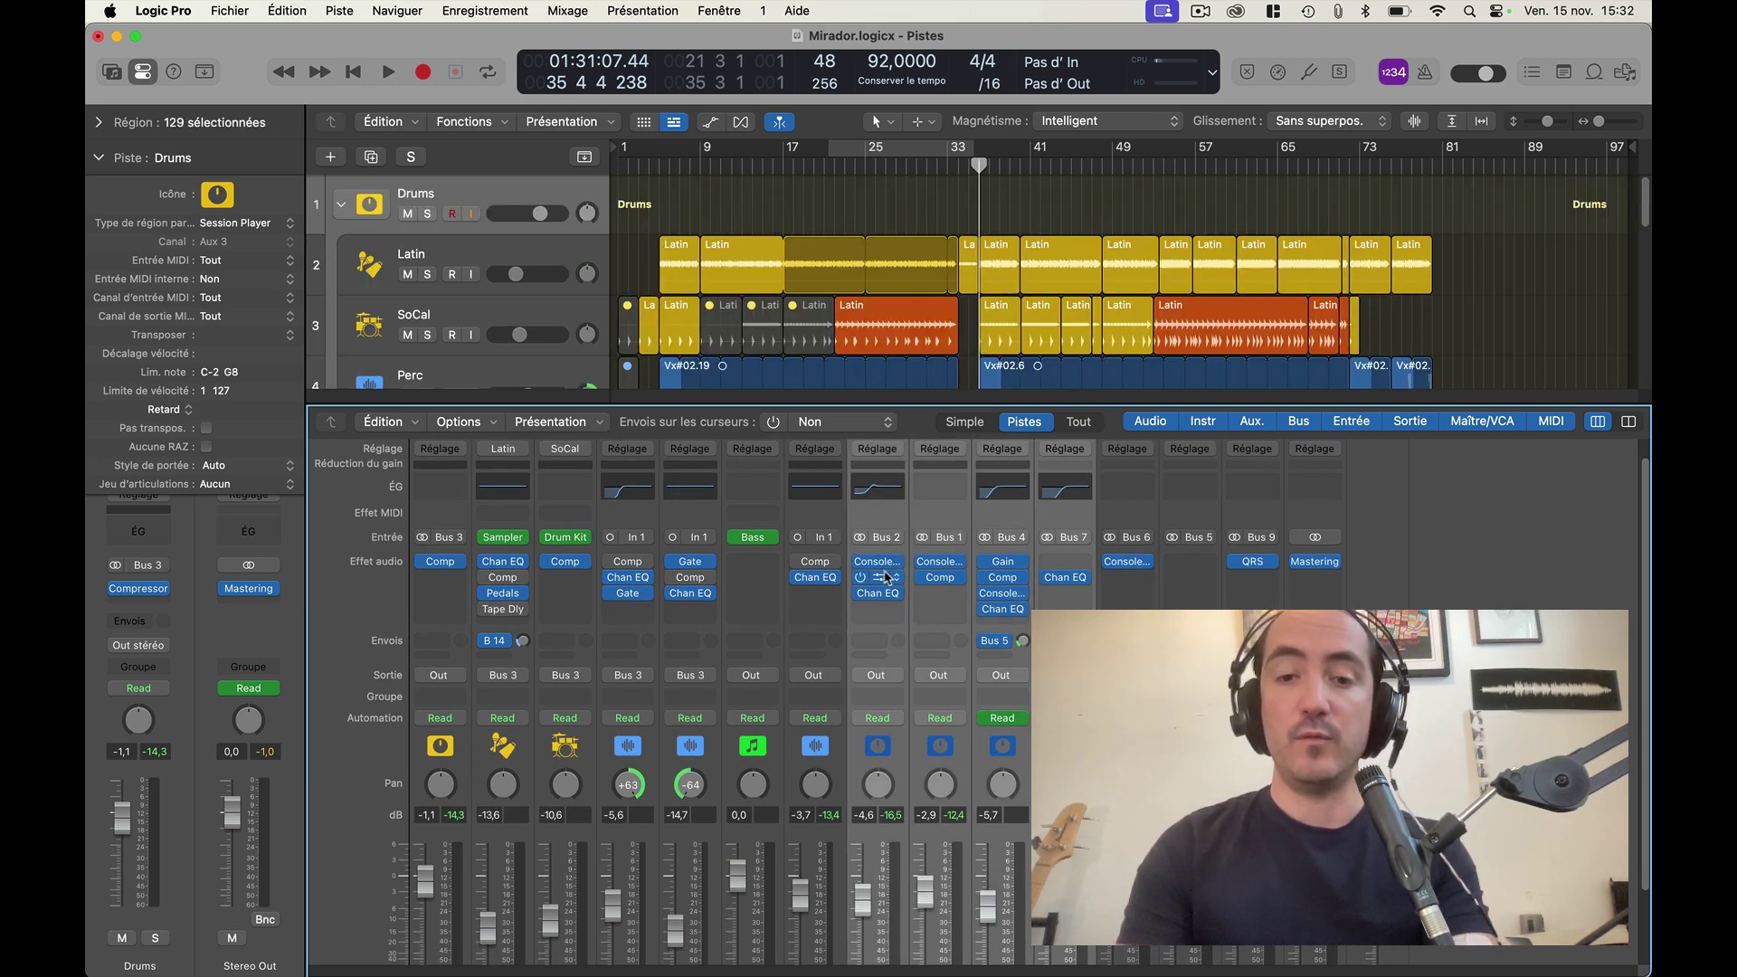
pyautogui.moveTo(887, 577); pyautogui.dragTo(891, 580)
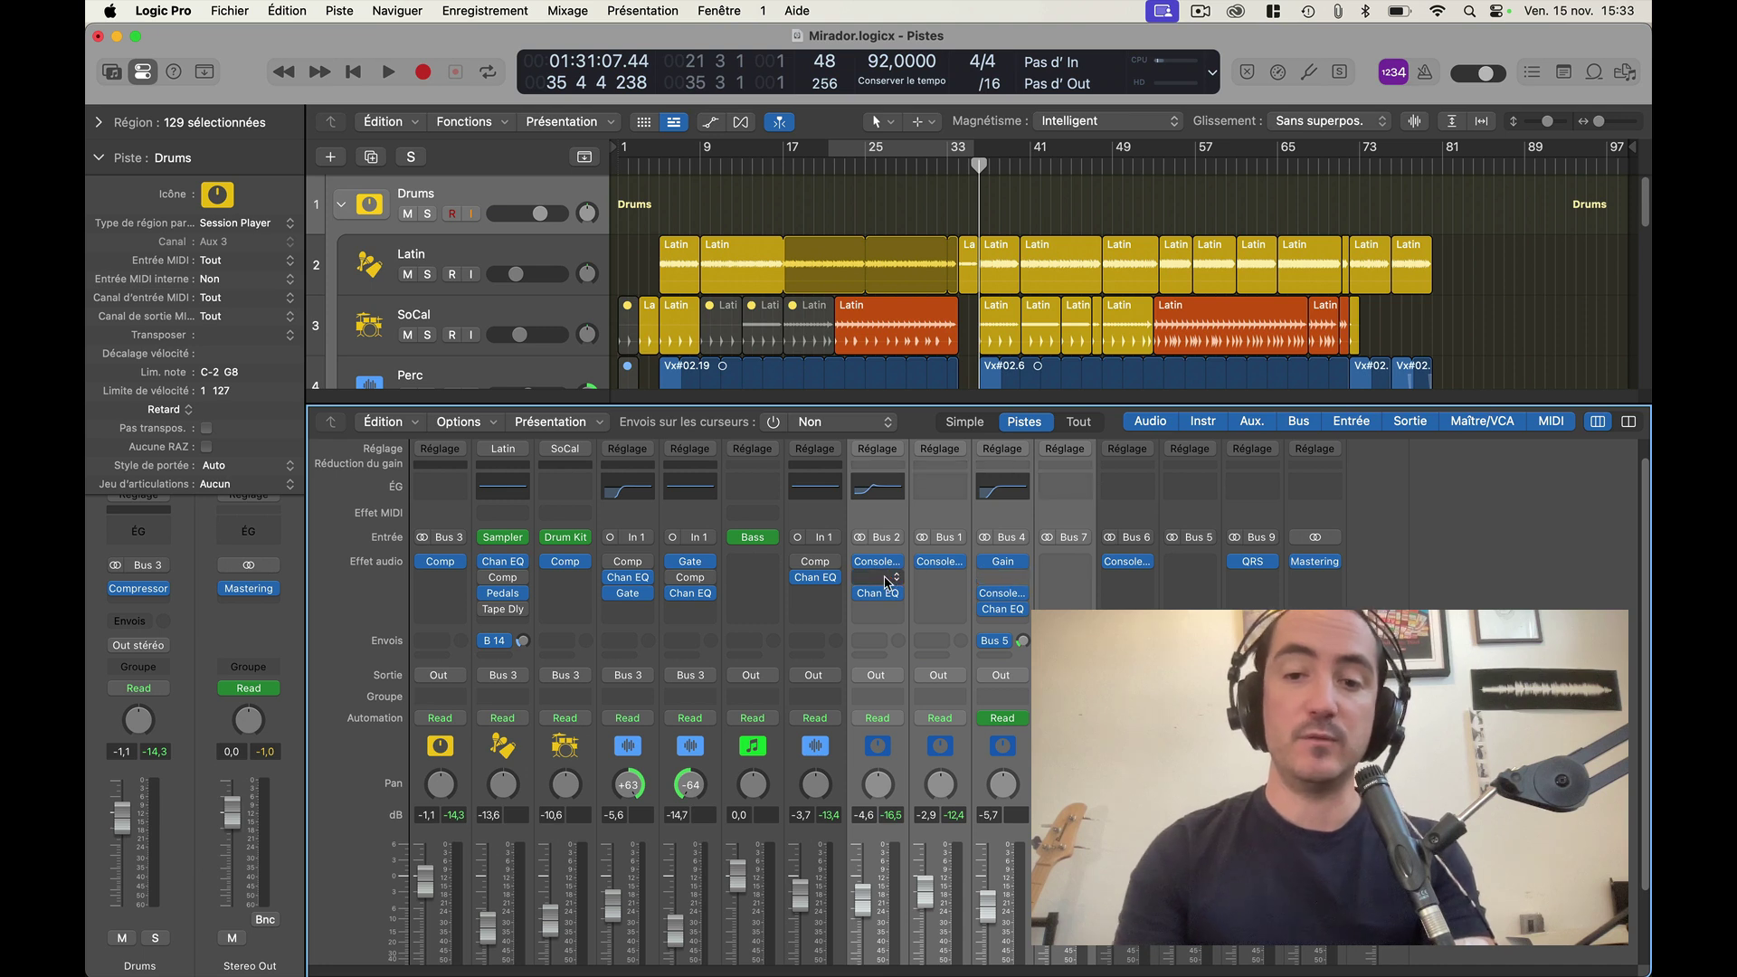
# Step: Undo the grouped effect removal on the four channels and select the Vx Lead channel strip
pyautogui.press('super+z')
pyautogui.press('super+z')
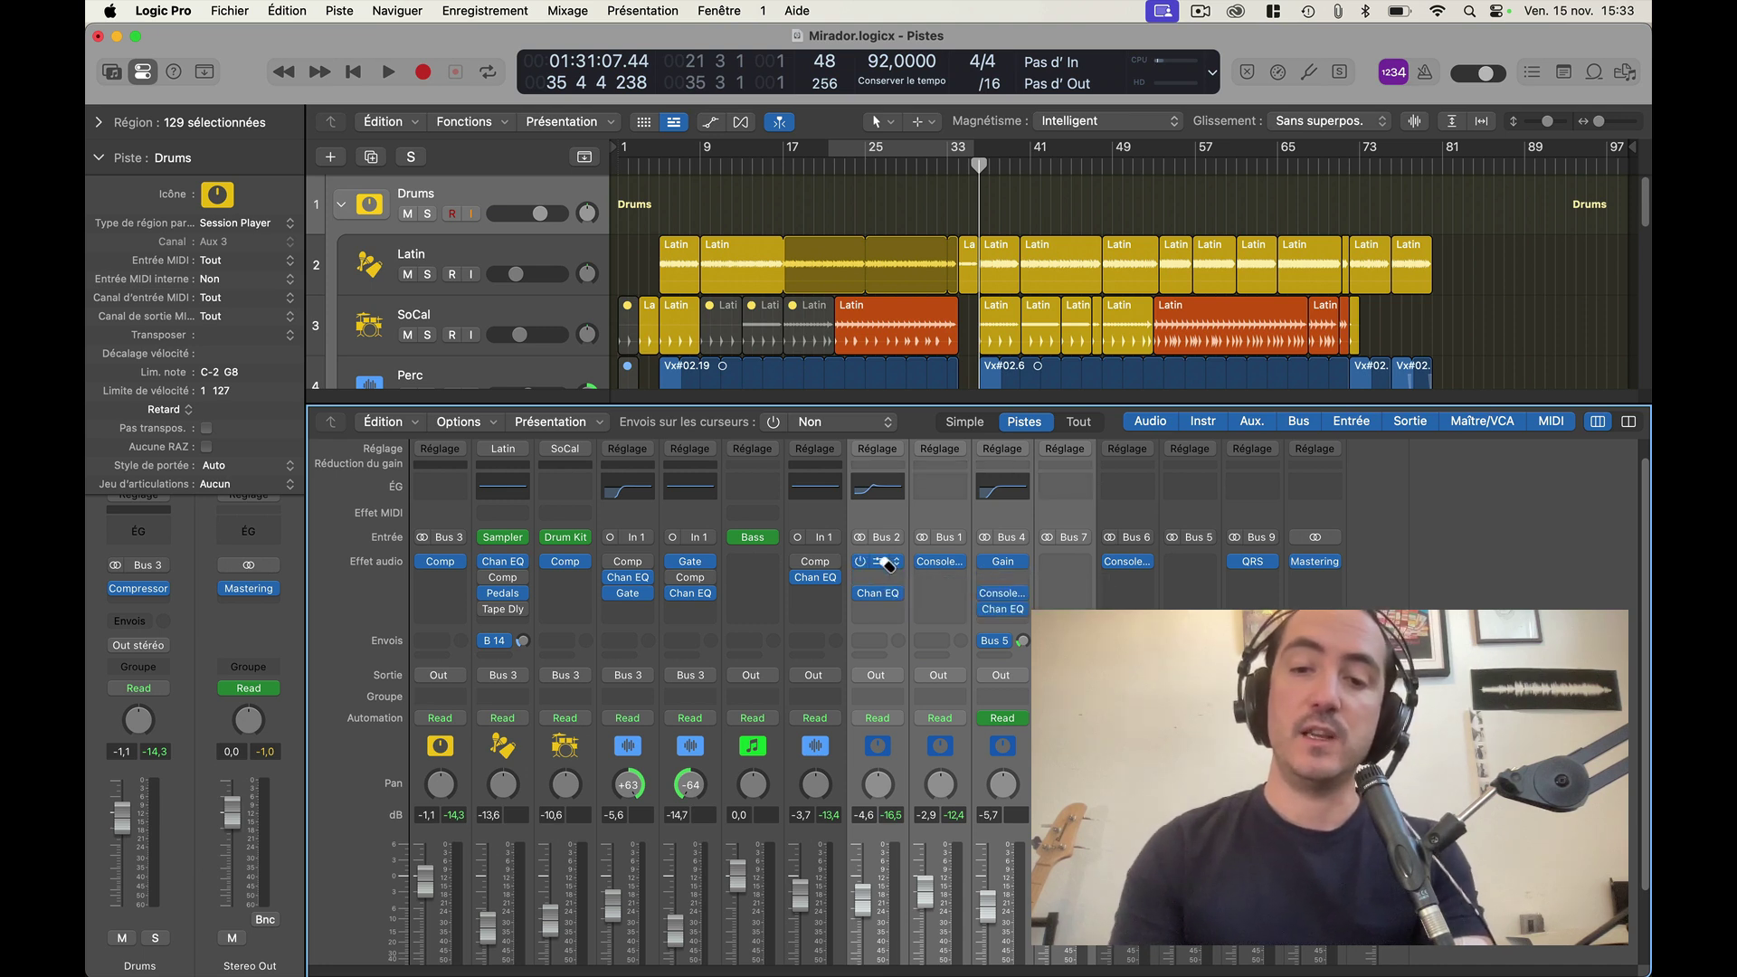
pyautogui.press('super+z')
pyautogui.press('super+z')
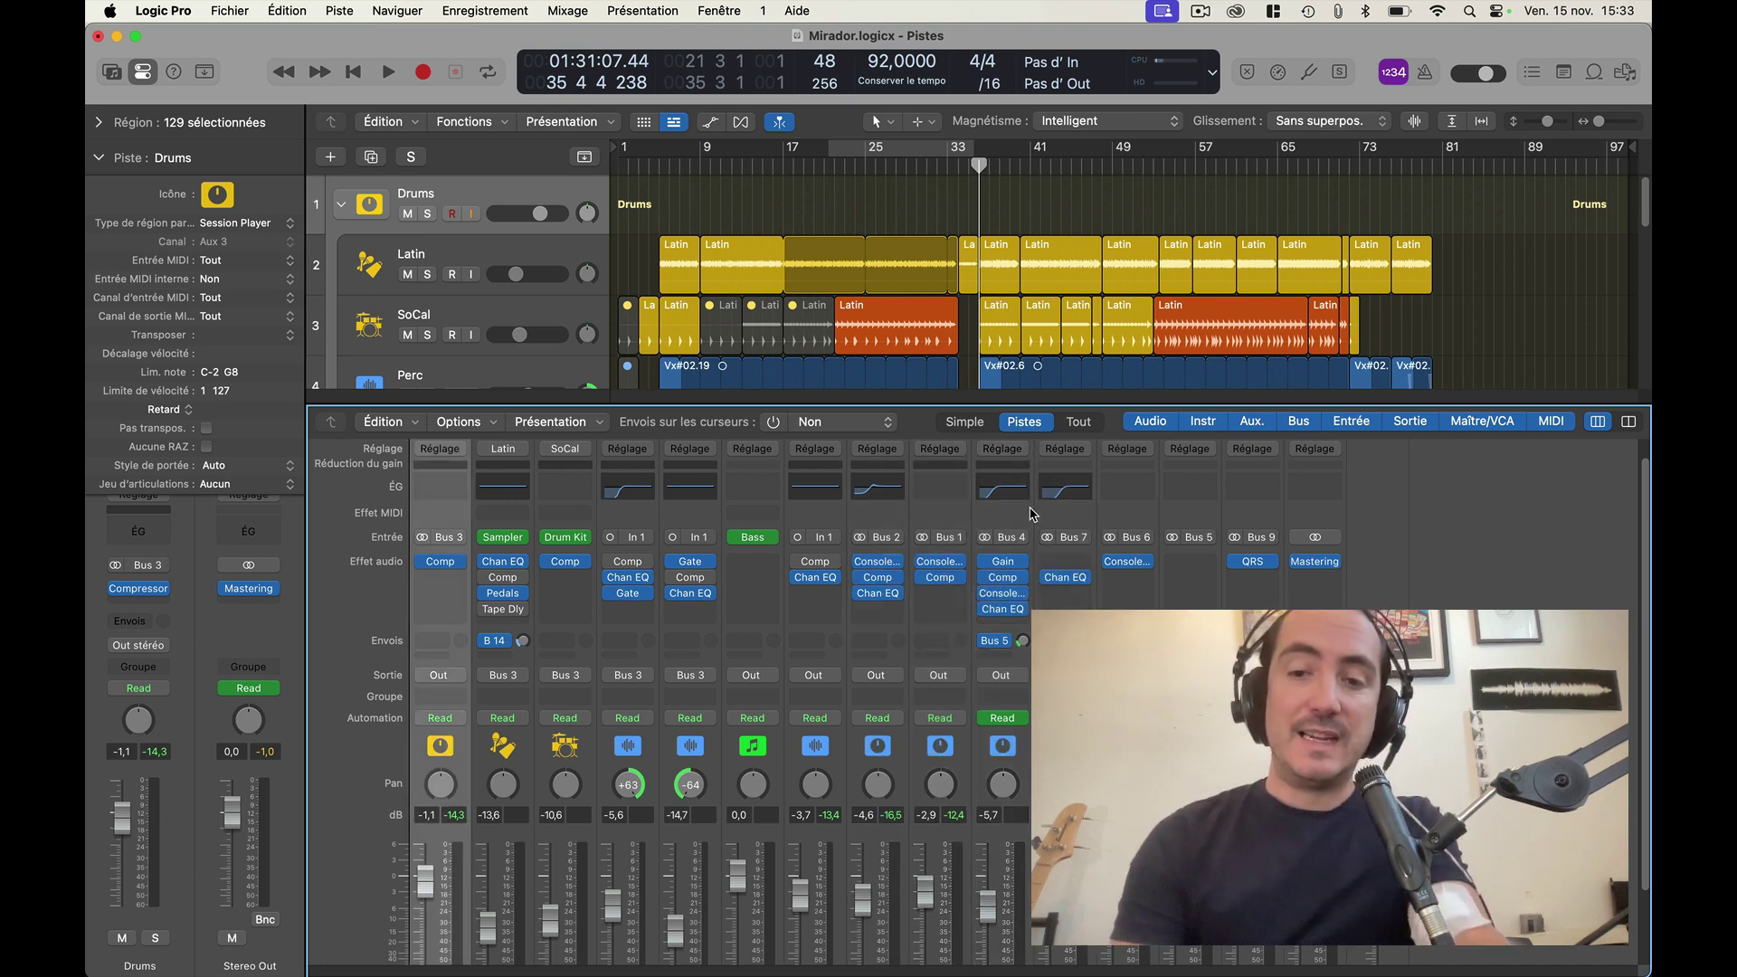
pyautogui.click(1009, 514)
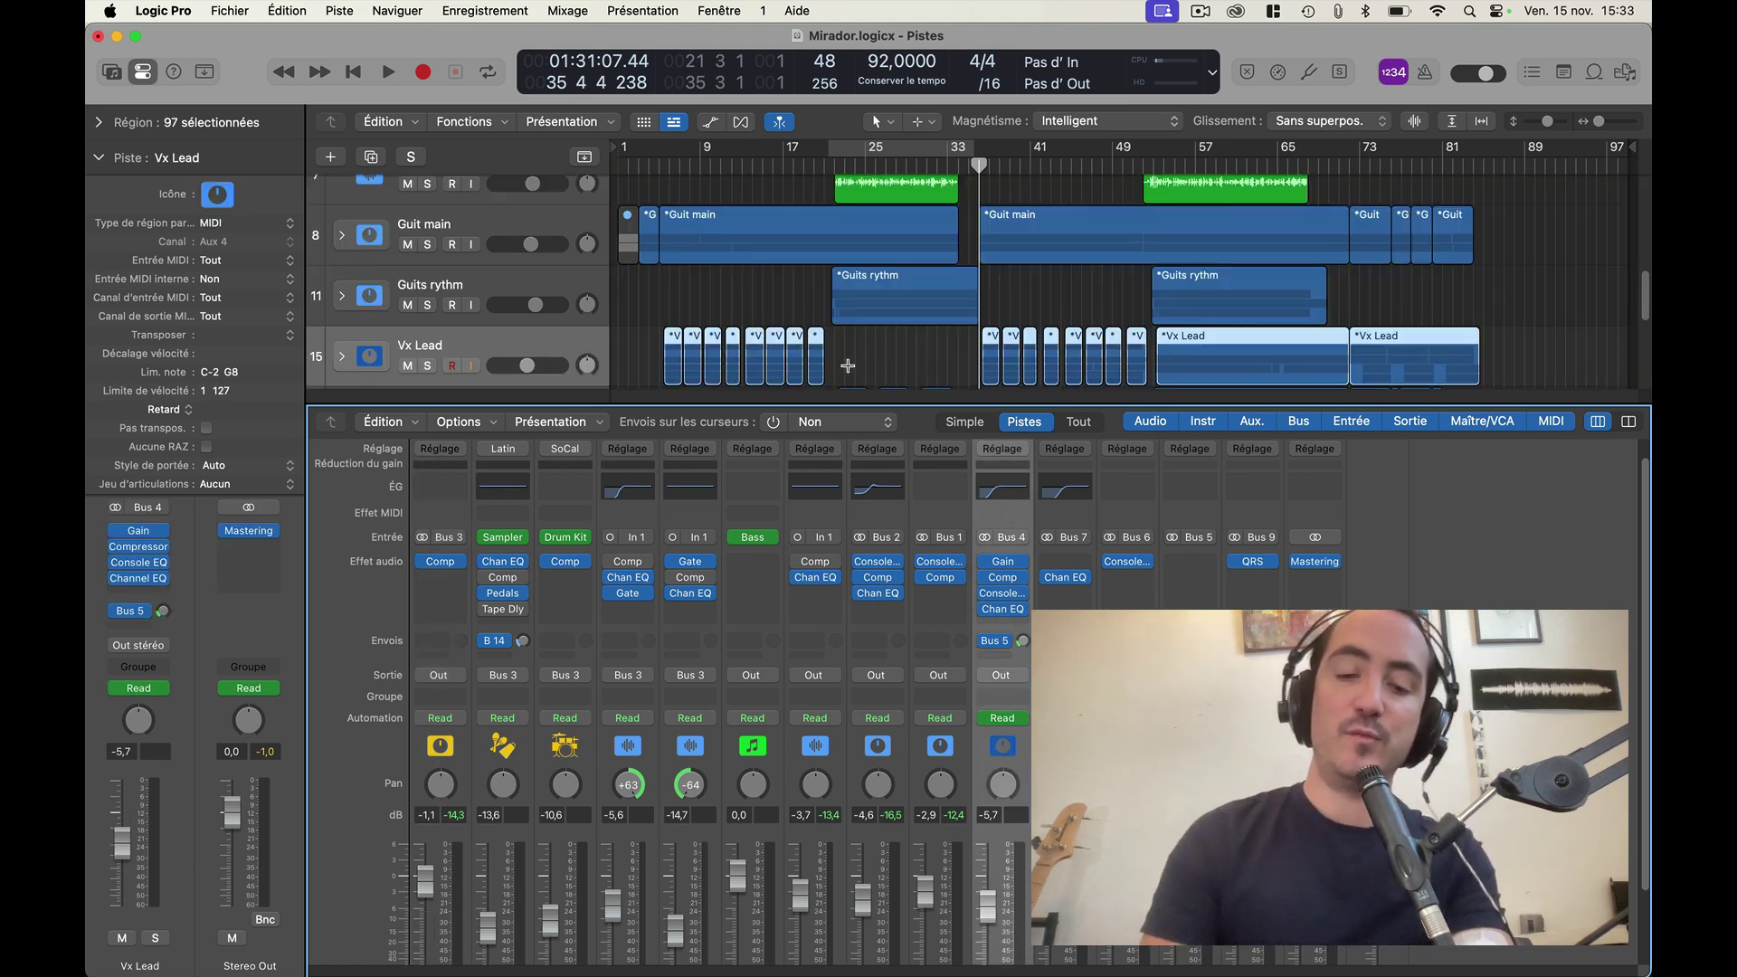
# Step: Show the mixer below the arrangement
pyautogui.press('x')
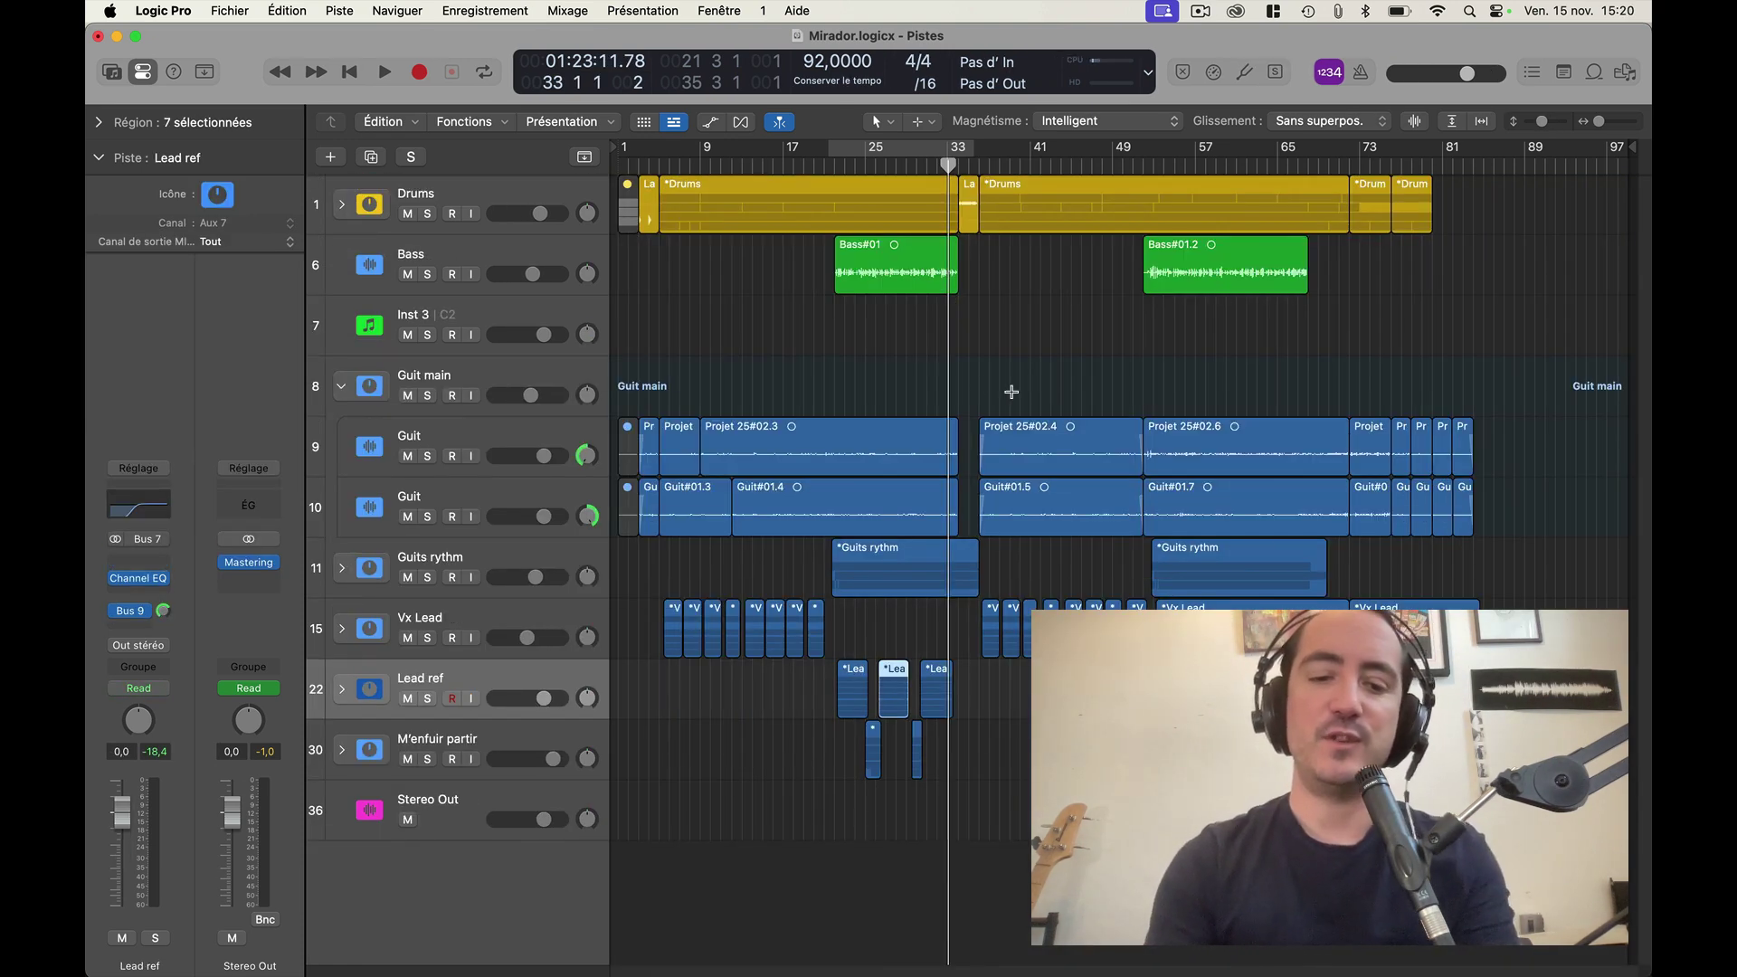
pyautogui.press('x')
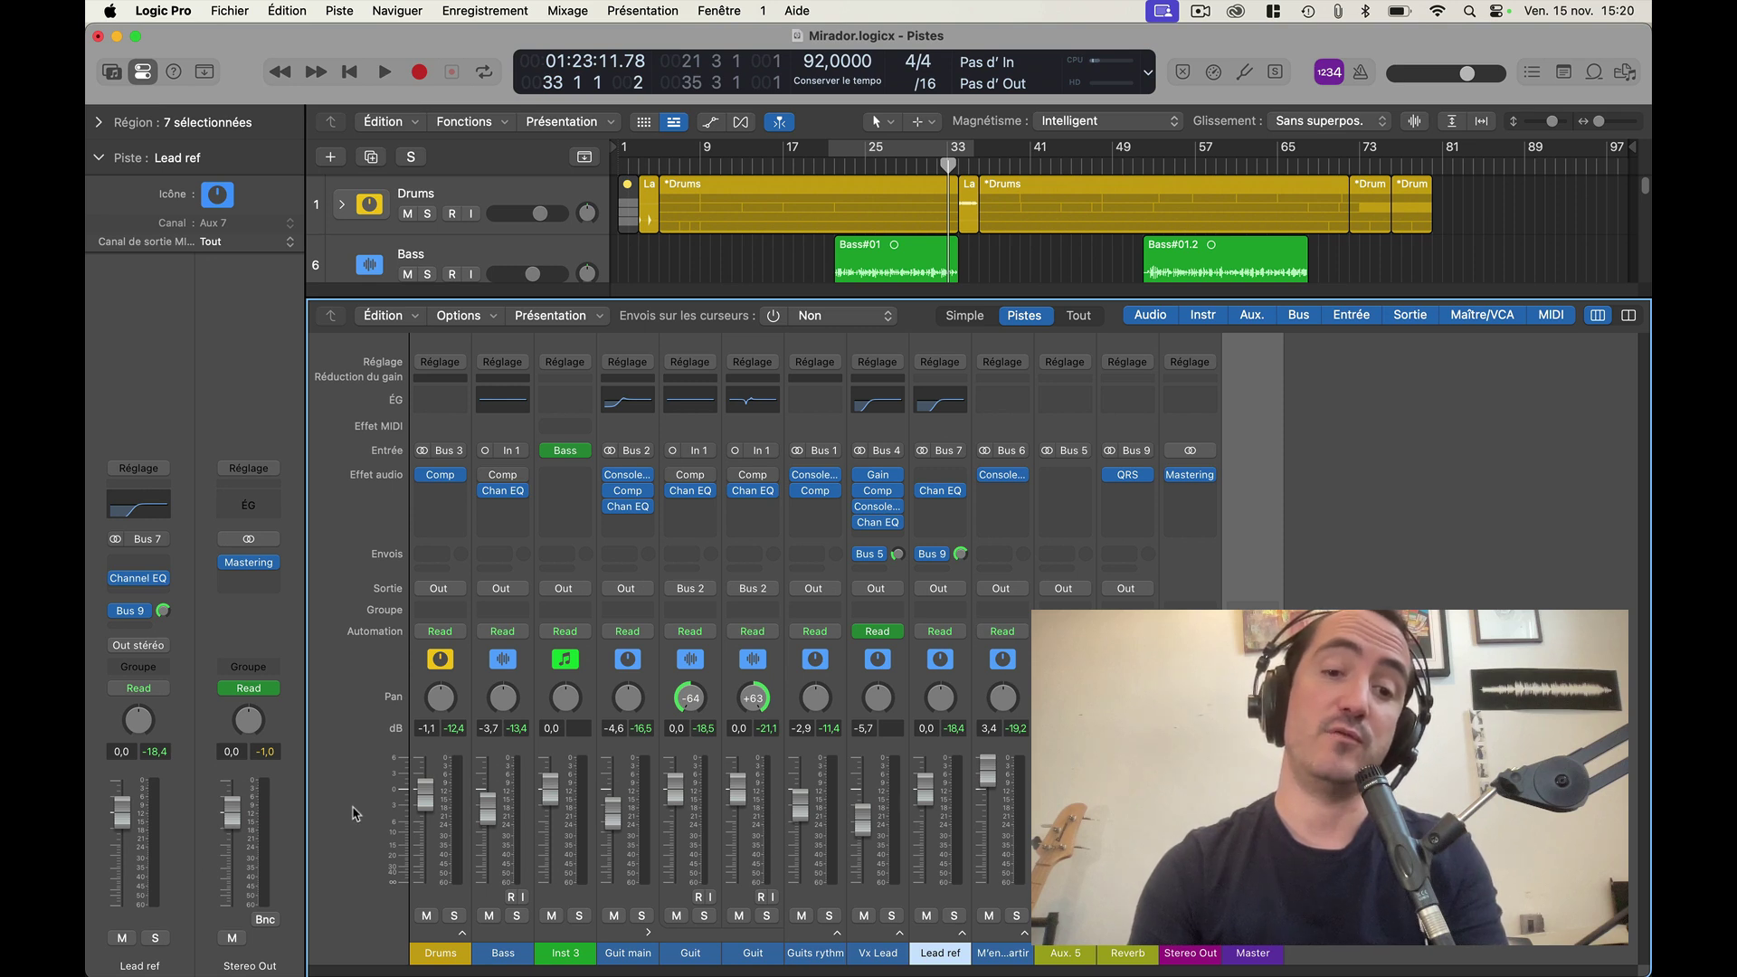
# Step: Move the Bass channel strip in the mixer between the second Guit strip and Guits rythm
pyautogui.click(609, 674)
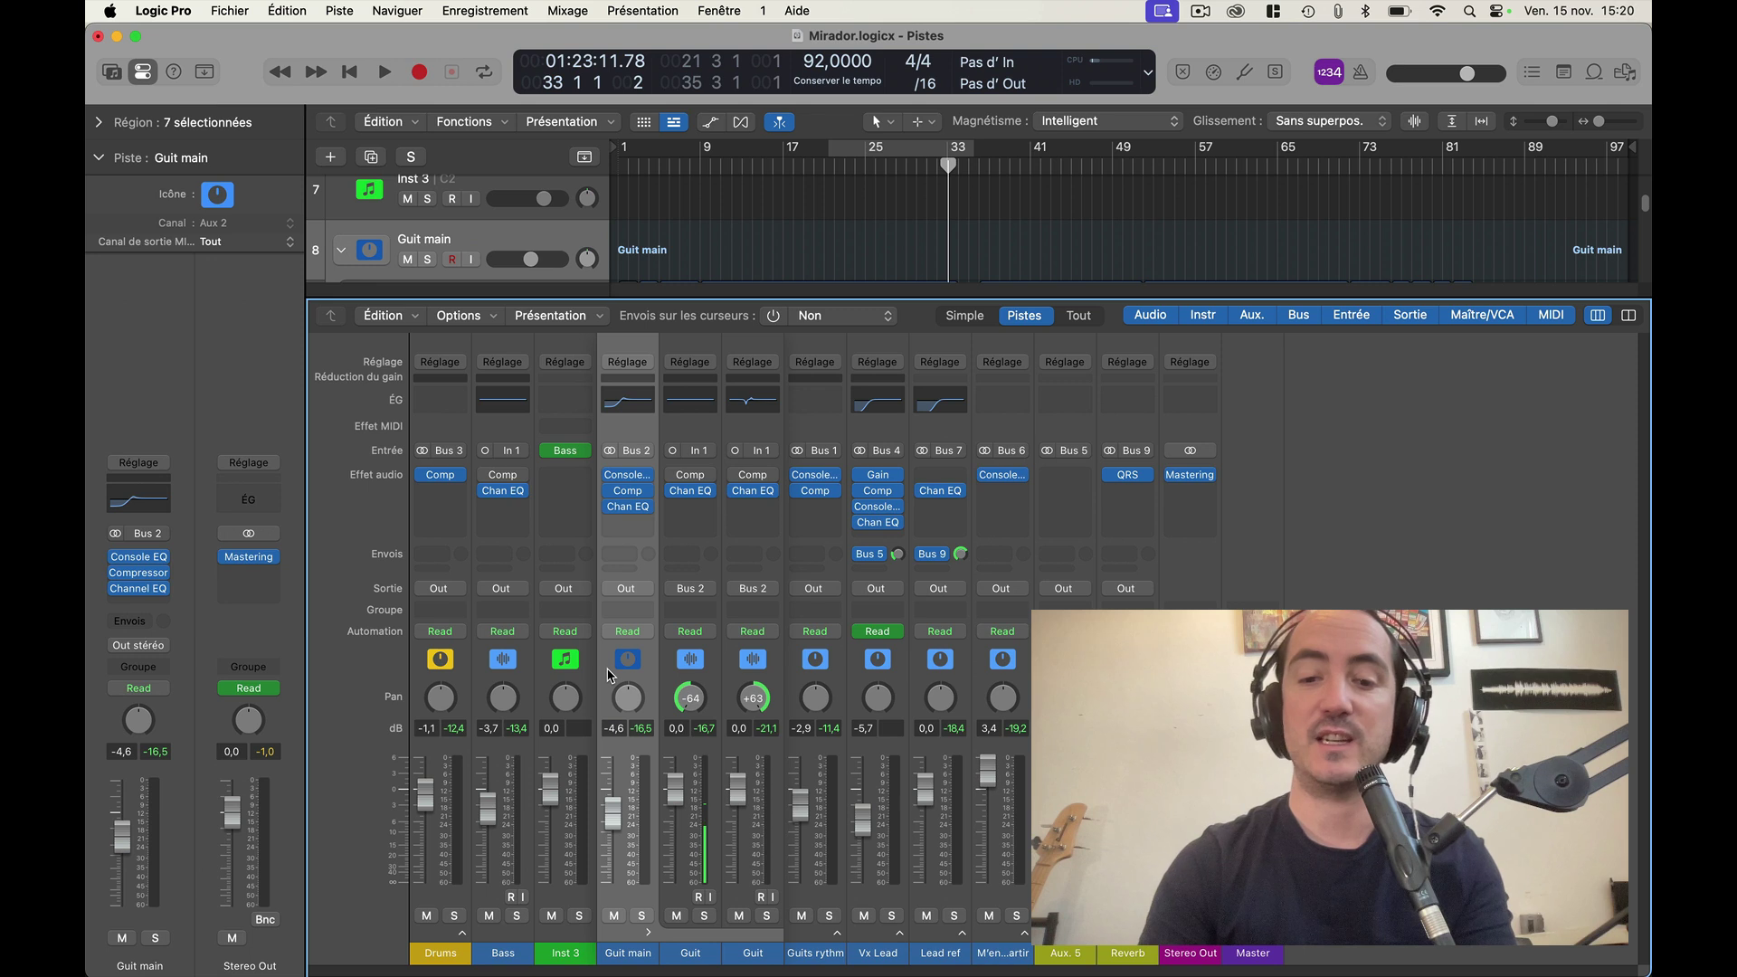
pyautogui.click(799, 683)
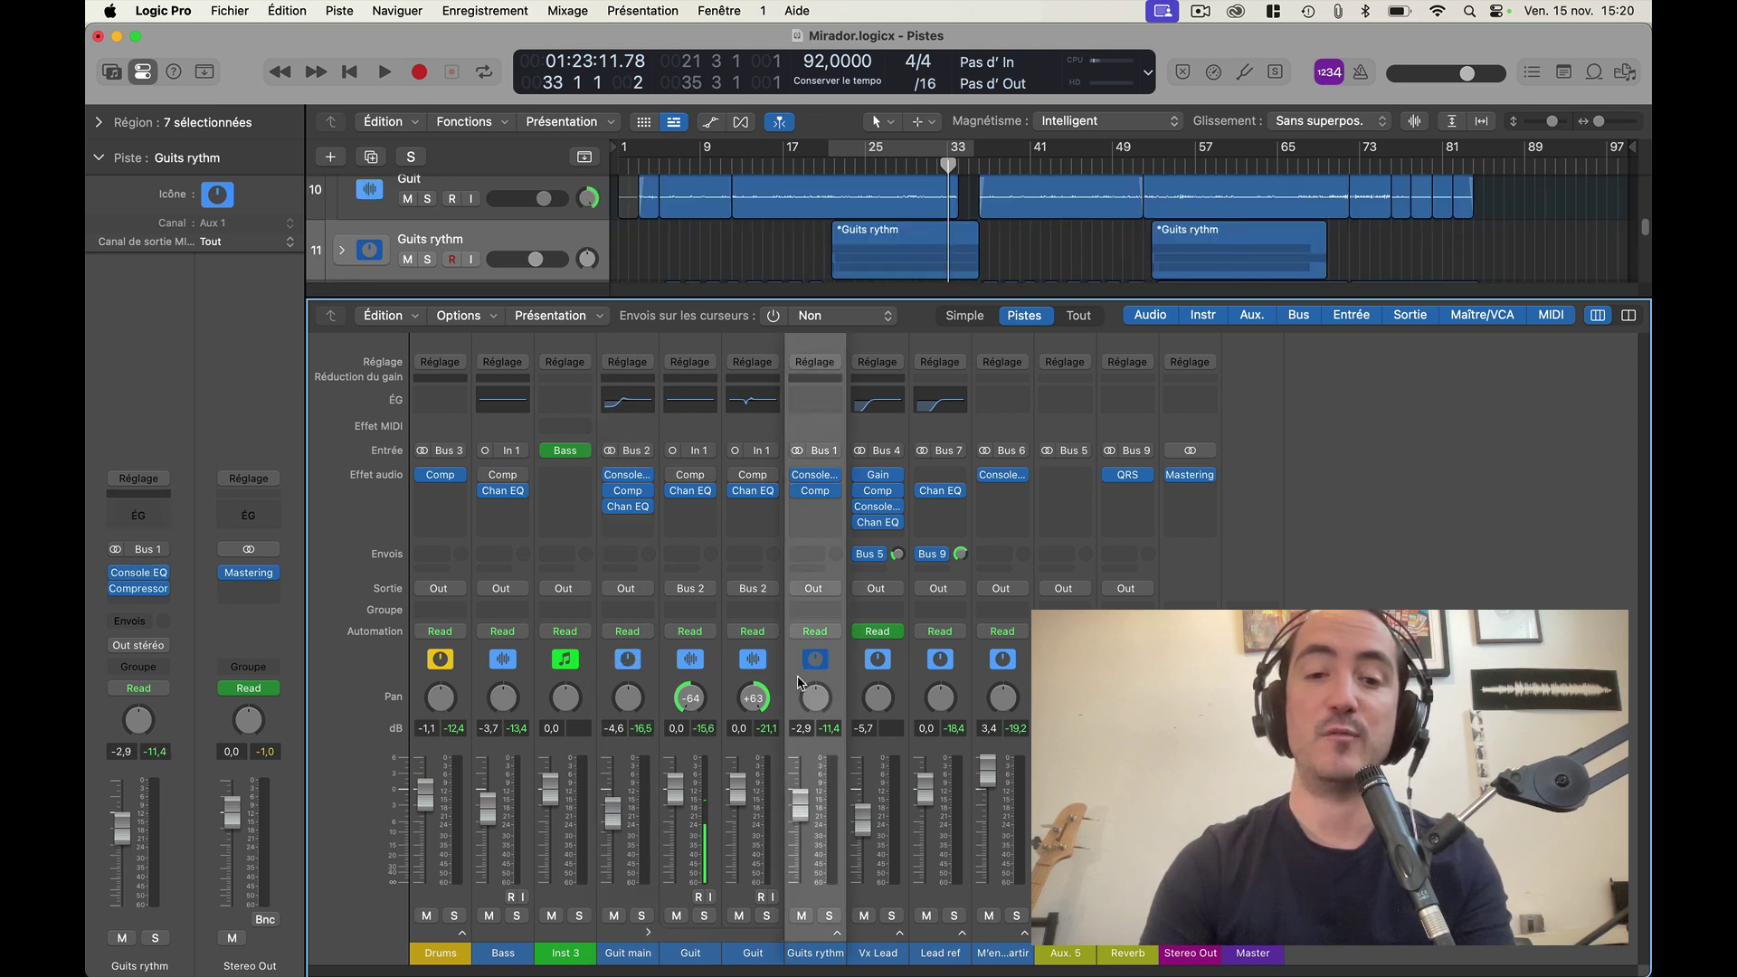
pyautogui.click(520, 680)
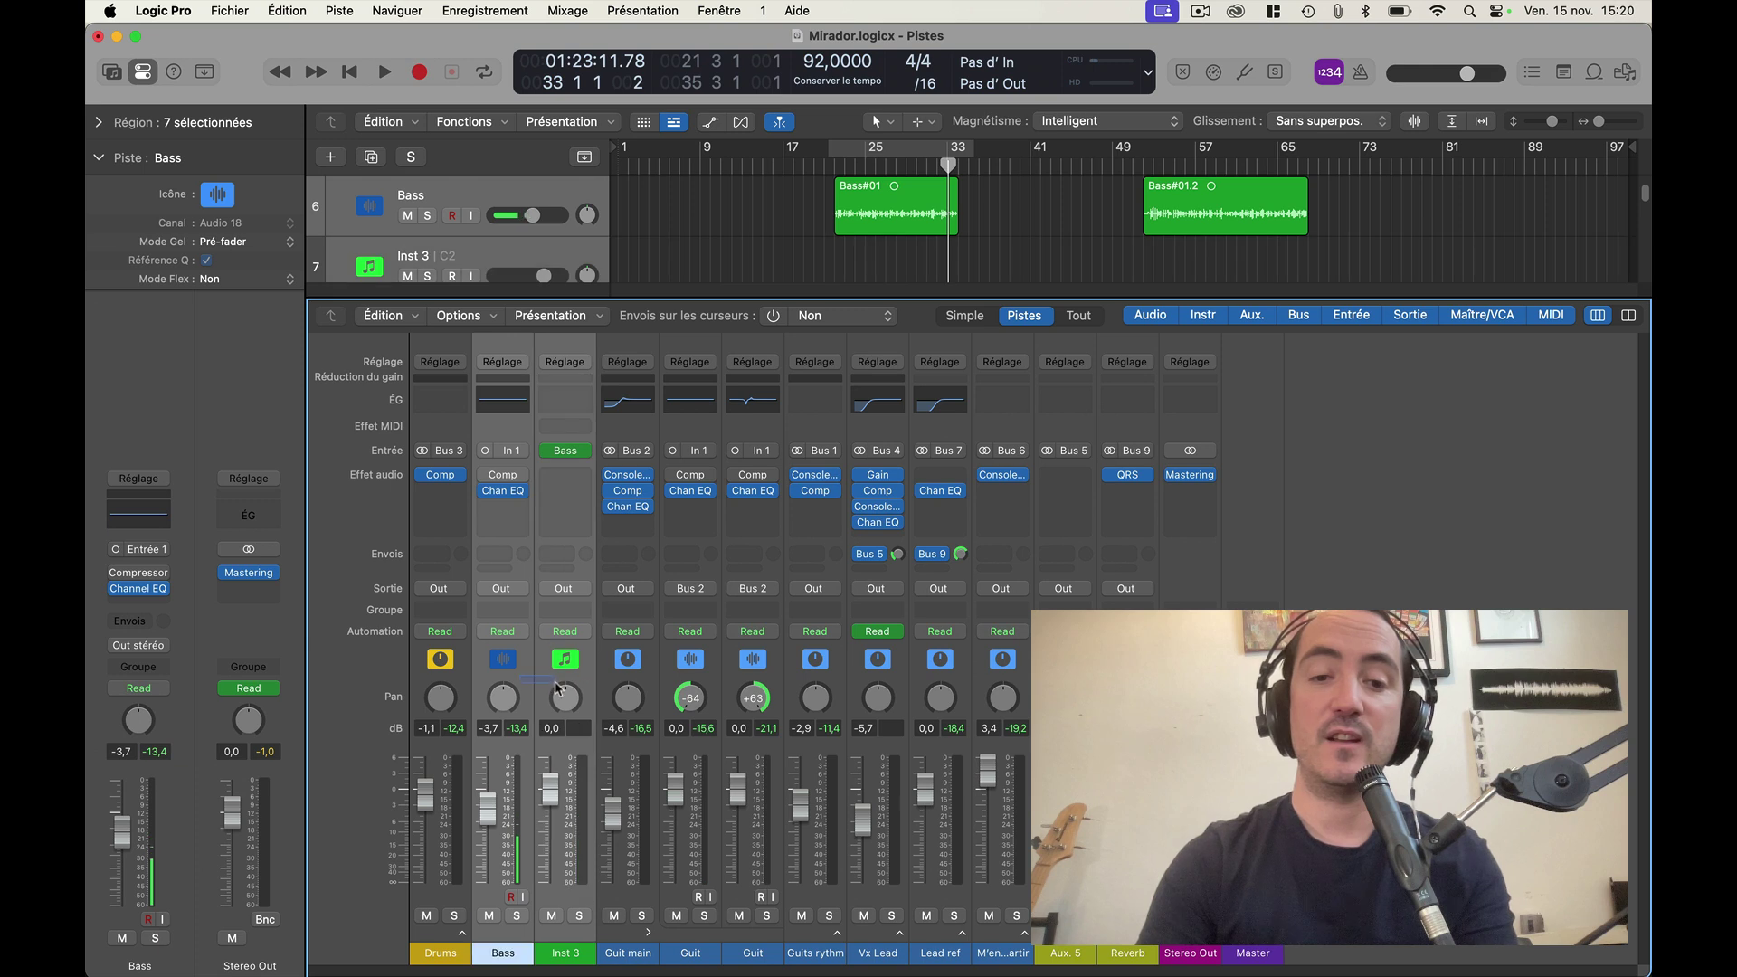
pyautogui.click(507, 672)
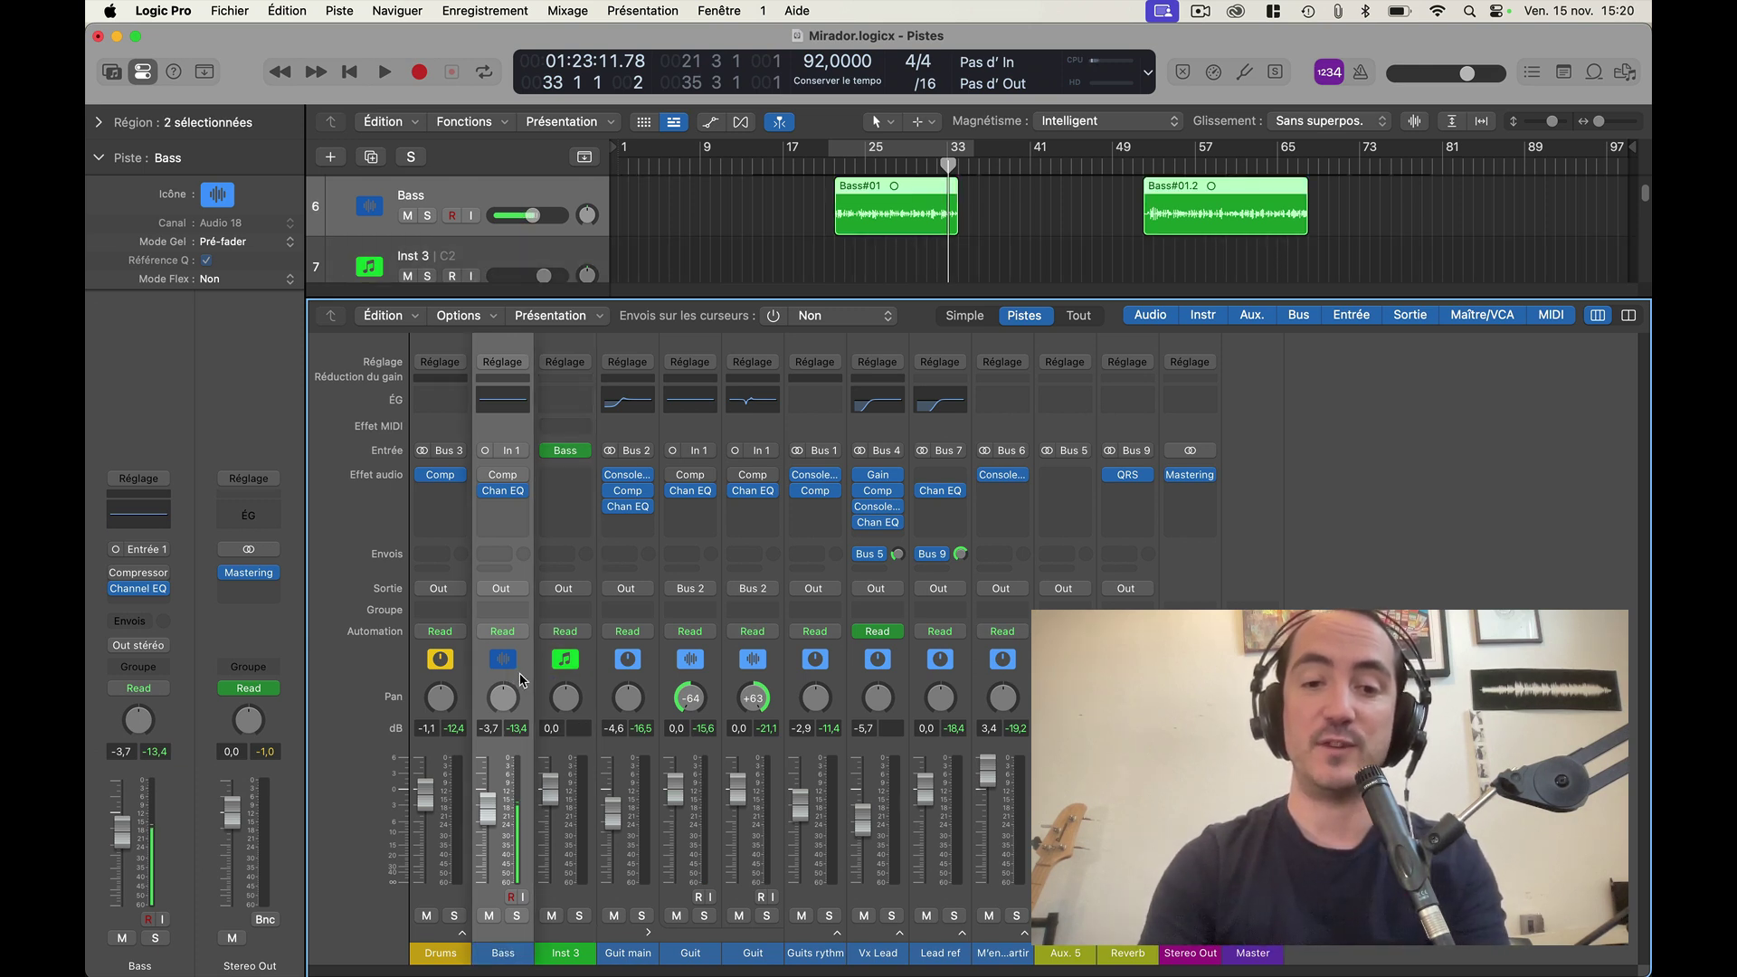
pyautogui.moveTo(521, 680); pyautogui.dragTo(789, 703)
pyautogui.moveTo(791, 703); pyautogui.dragTo(778, 692)
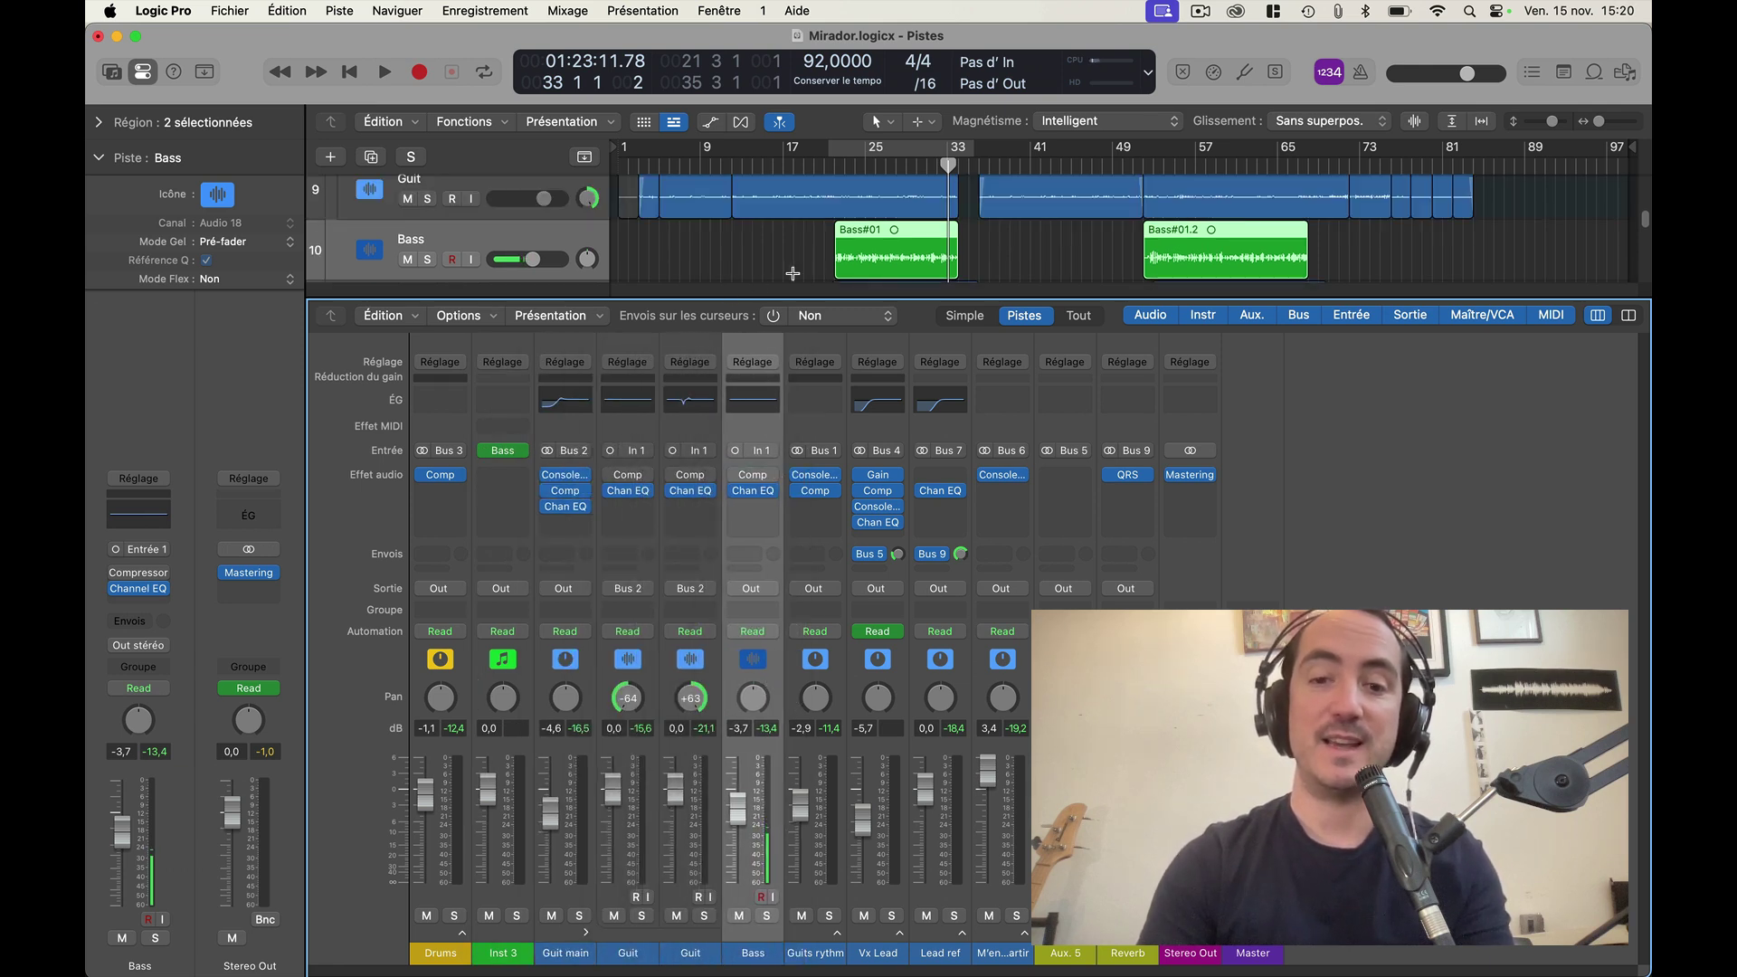
# Step: Reduce the mixer's height to reveal more tracks and move the Bass channel strip ahead of Drums
pyautogui.moveTo(794, 302); pyautogui.dragTo(774, 595)
pyautogui.moveTo(774, 663); pyautogui.dragTo(441, 662)
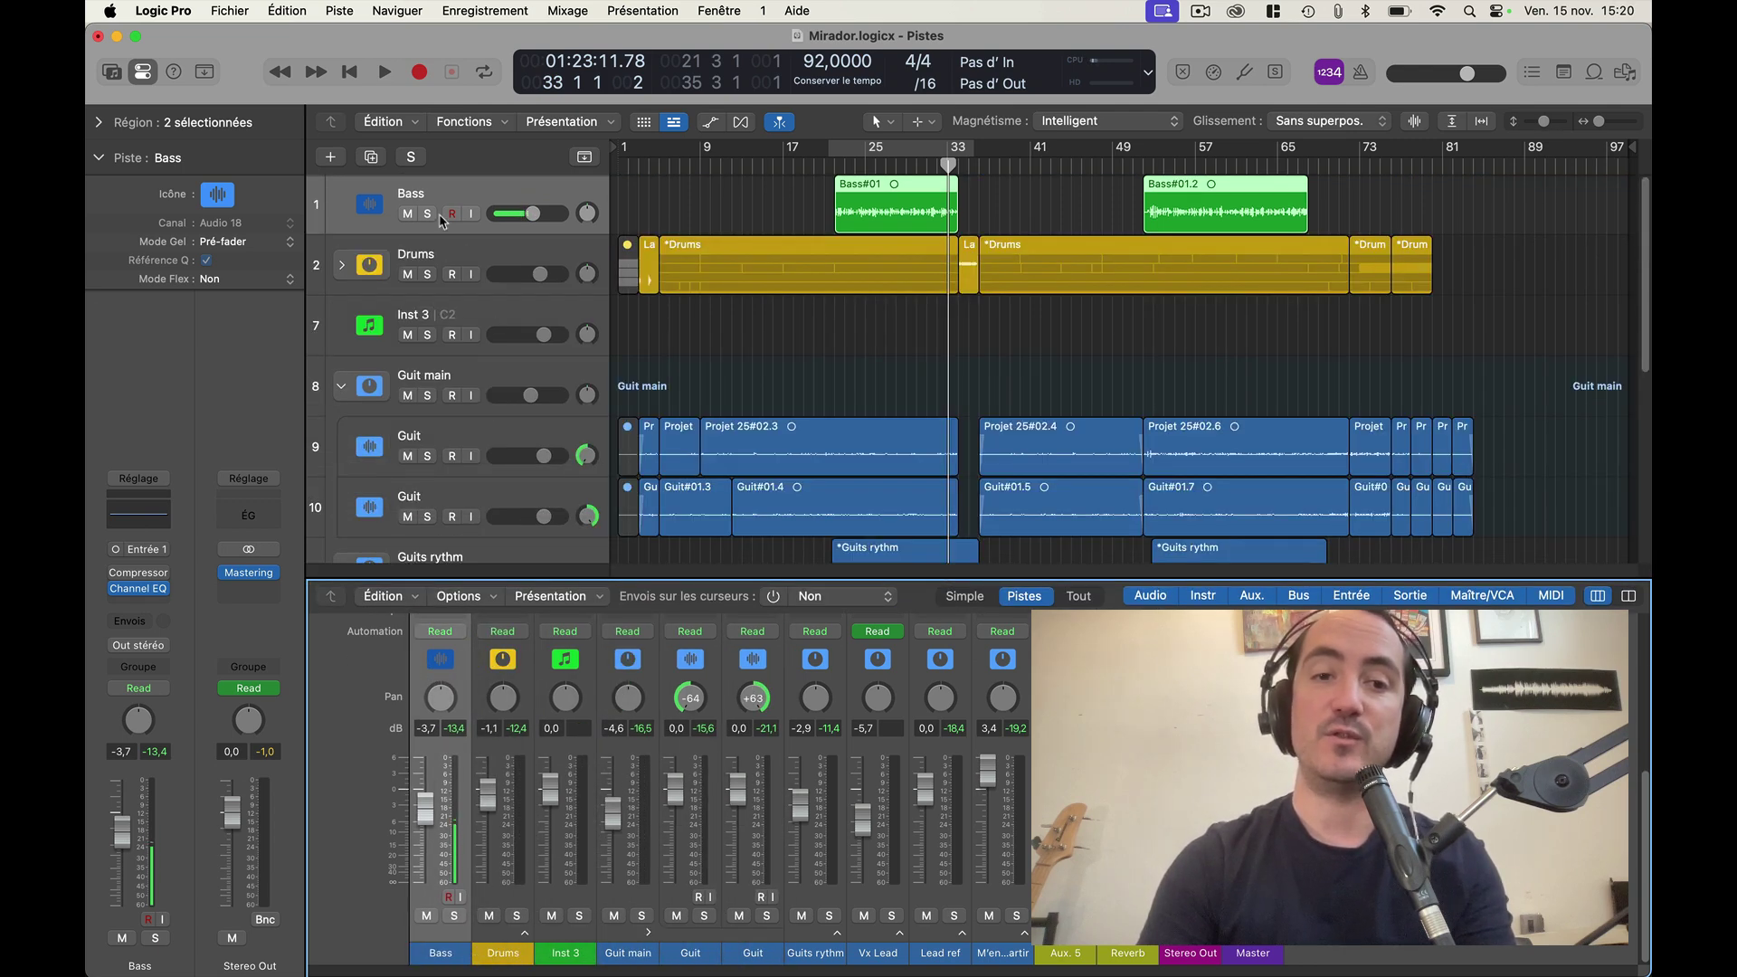
pyautogui.scroll(1, 426, 253)
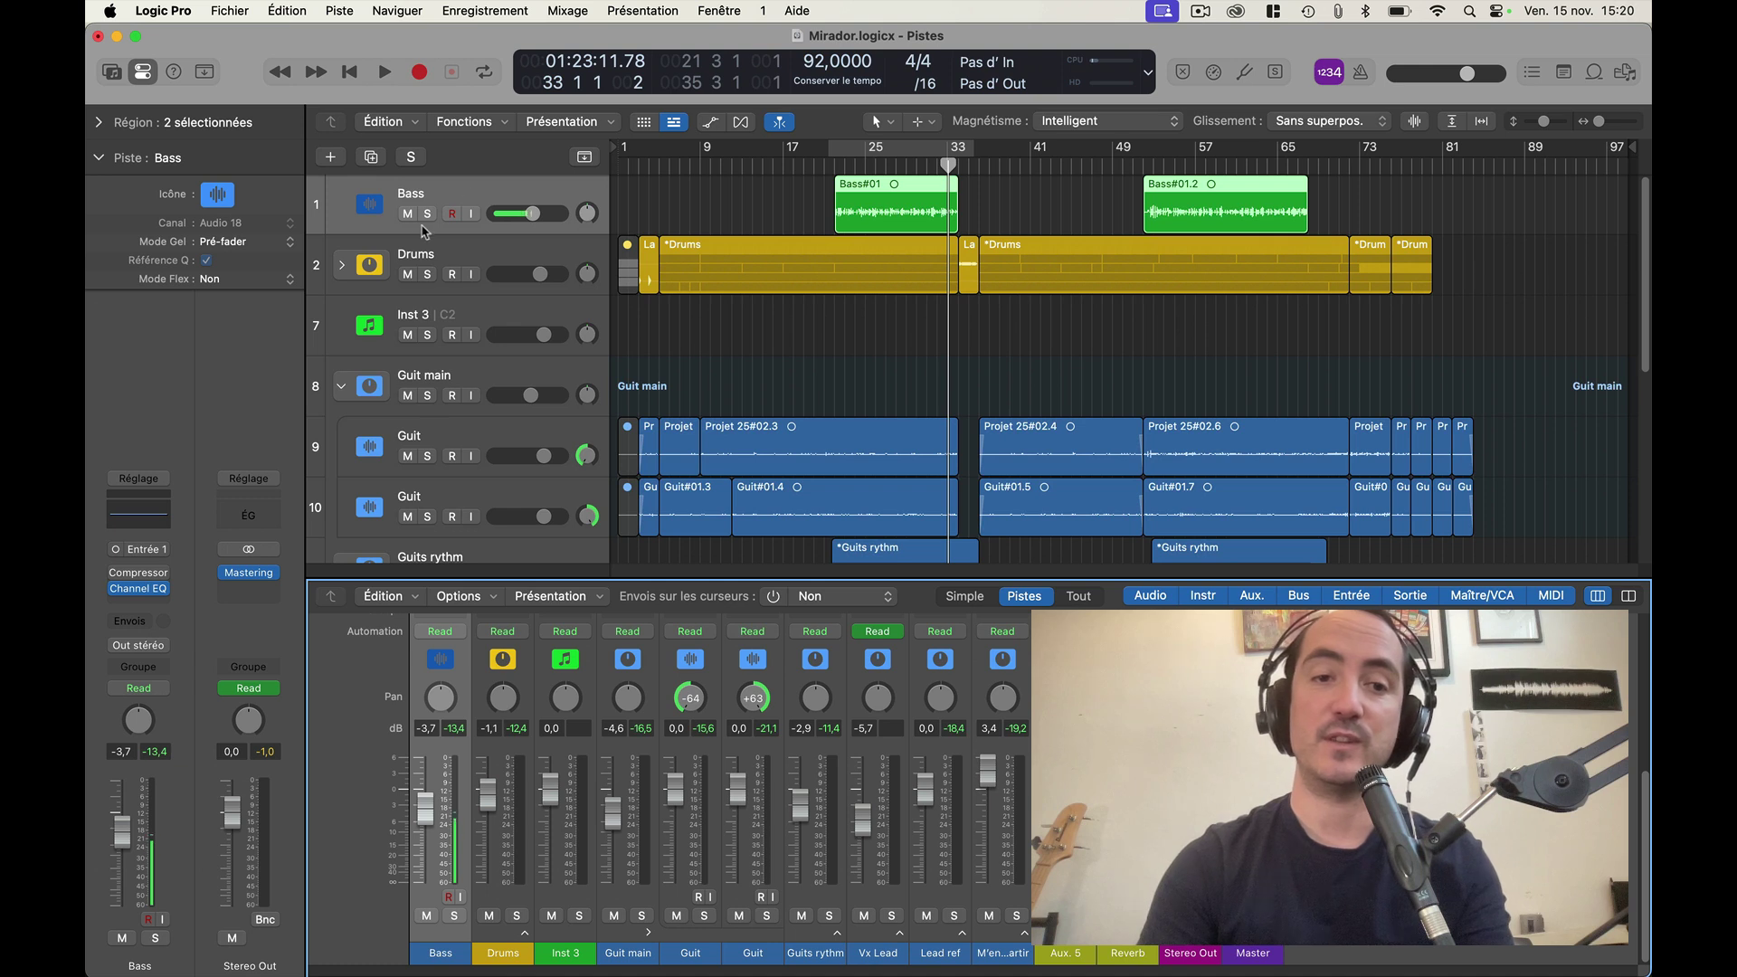
# Step: Move the Bass track below Inst 3 in the track list and collapse the Guit main stack
pyautogui.click(318, 204)
pyautogui.moveTo(318, 204); pyautogui.dragTo(327, 318)
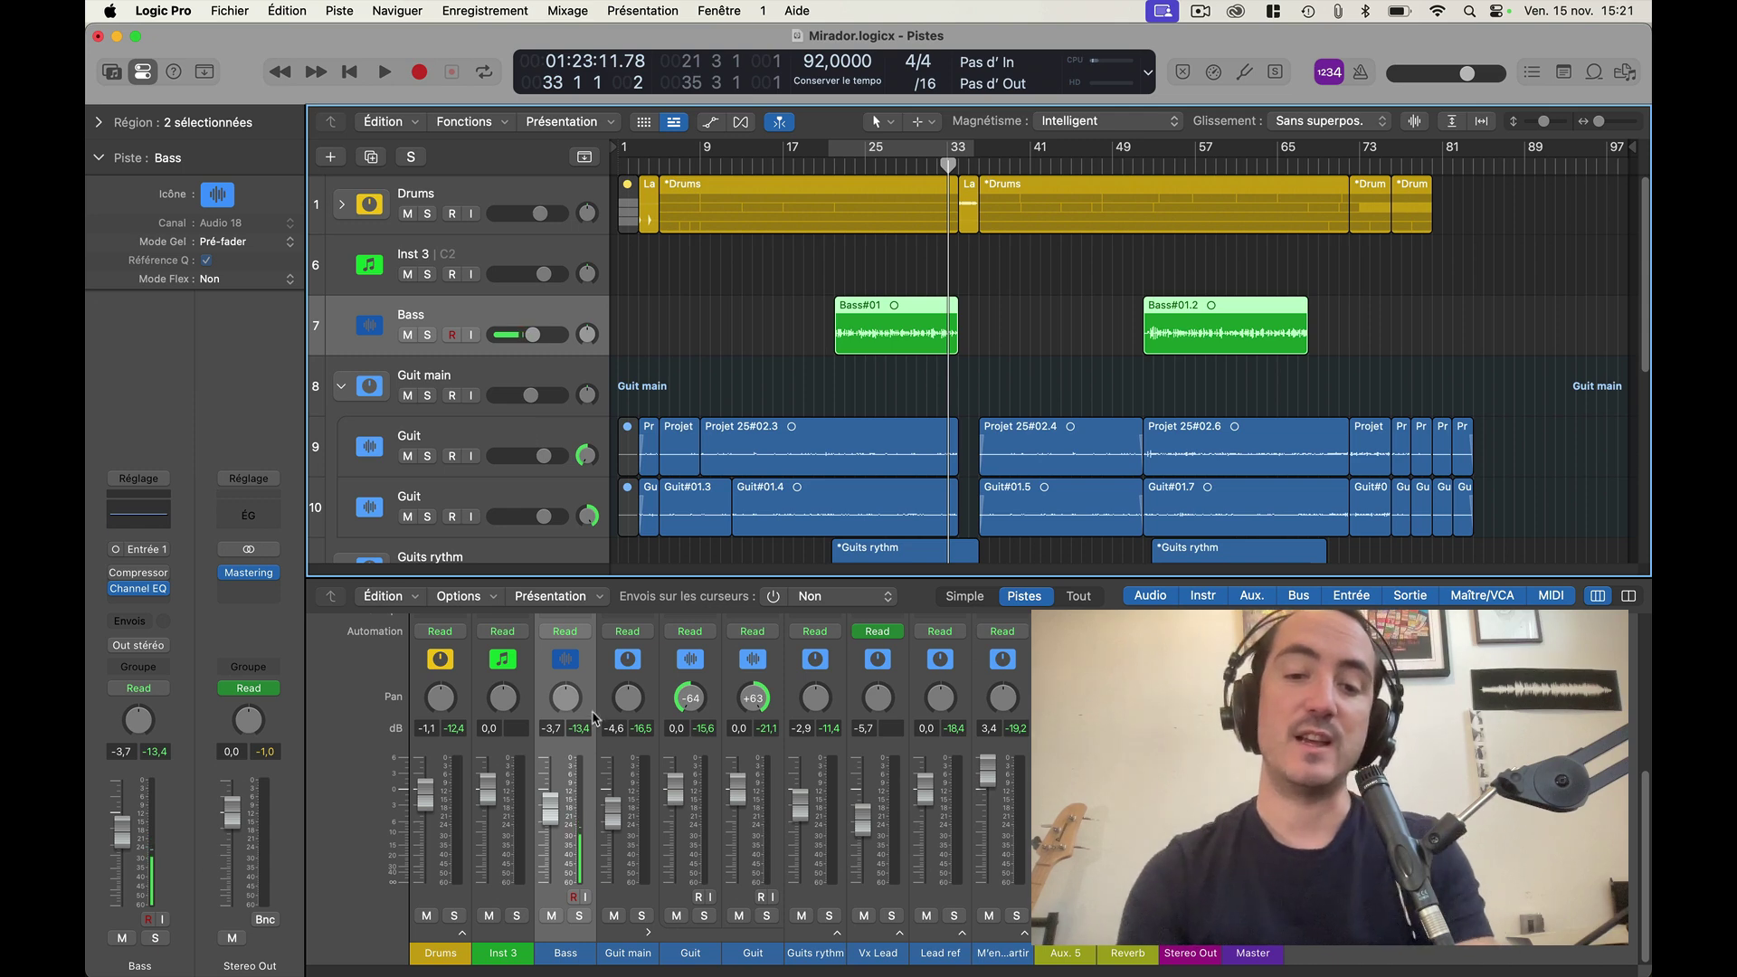
pyautogui.click(647, 933)
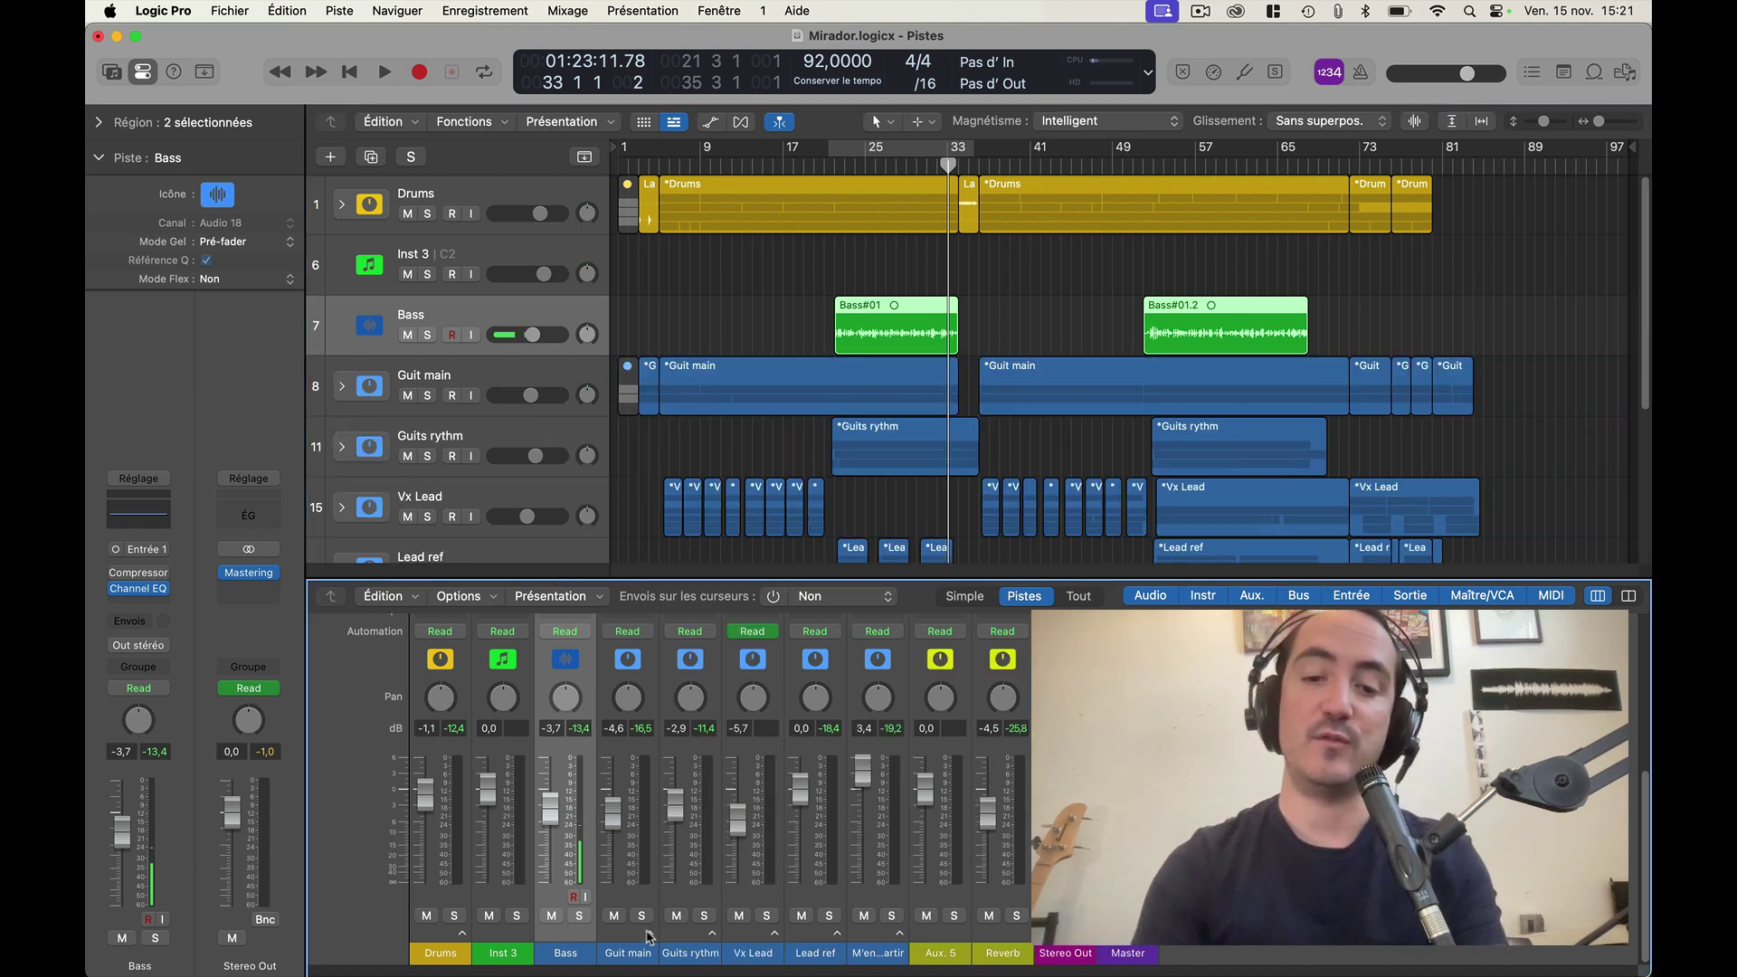
pyautogui.click(712, 932)
pyautogui.click(712, 933)
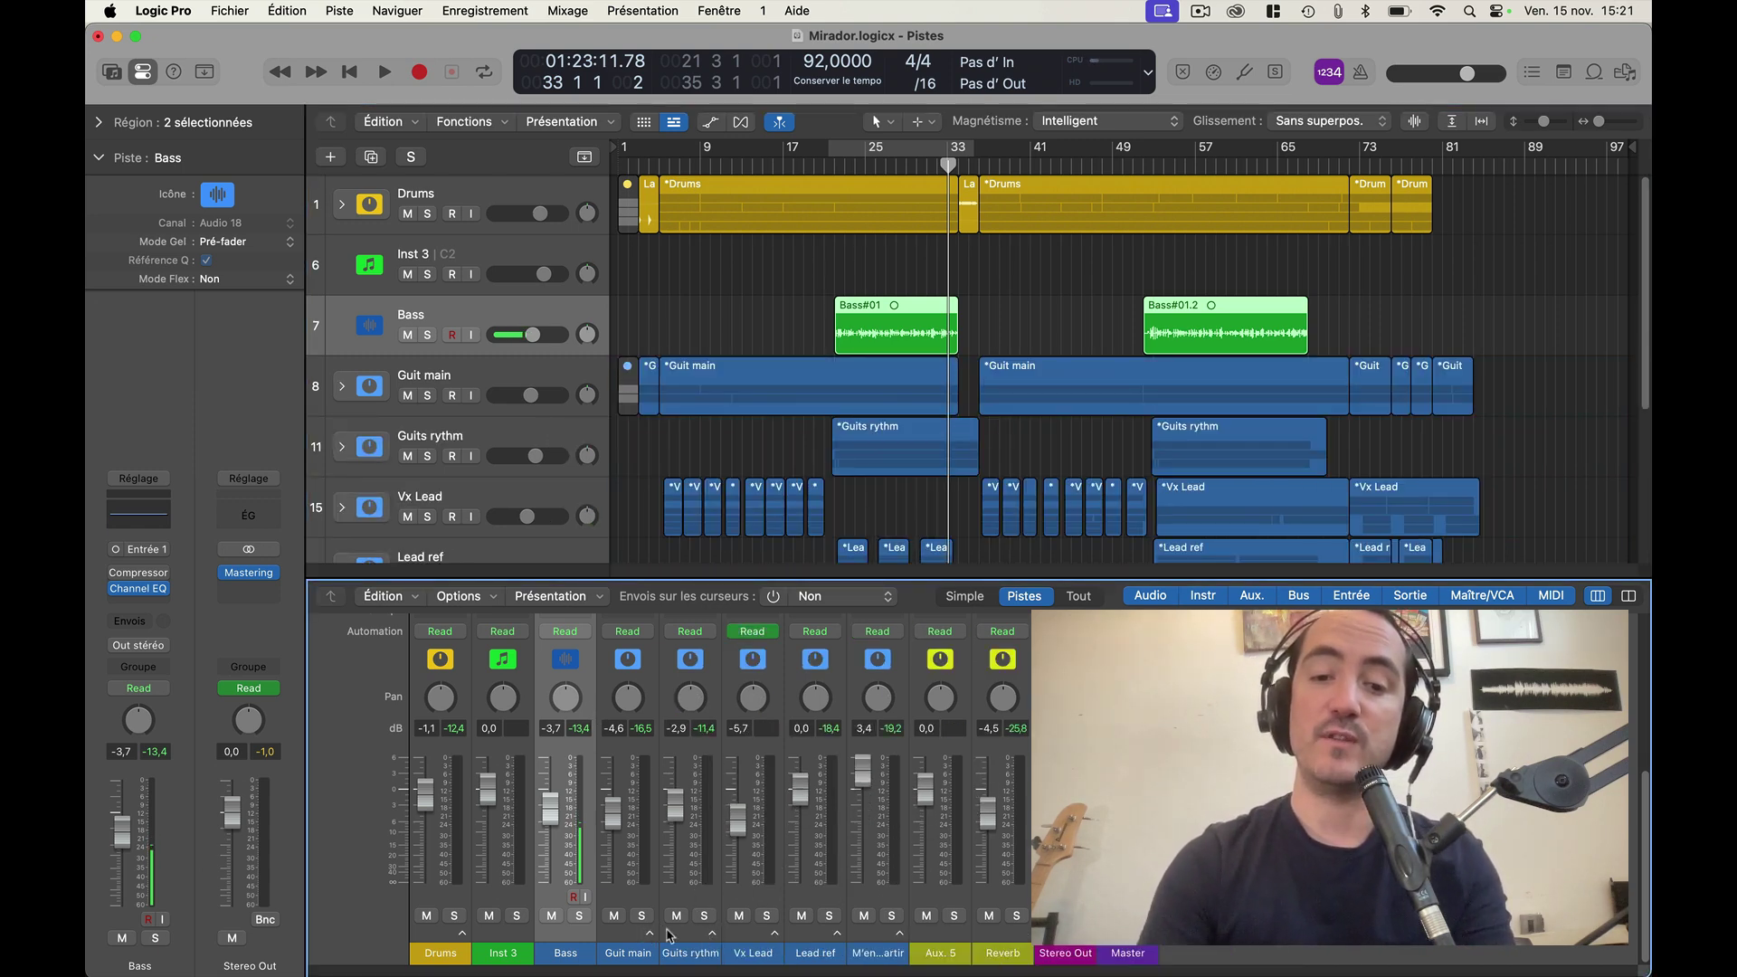
# Step: Select the adjacent Guit main, Guits rythm and Vx Lead channel strips together in the mixer
pyautogui.click(644, 893)
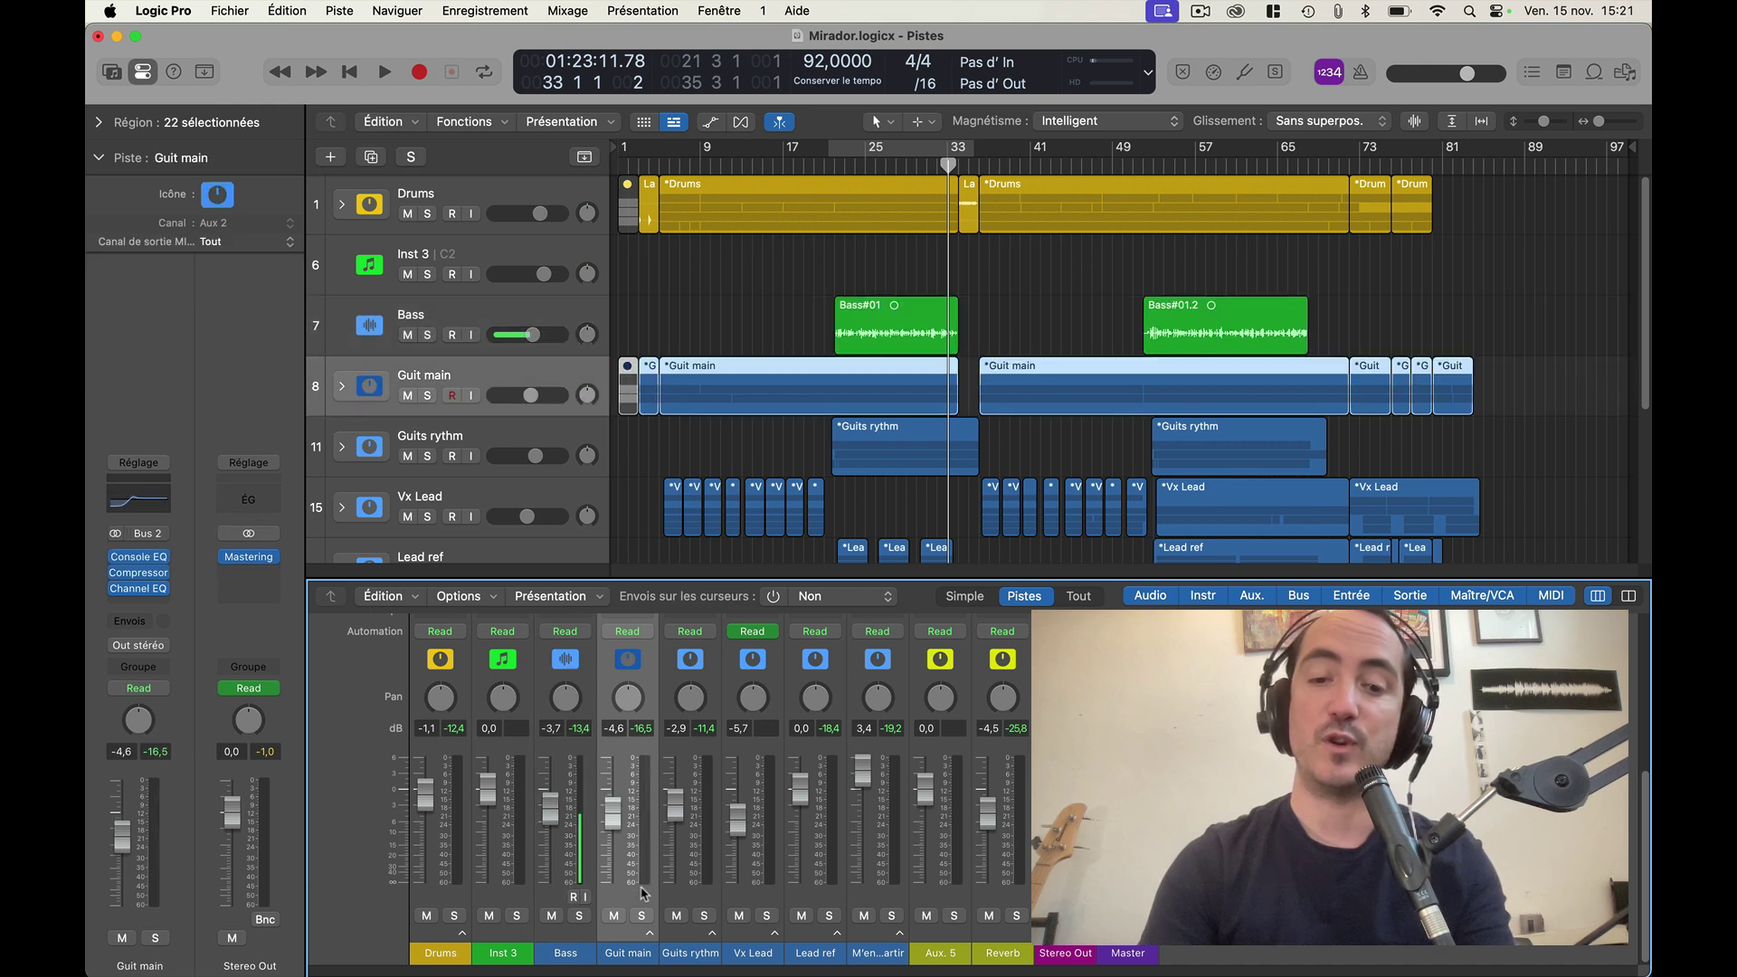
pyautogui.keyDown('shift'); pyautogui.click(697, 899); pyautogui.keyUp('shift')
pyautogui.keyDown('shift'); pyautogui.click(751, 901); pyautogui.keyUp('shift')
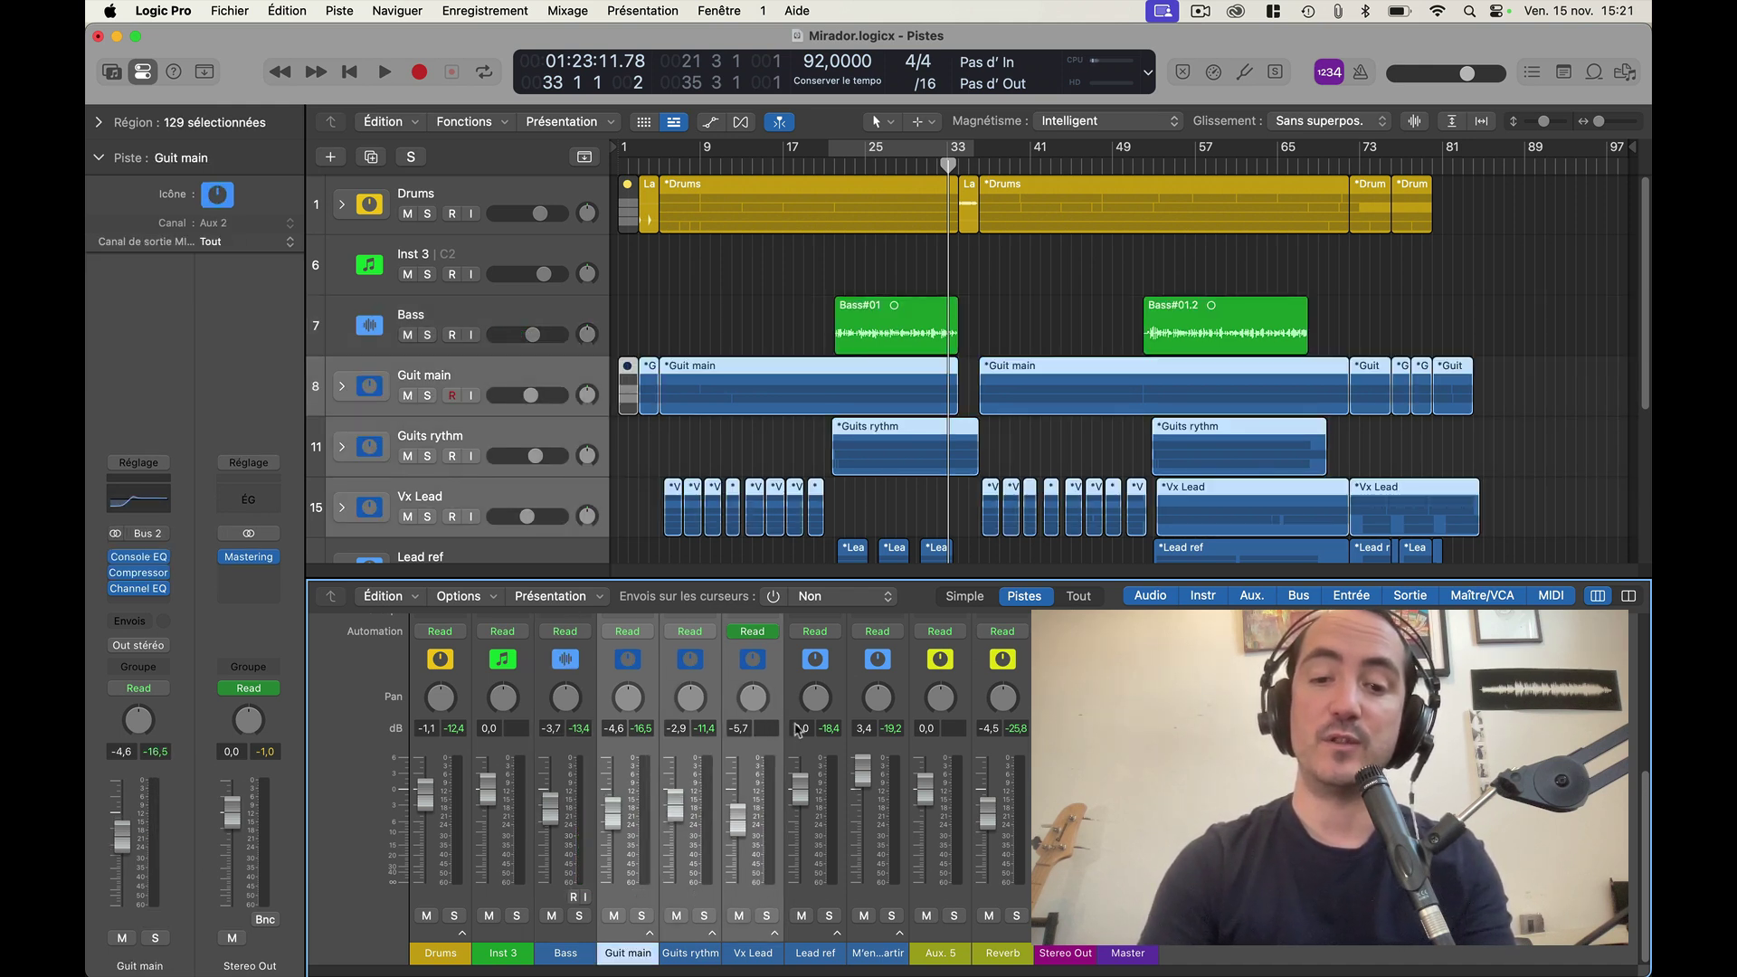
# Step: Select the non-adjacent Guits rythm, Bass and Drums channel strips and try moving them as a group after Inst 3
pyautogui.click(699, 890)
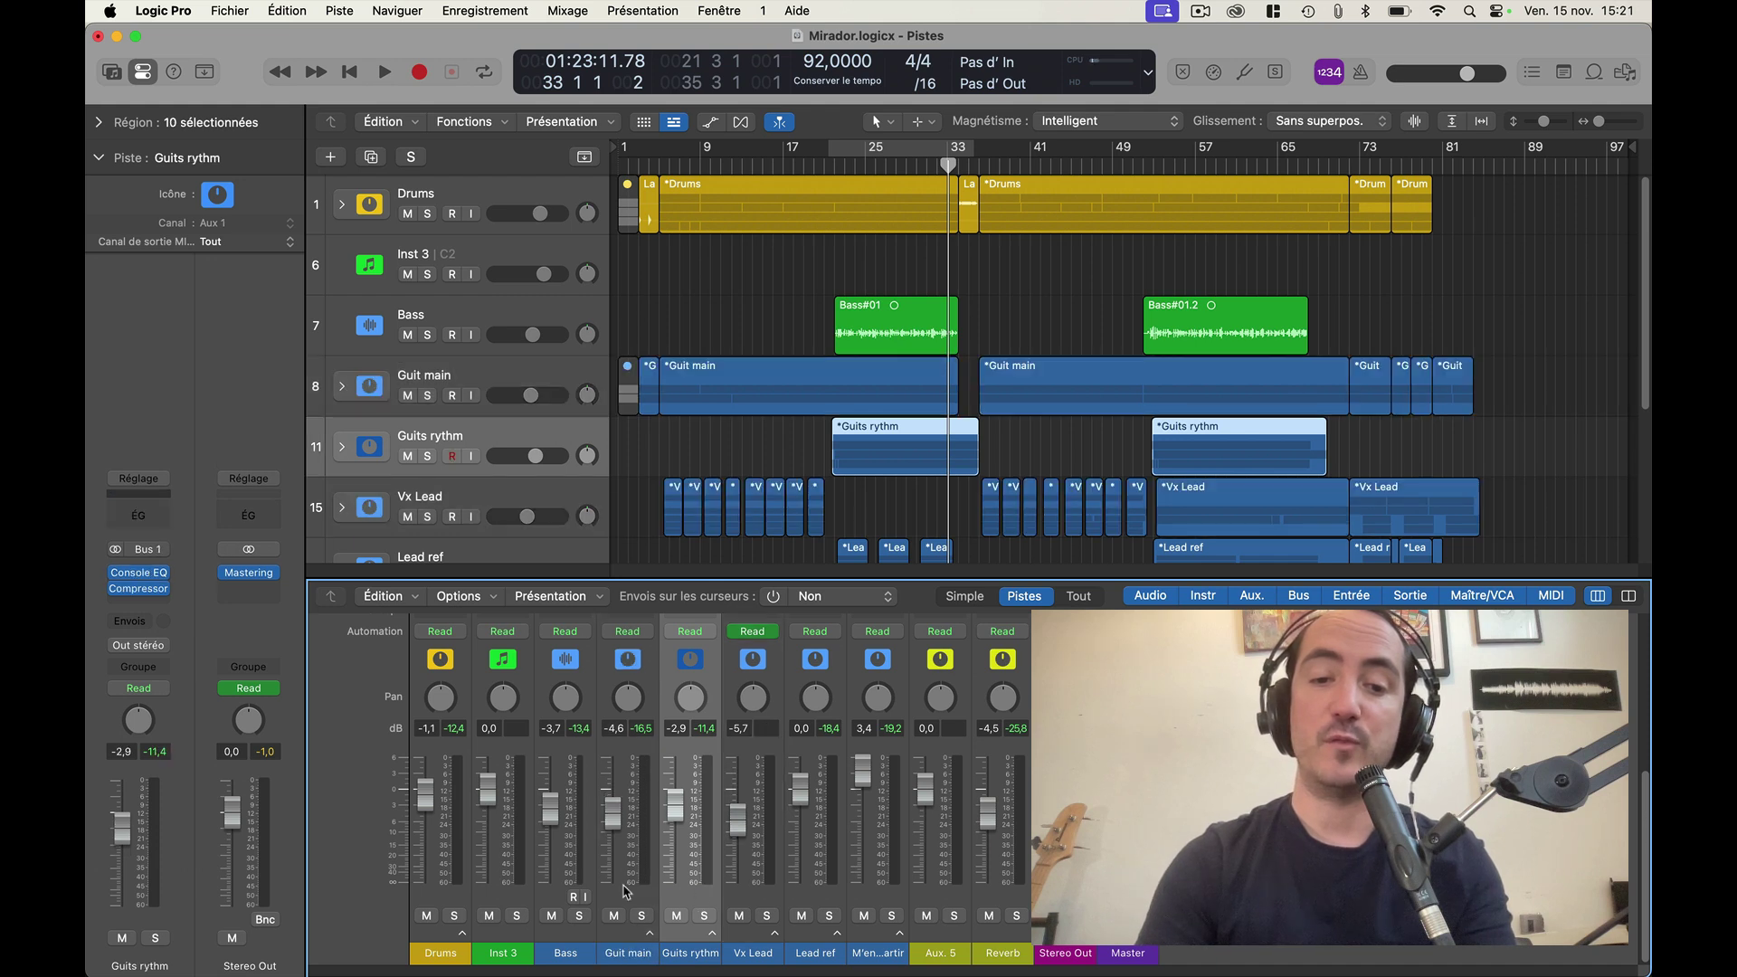
pyautogui.keyDown('shift'); pyautogui.click(544, 890); pyautogui.keyUp('shift')
pyautogui.keyDown('shift'); pyautogui.click(448, 897); pyautogui.keyUp('shift')
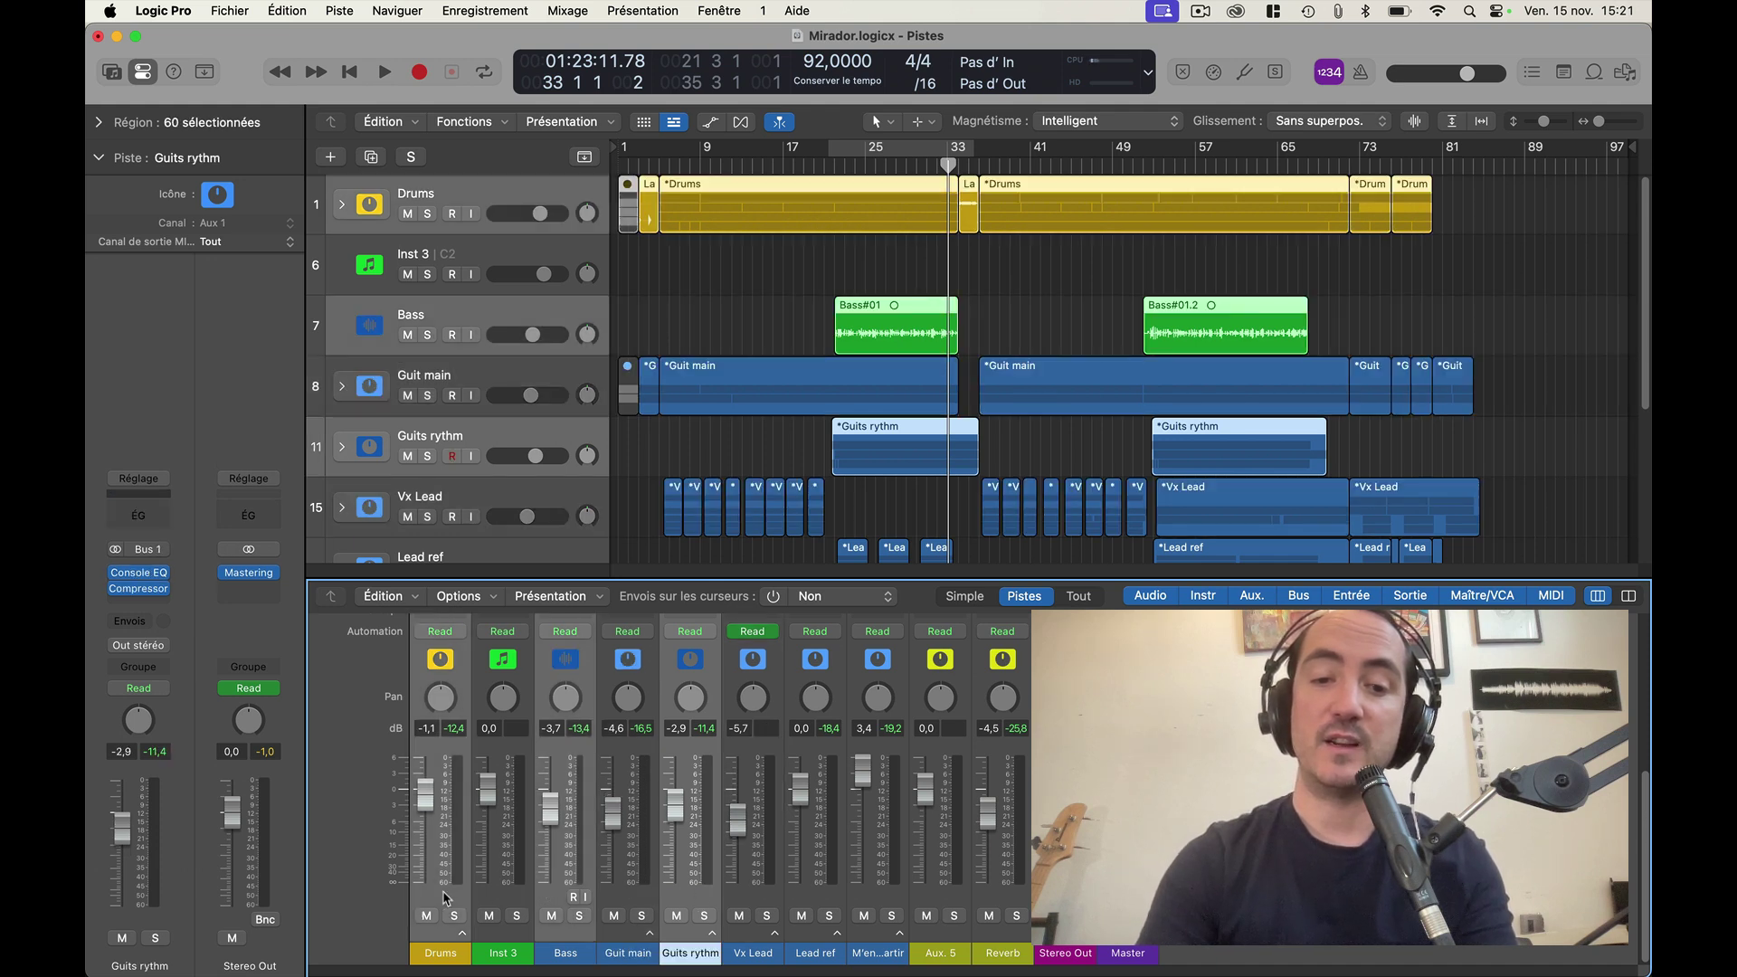
pyautogui.moveTo(594, 689); pyautogui.dragTo(591, 688)
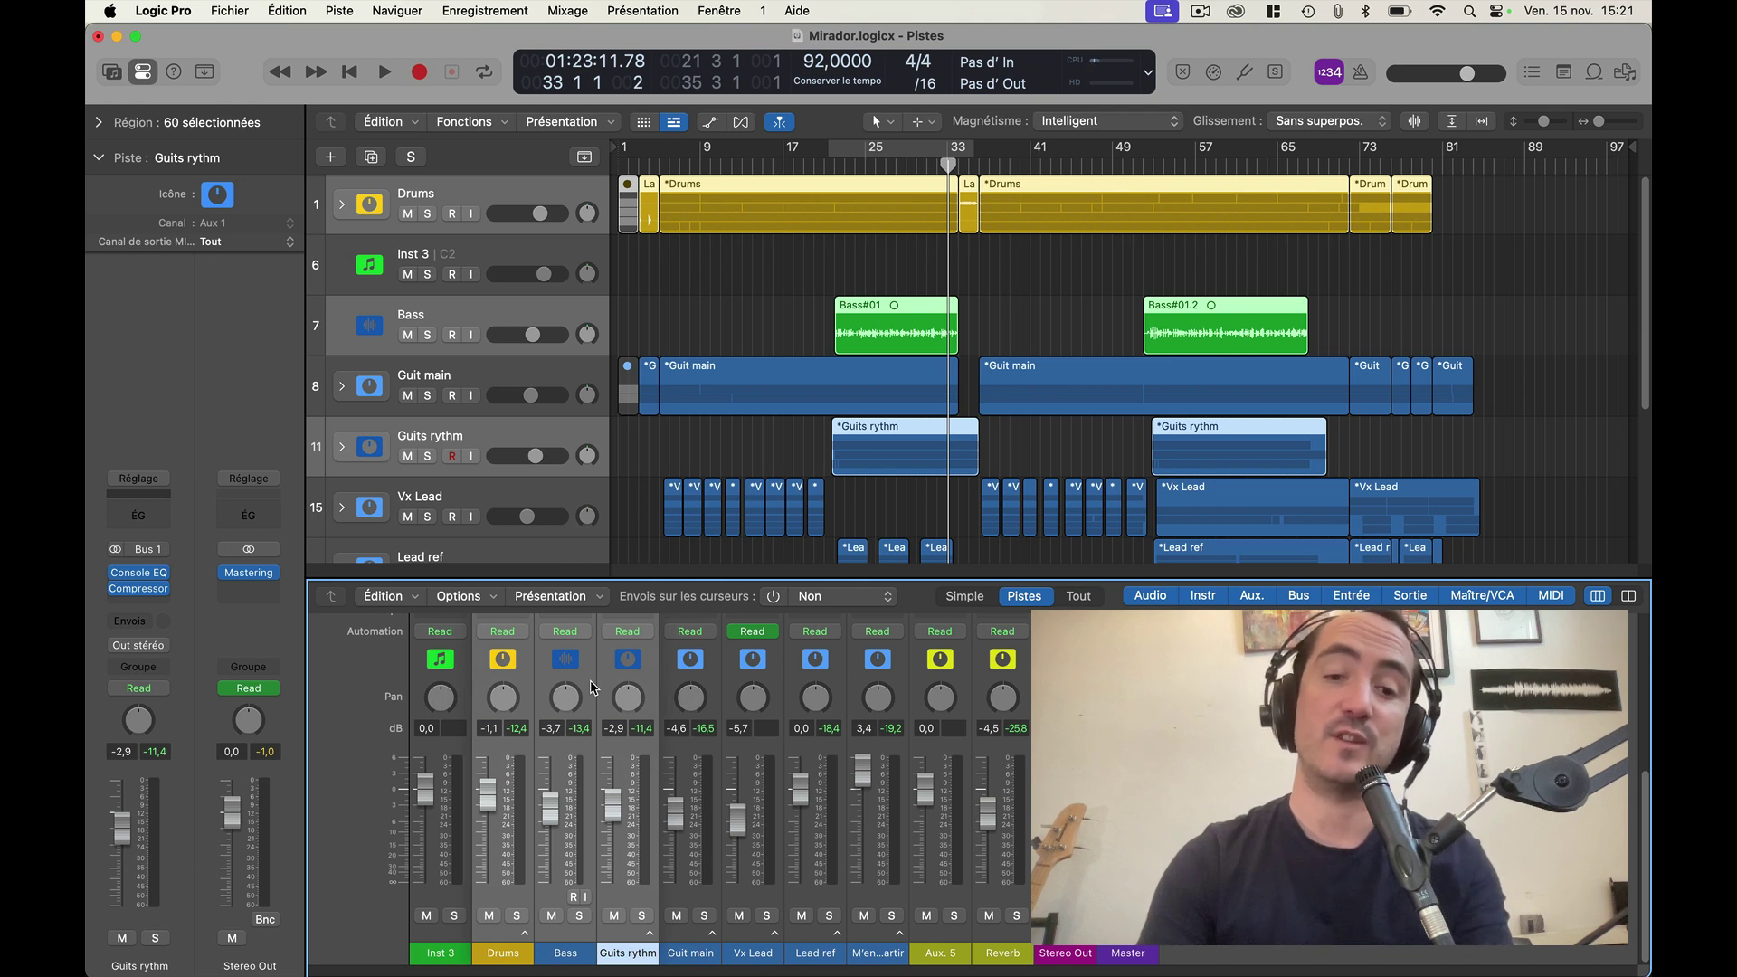
pyautogui.moveTo(592, 688)
pyautogui.mouseDown()
pyautogui.moveTo(522, 677)
pyautogui.moveTo(589, 677)
pyautogui.mouseUp()
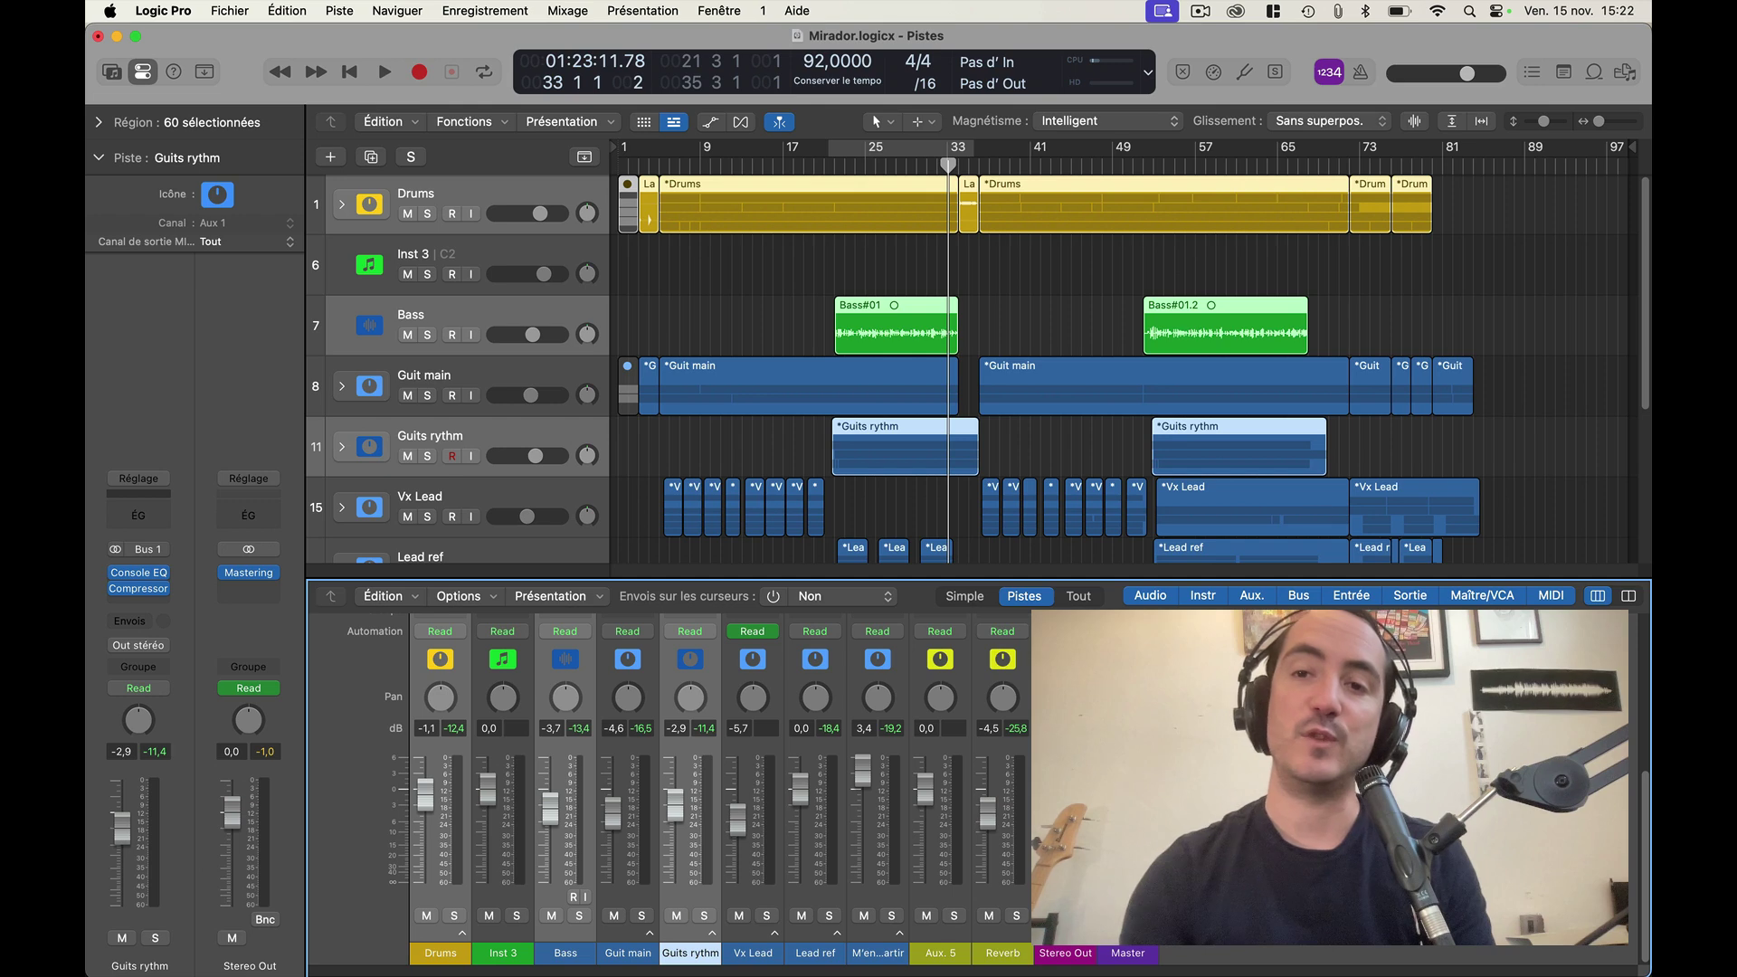
# Step: Customize the control bar display to show the sample rate and buffer size (Fréquence d'échantillonnage/Taille de tampon)
pyautogui.rightClick(1164, 95)
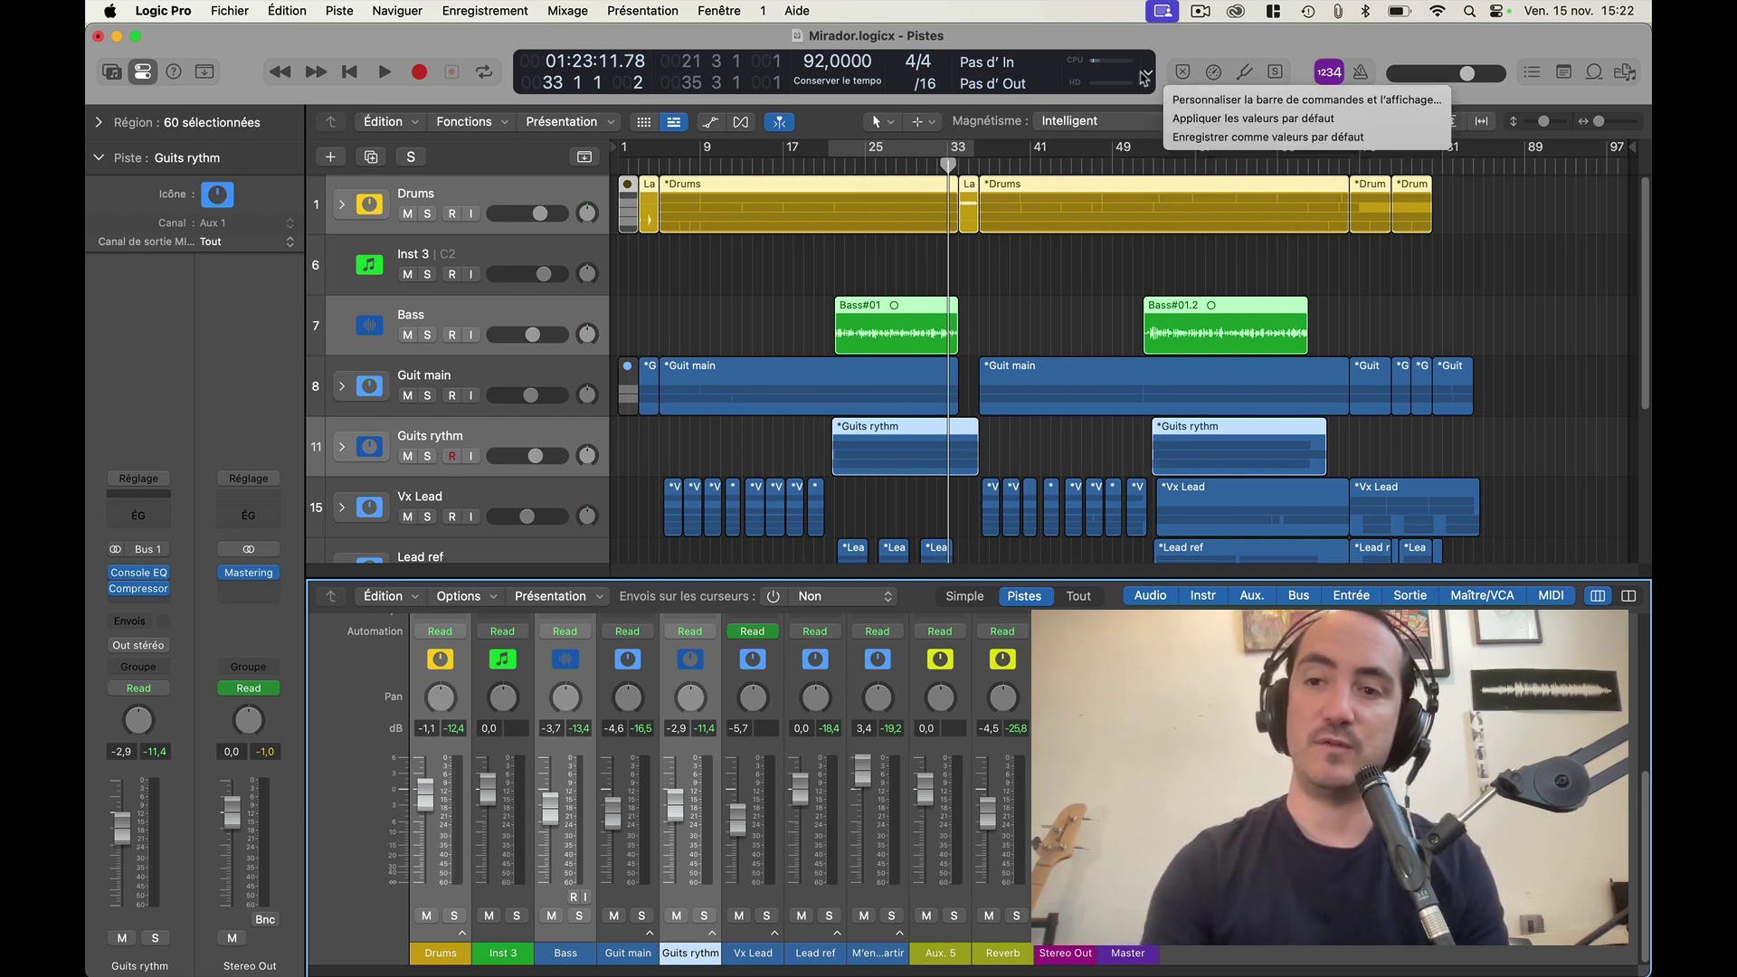
pyautogui.click(1220, 101)
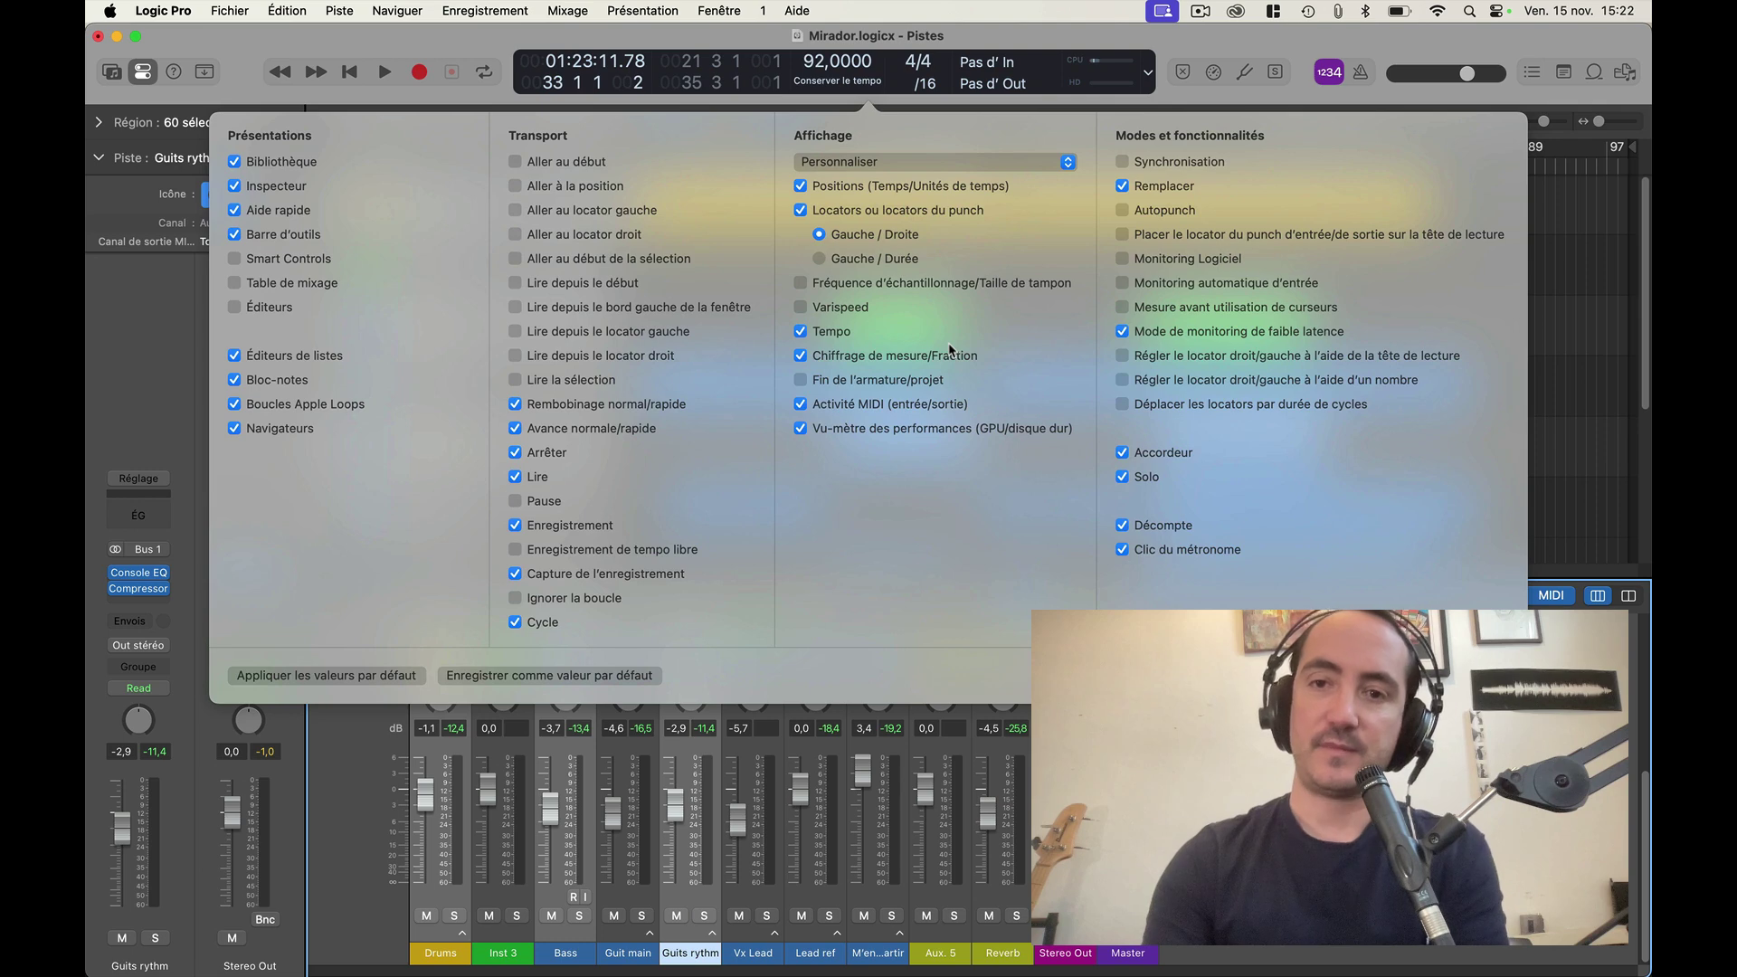
pyautogui.click(923, 284)
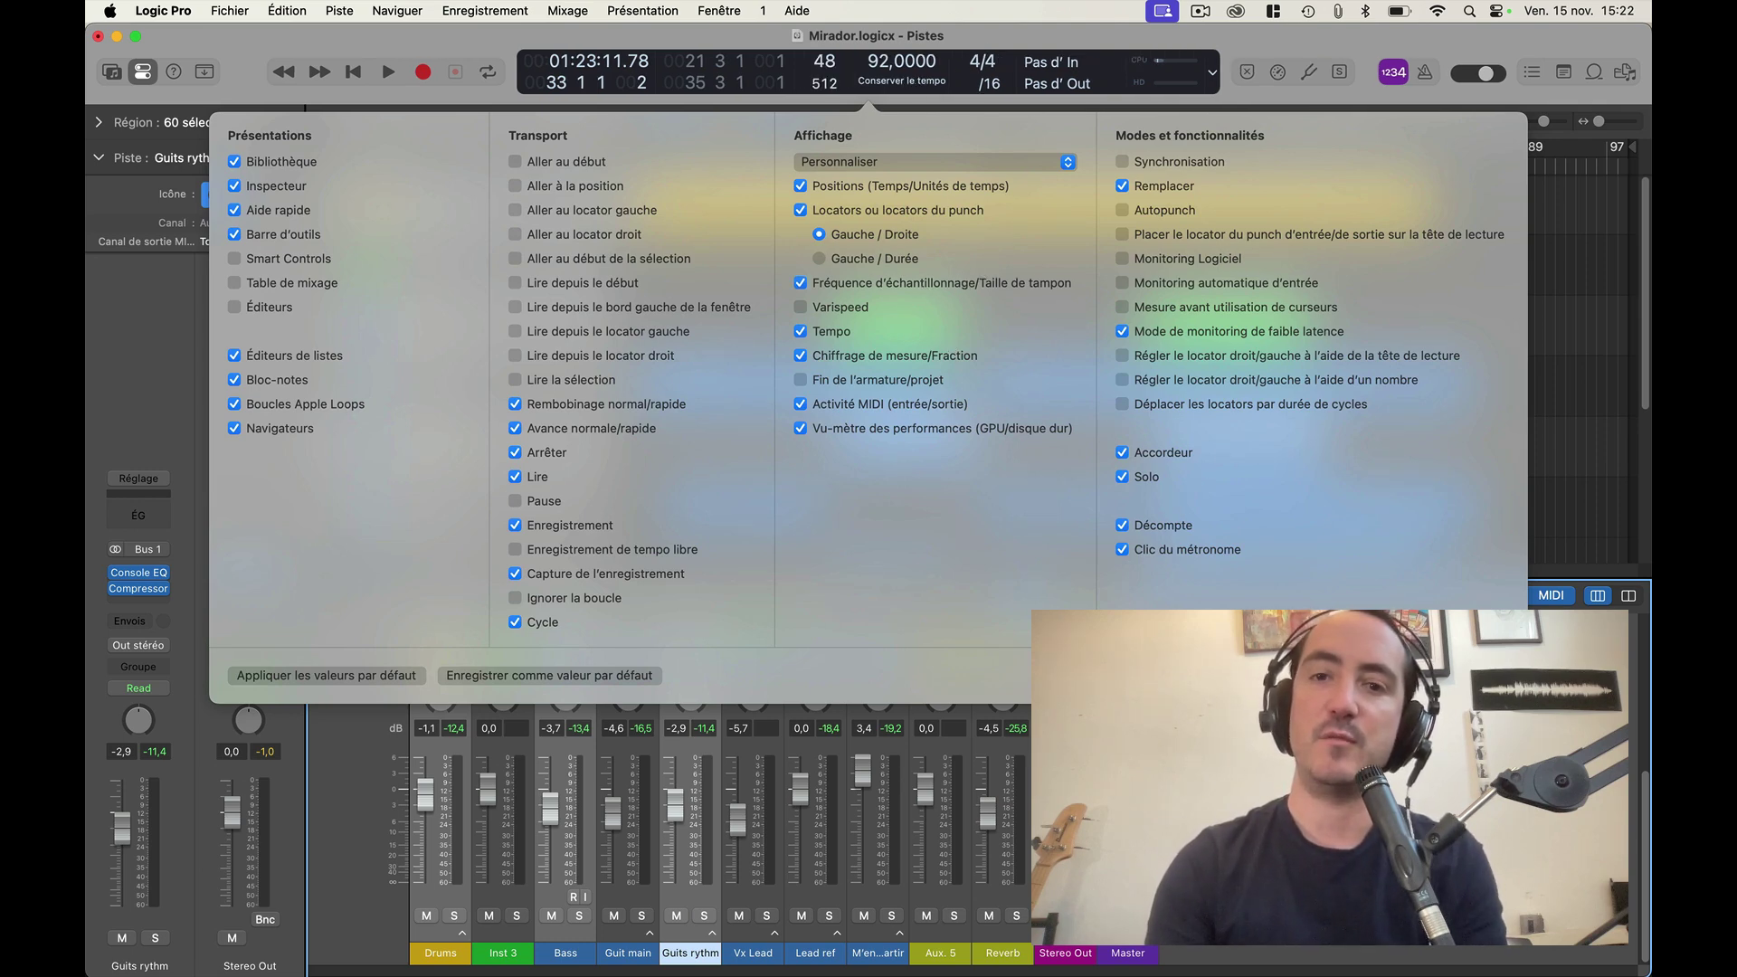
pyautogui.press('Escape')
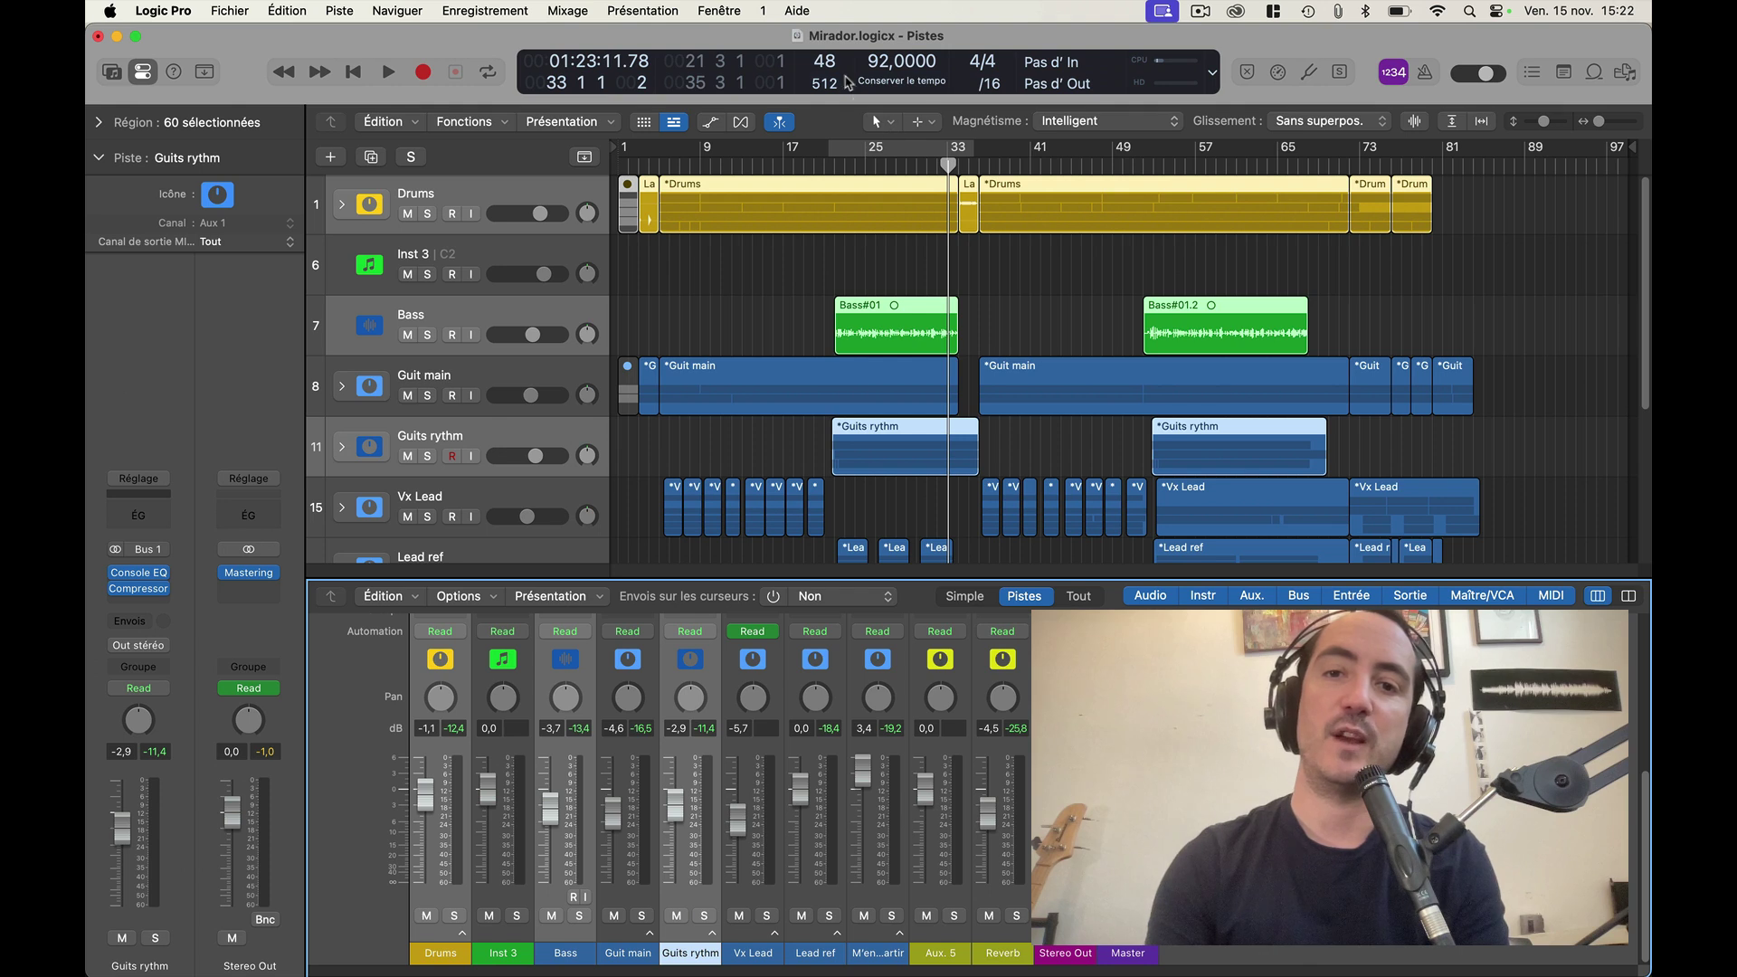
# Step: Change the buffer size directly in the control bar display to 256, back to 512, and finally to 1024
pyautogui.click(826, 86)
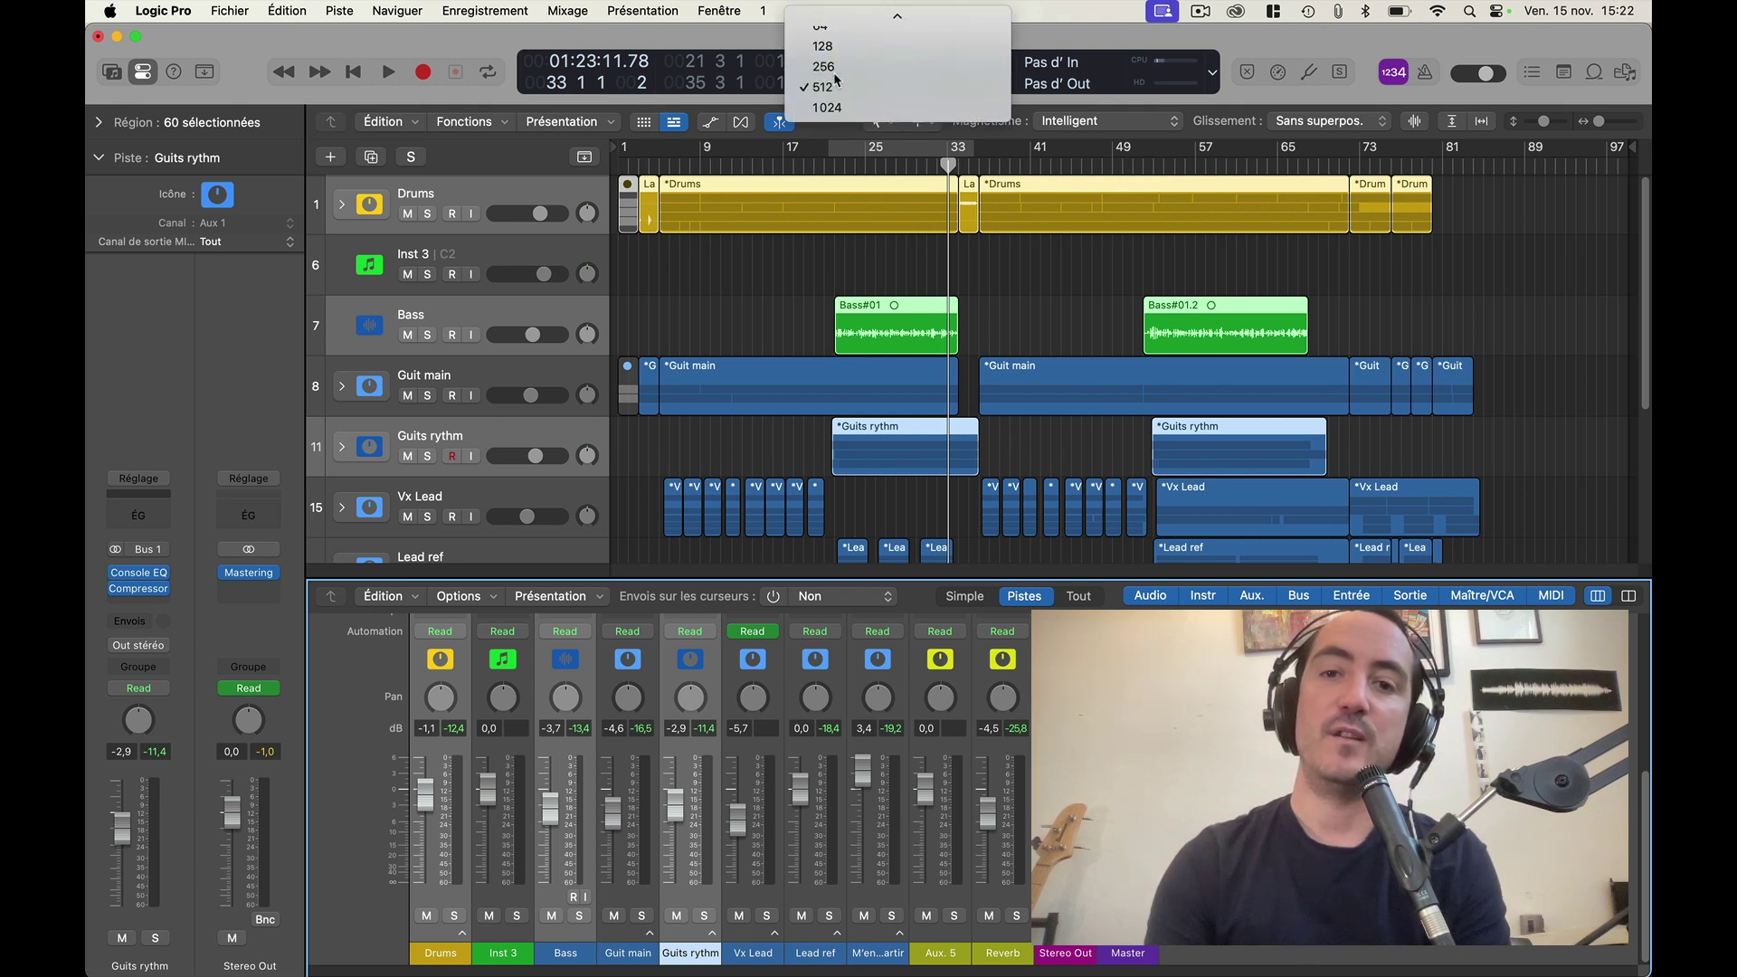
pyautogui.click(831, 69)
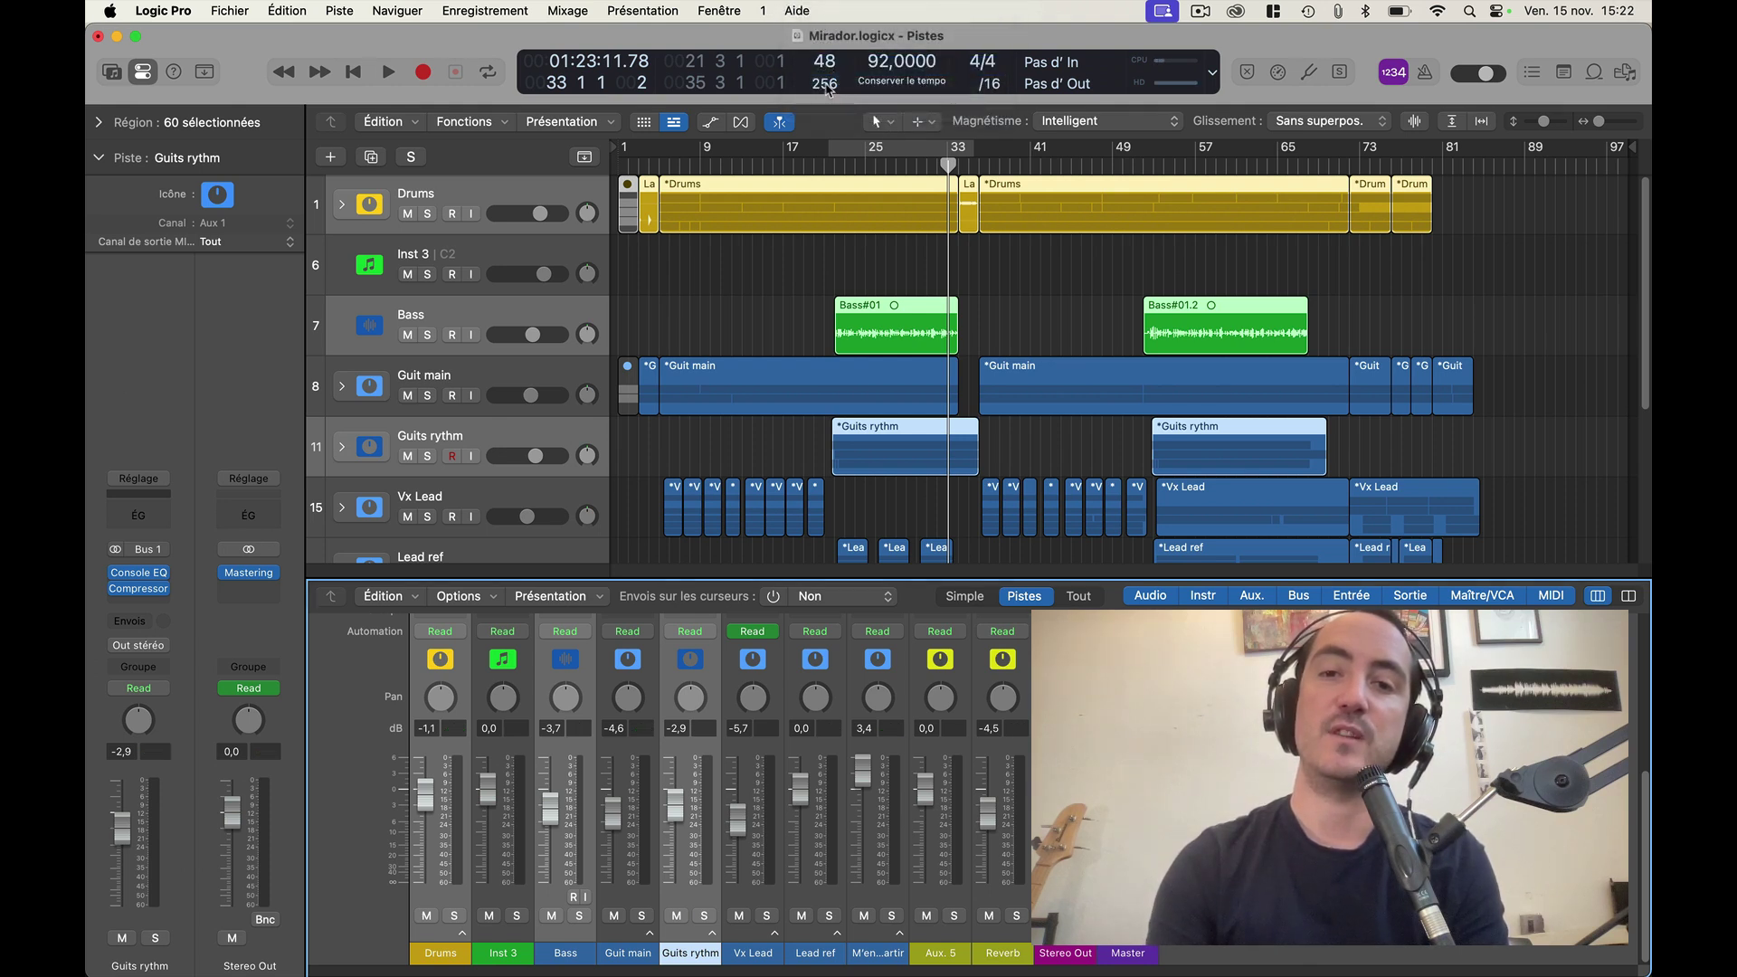
pyautogui.click(826, 86)
pyautogui.click(825, 105)
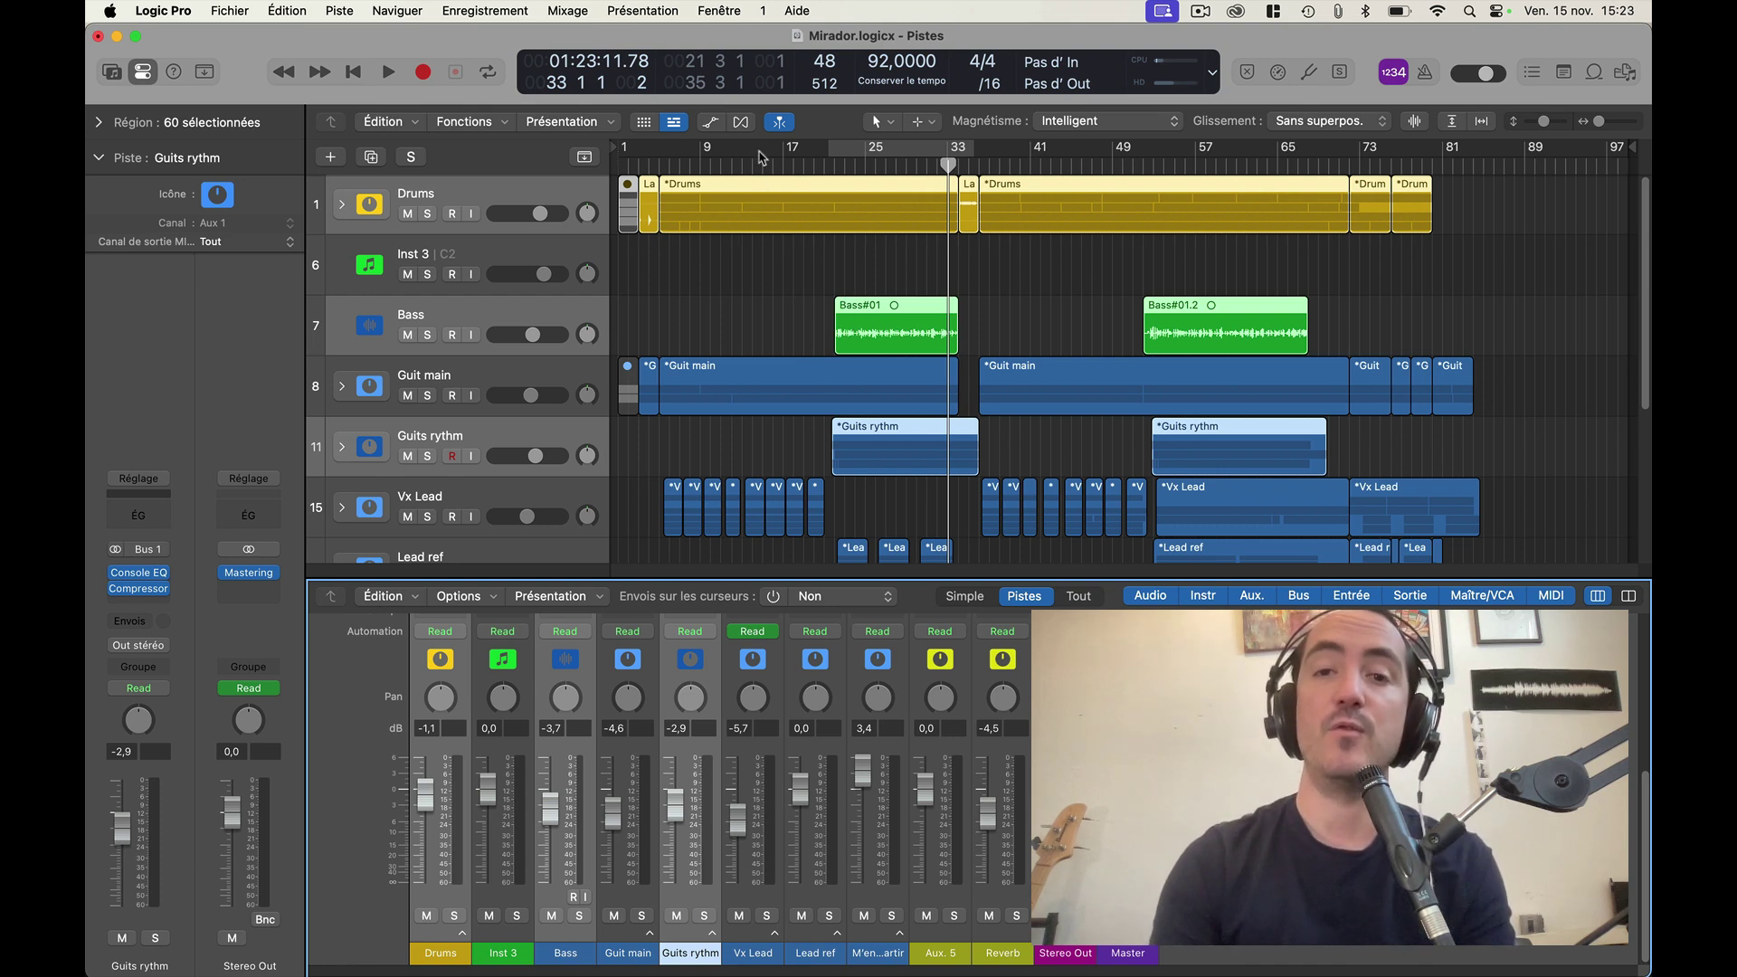
pyautogui.click(824, 83)
pyautogui.click(829, 107)
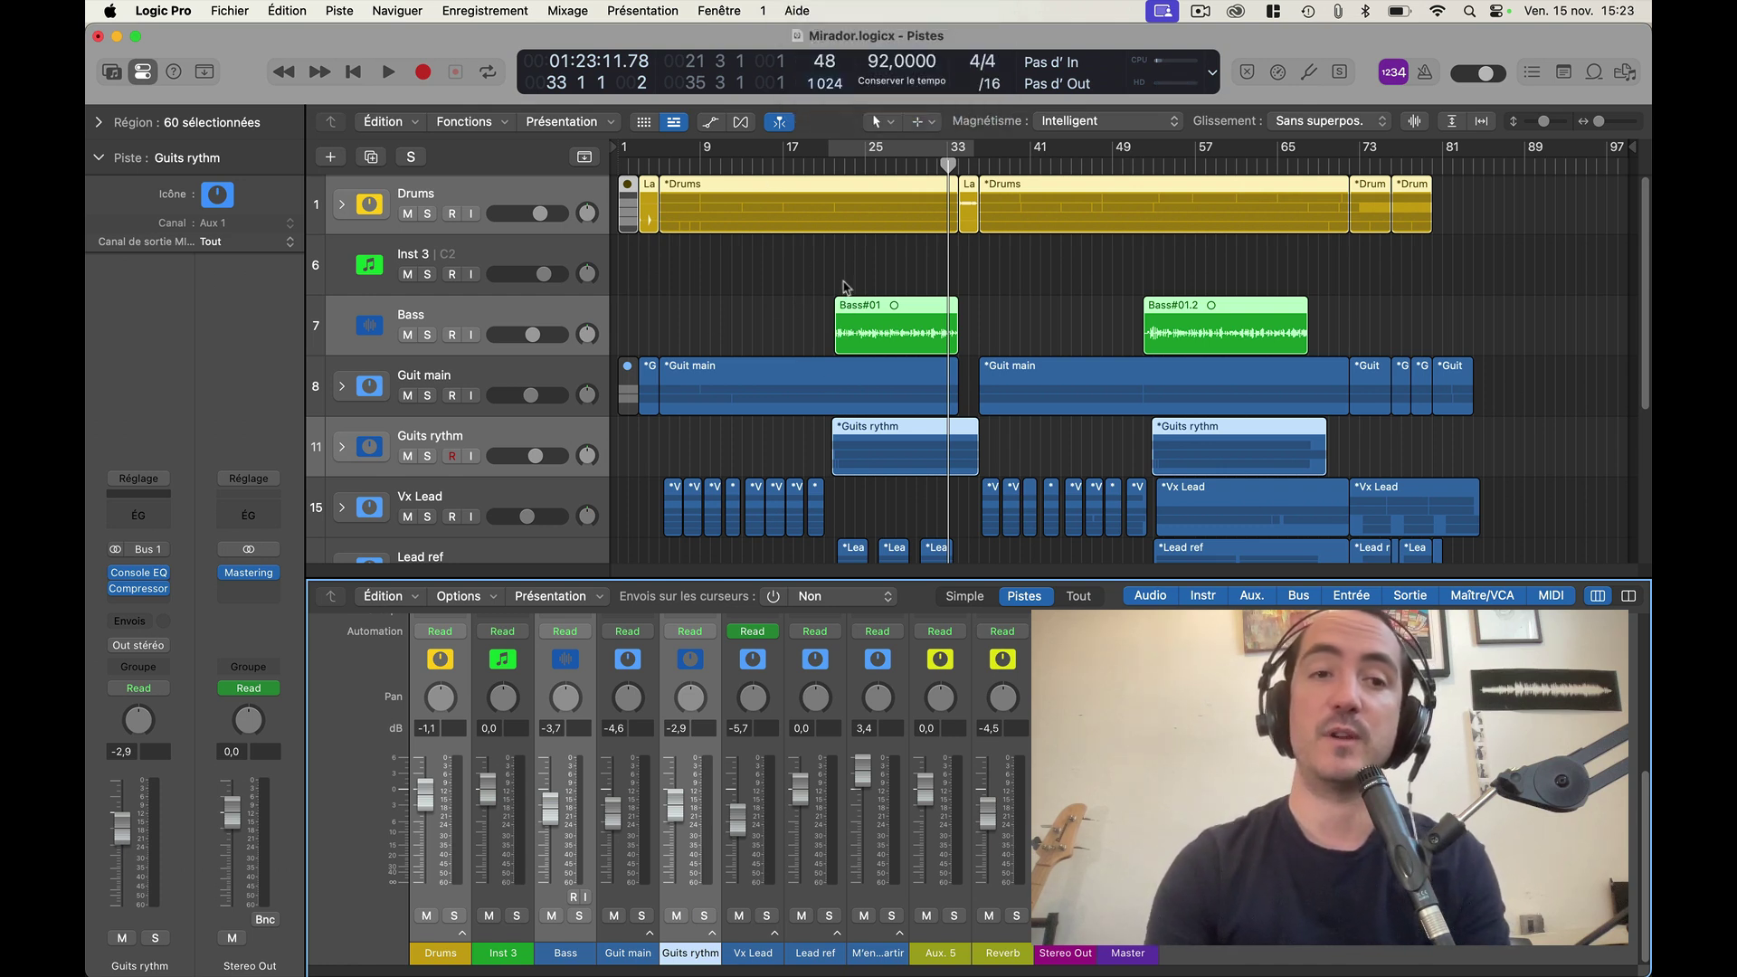
# Step: Set the I/O buffer size to 256 samples in the audio device settings and close the settings window
pyautogui.click(237, 10)
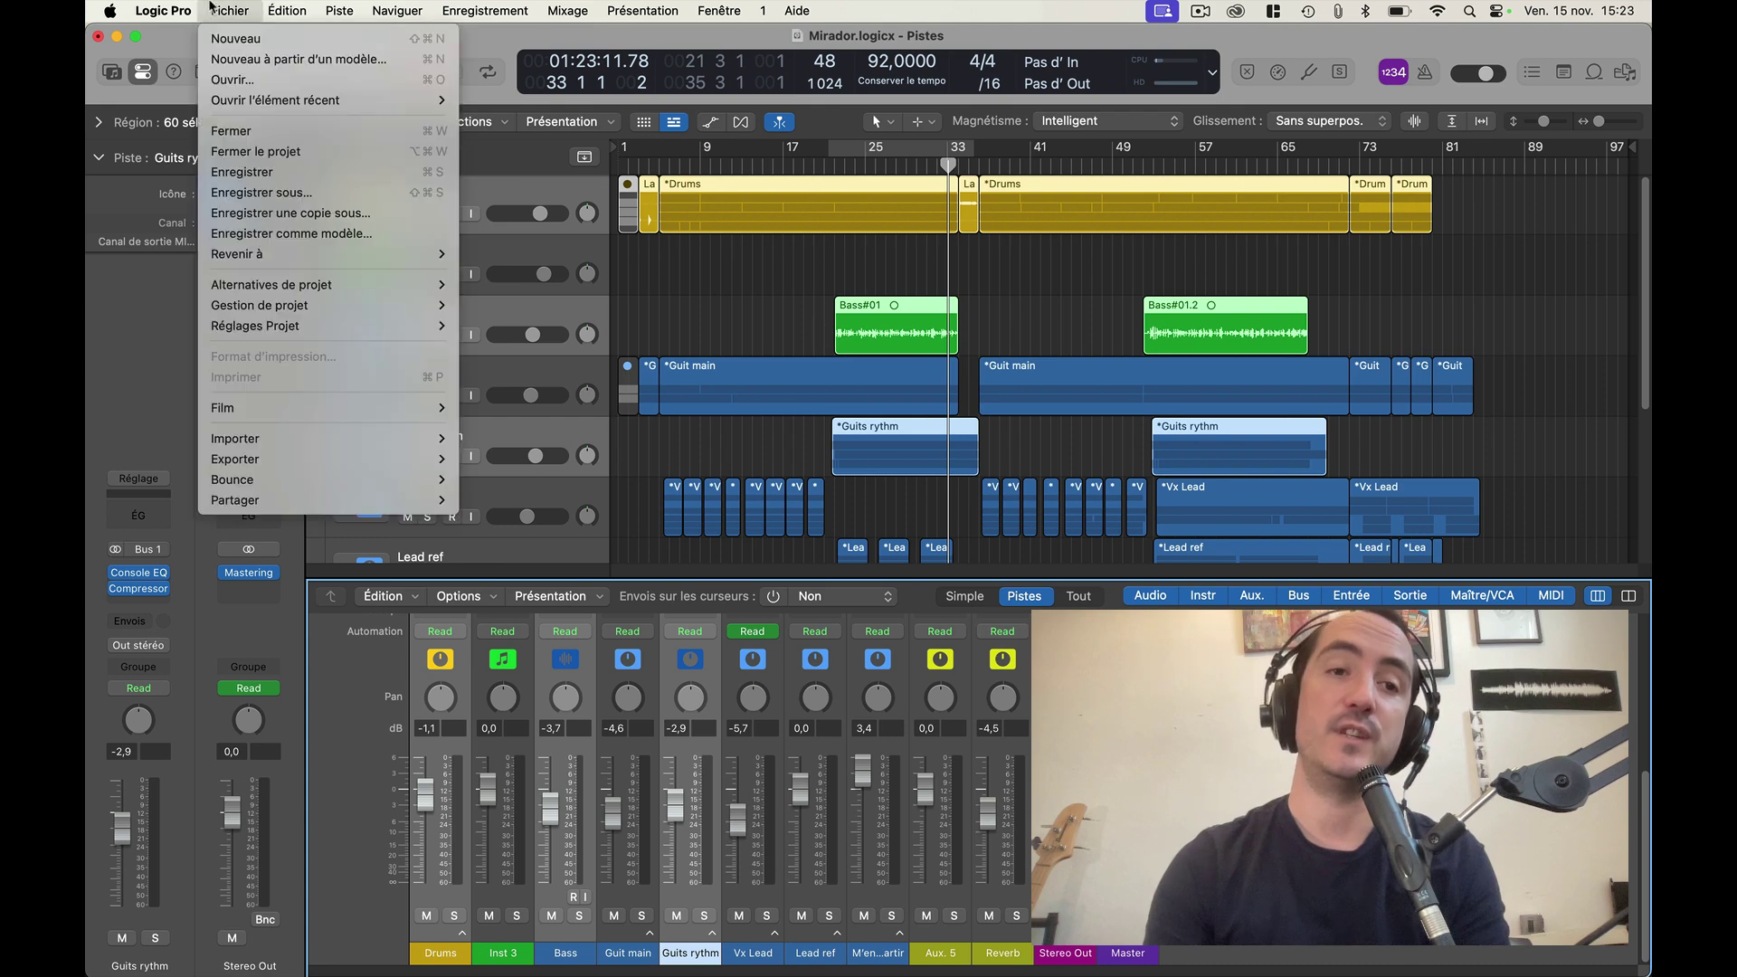
pyautogui.moveTo(354, 78)
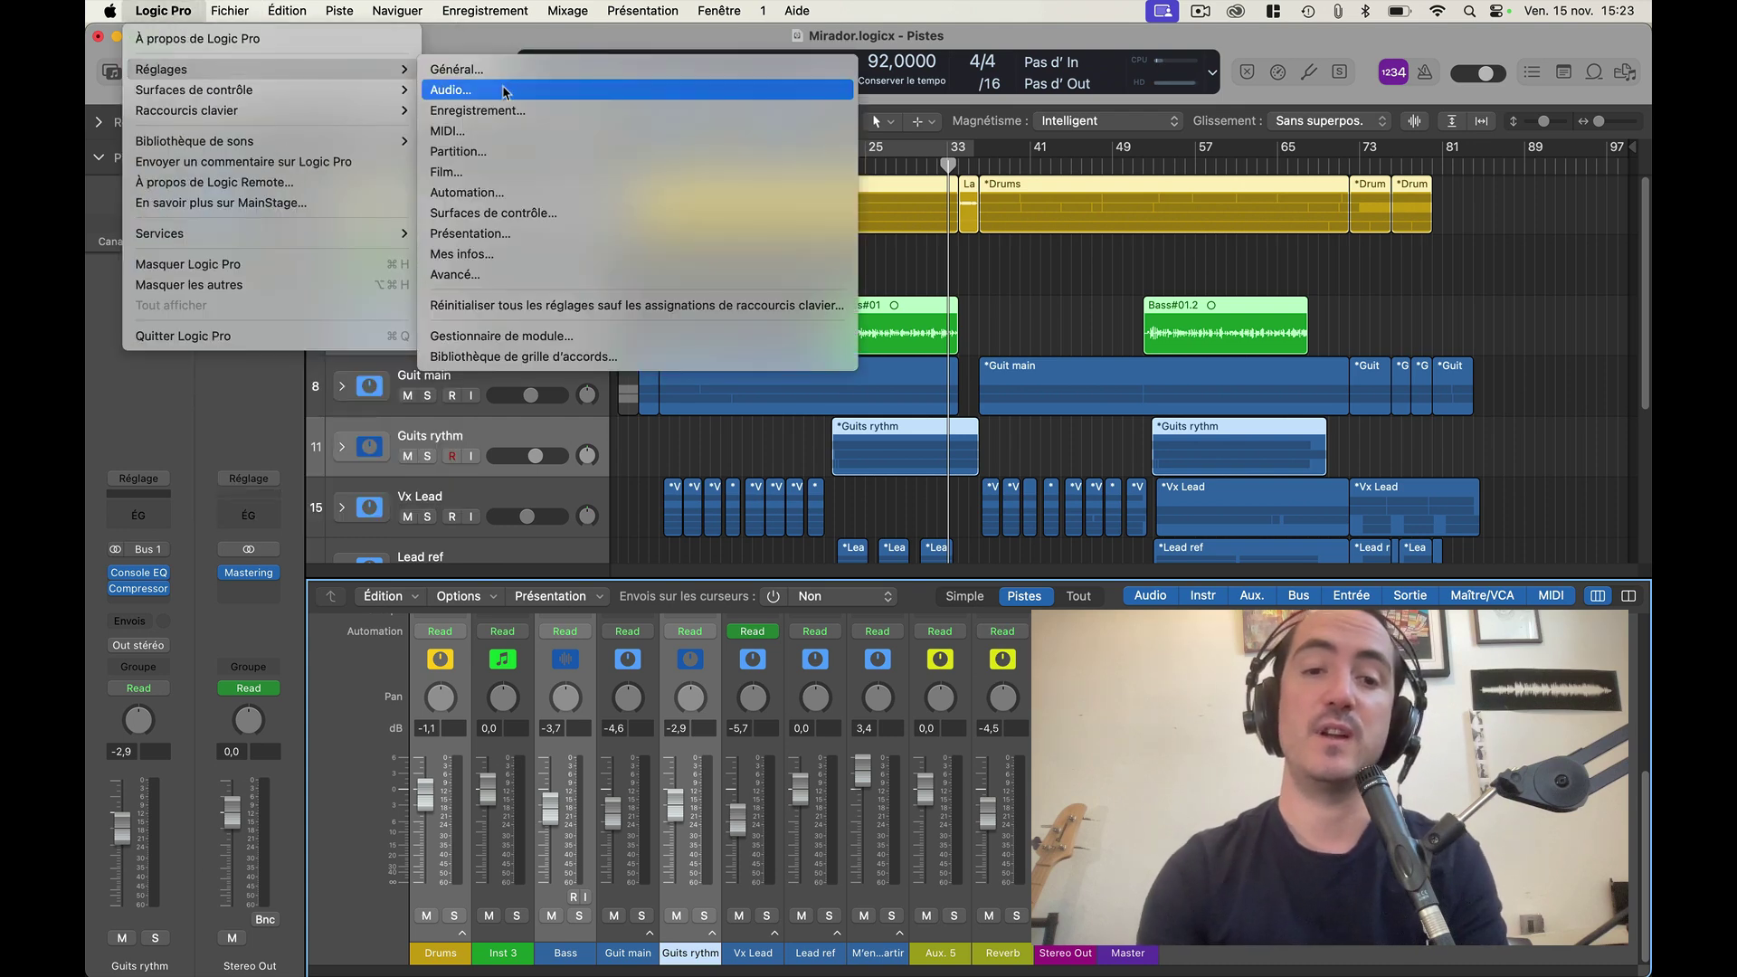
pyautogui.click(452, 90)
pyautogui.click(611, 484)
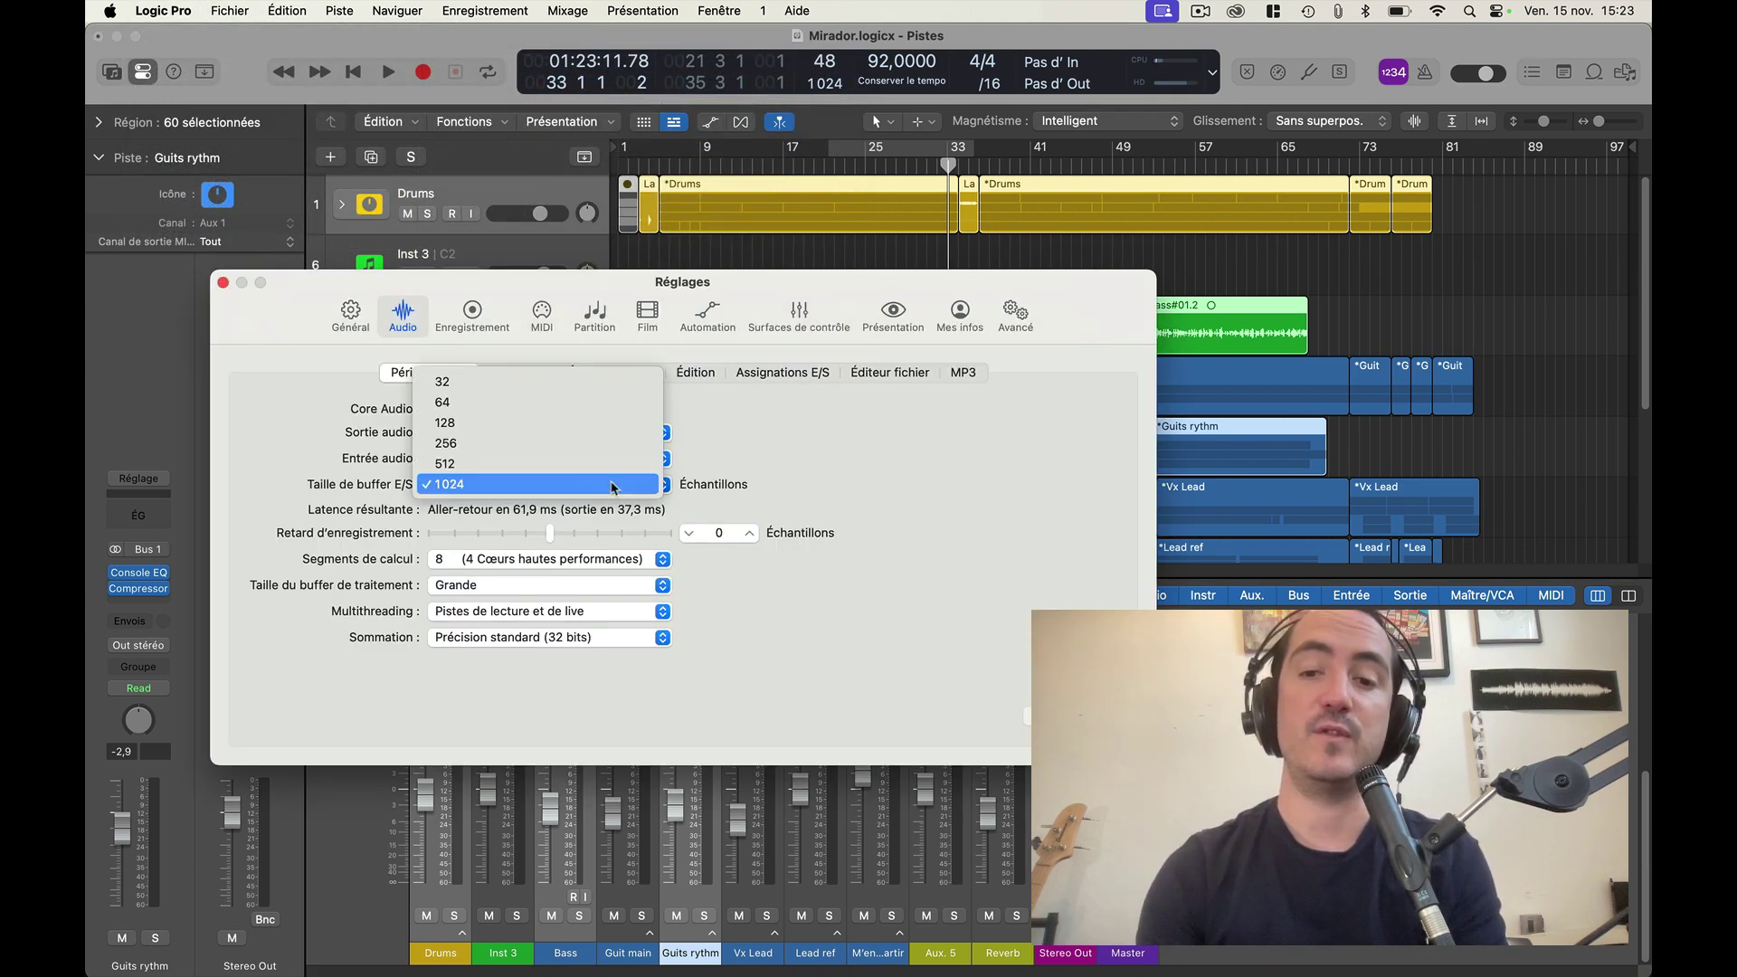
pyautogui.click(616, 446)
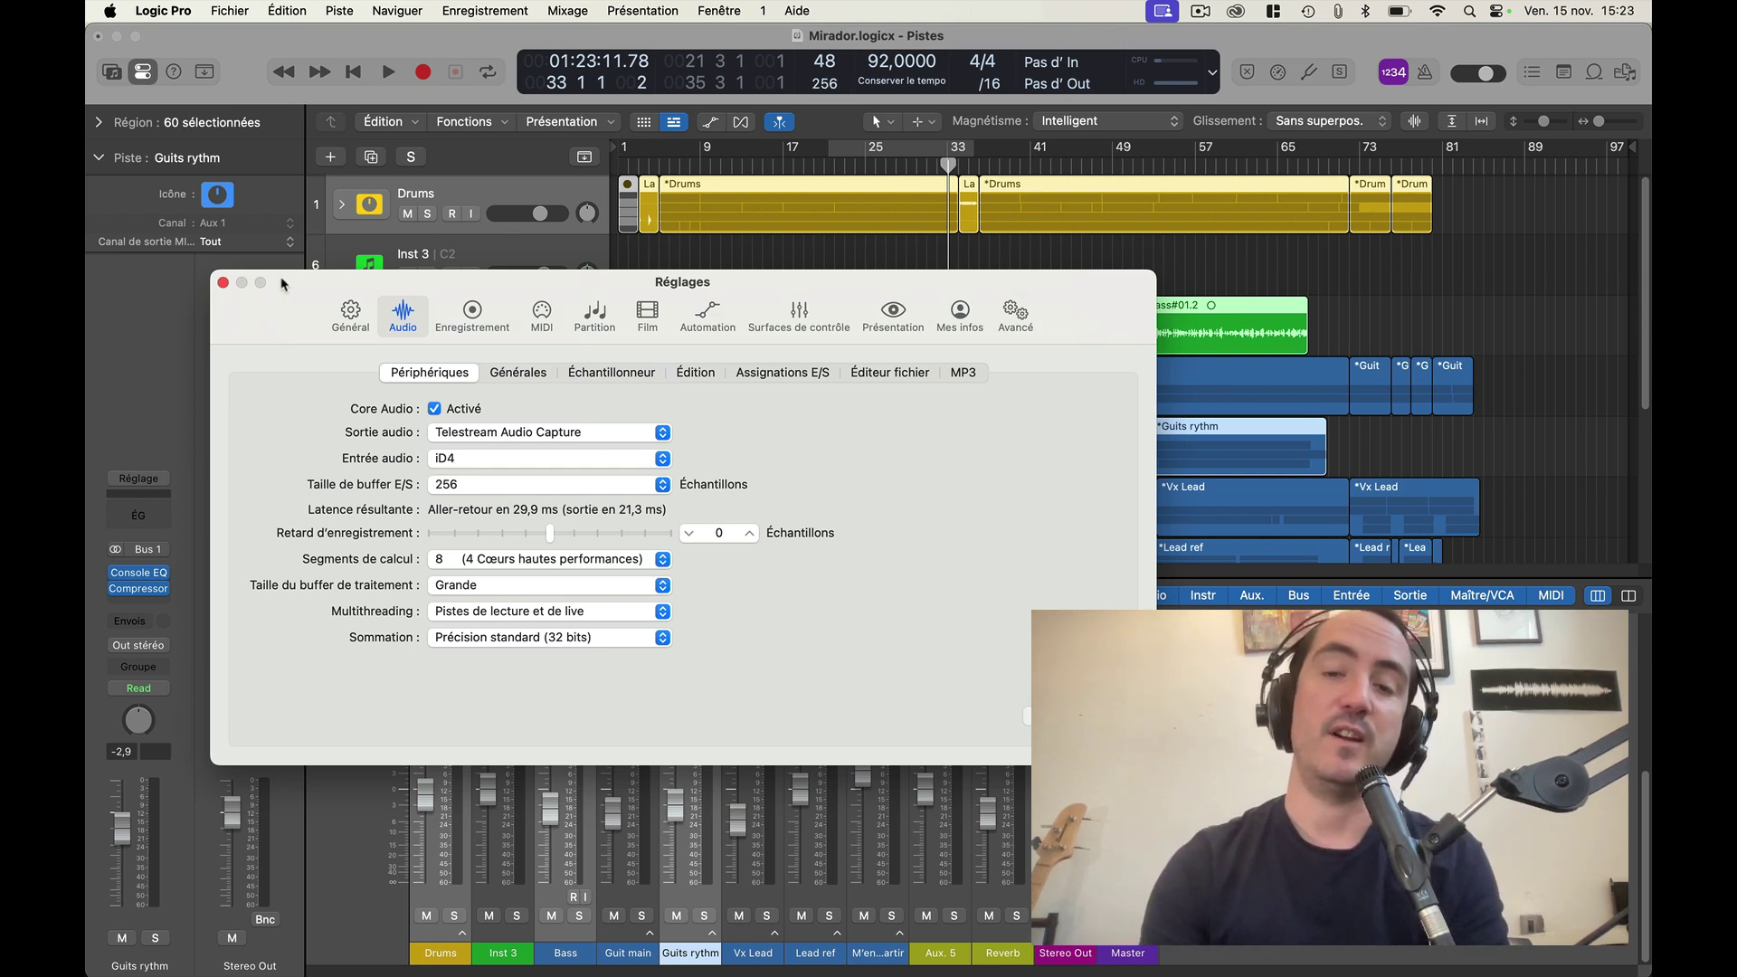
pyautogui.click(223, 282)
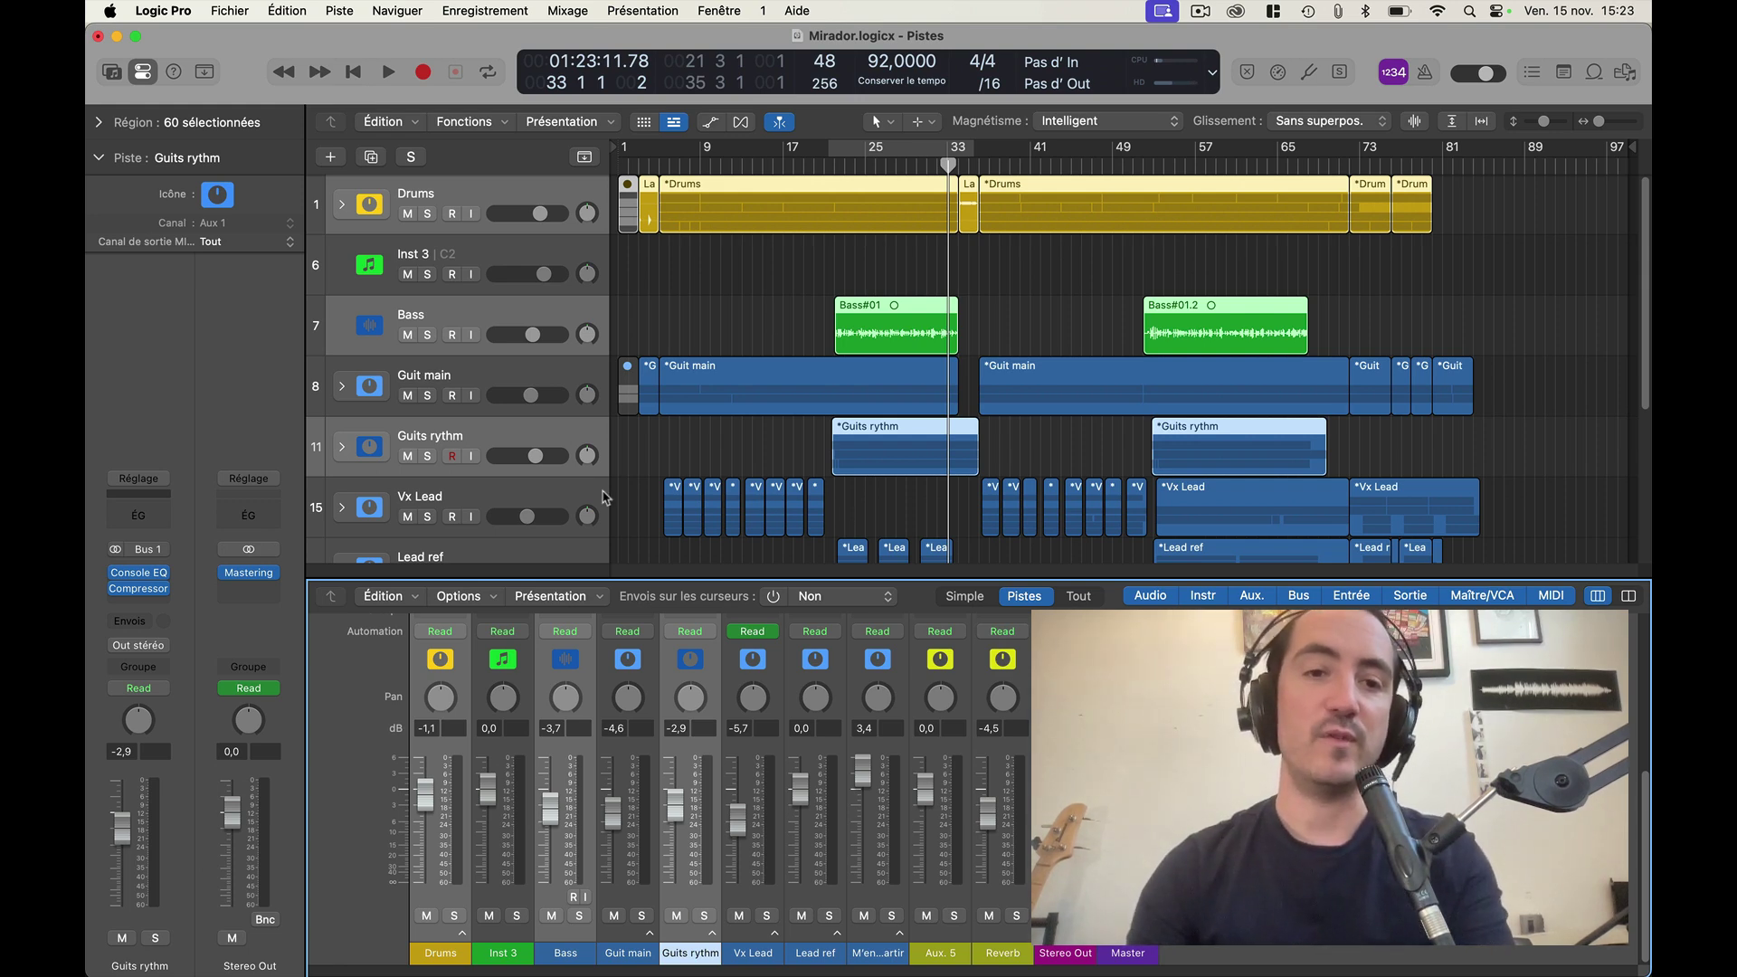
# Step: Expand the Drums stack and select the three consecutive yellow Latin regions starting at bar 9 on the SoCal track
pyautogui.click(342, 206)
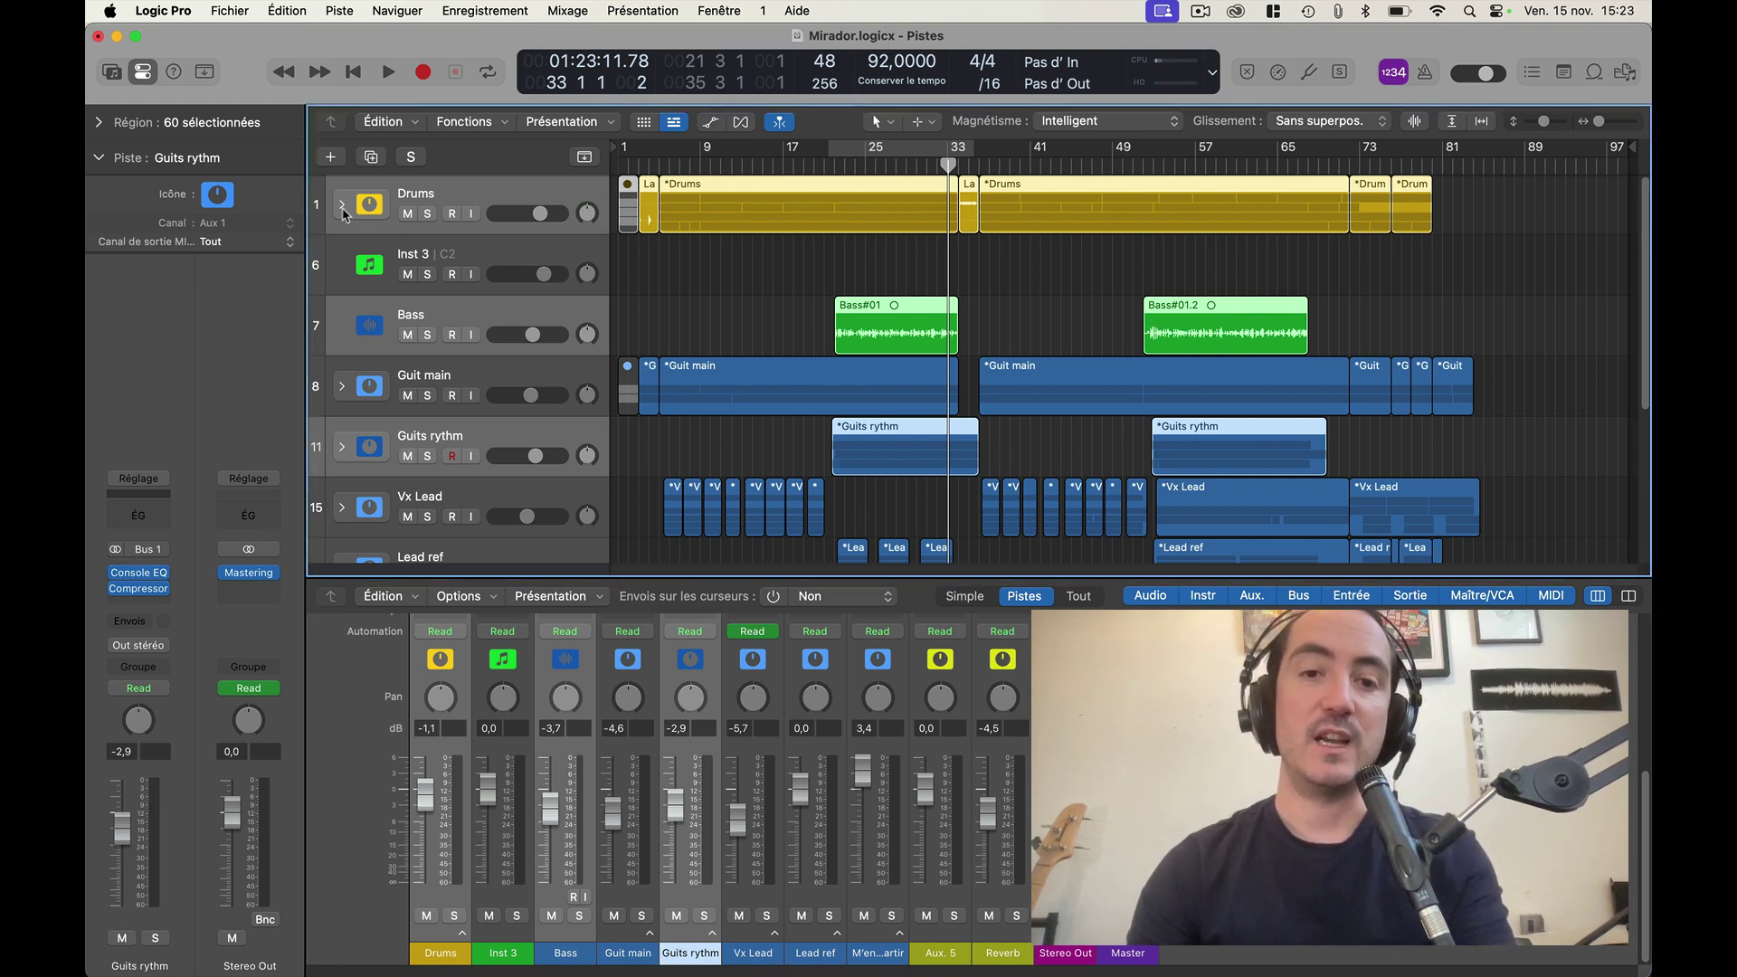
pyautogui.click(648, 269)
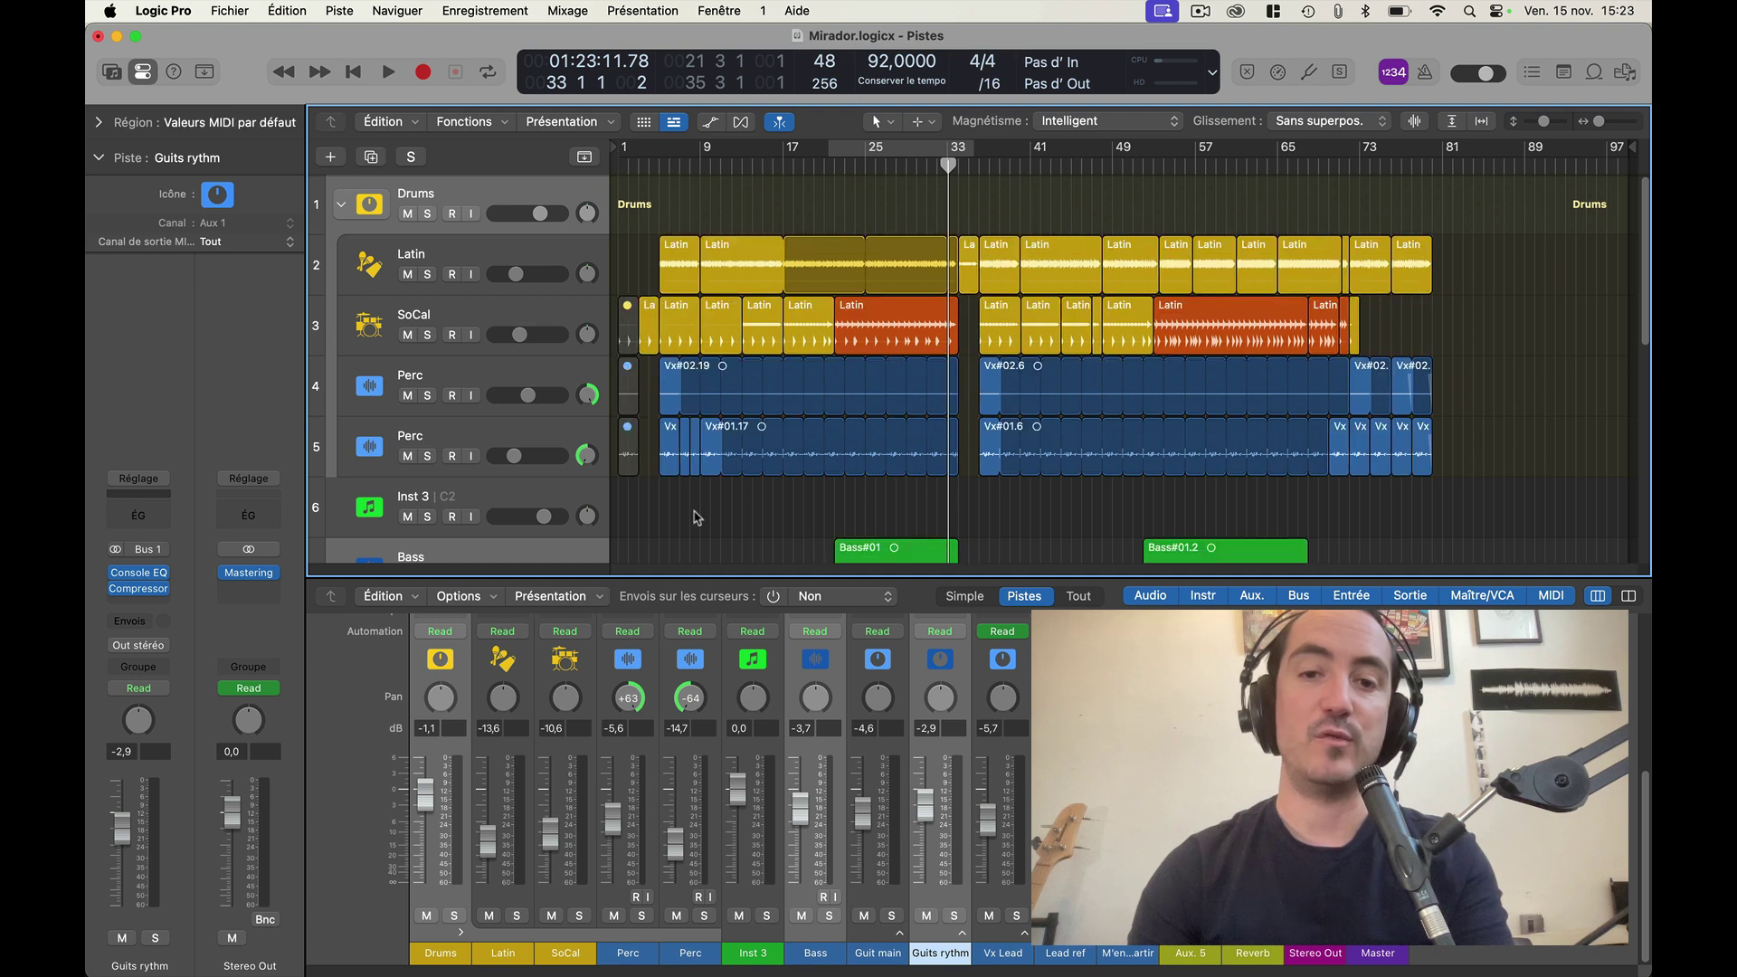
pyautogui.click(723, 309)
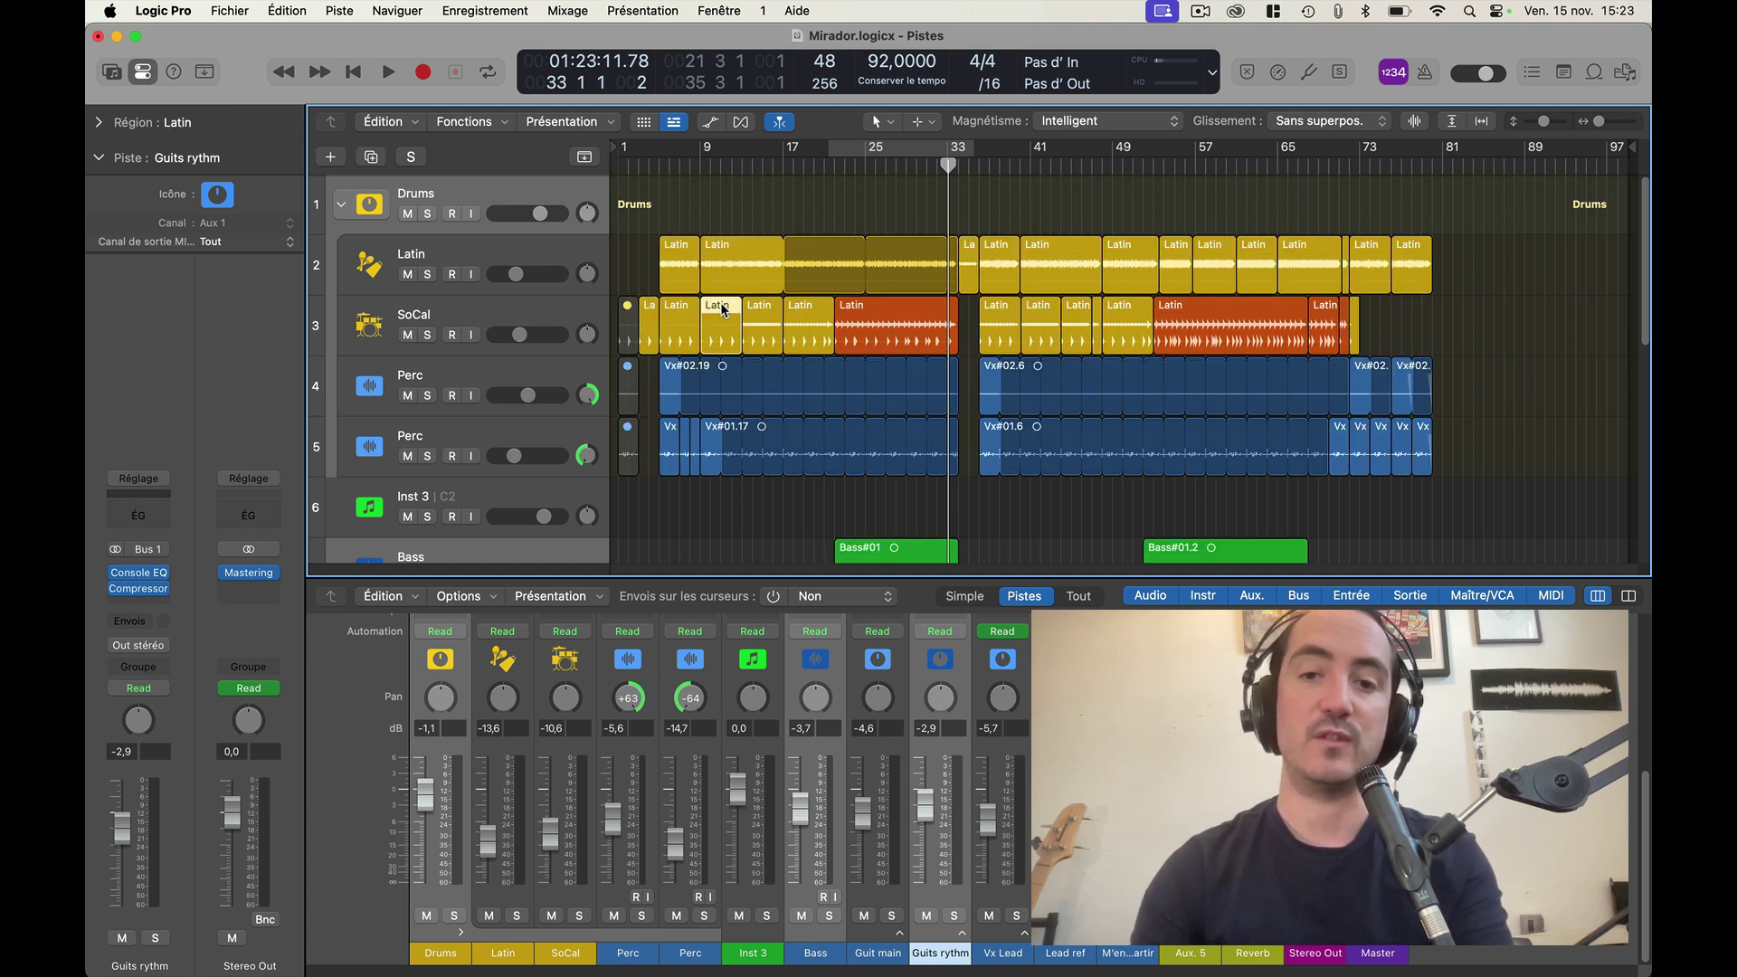
pyautogui.keyDown('shift'); pyautogui.click(759, 312); pyautogui.keyUp('shift')
pyautogui.keyDown('shift'); pyautogui.click(808, 313); pyautogui.keyUp('shift')
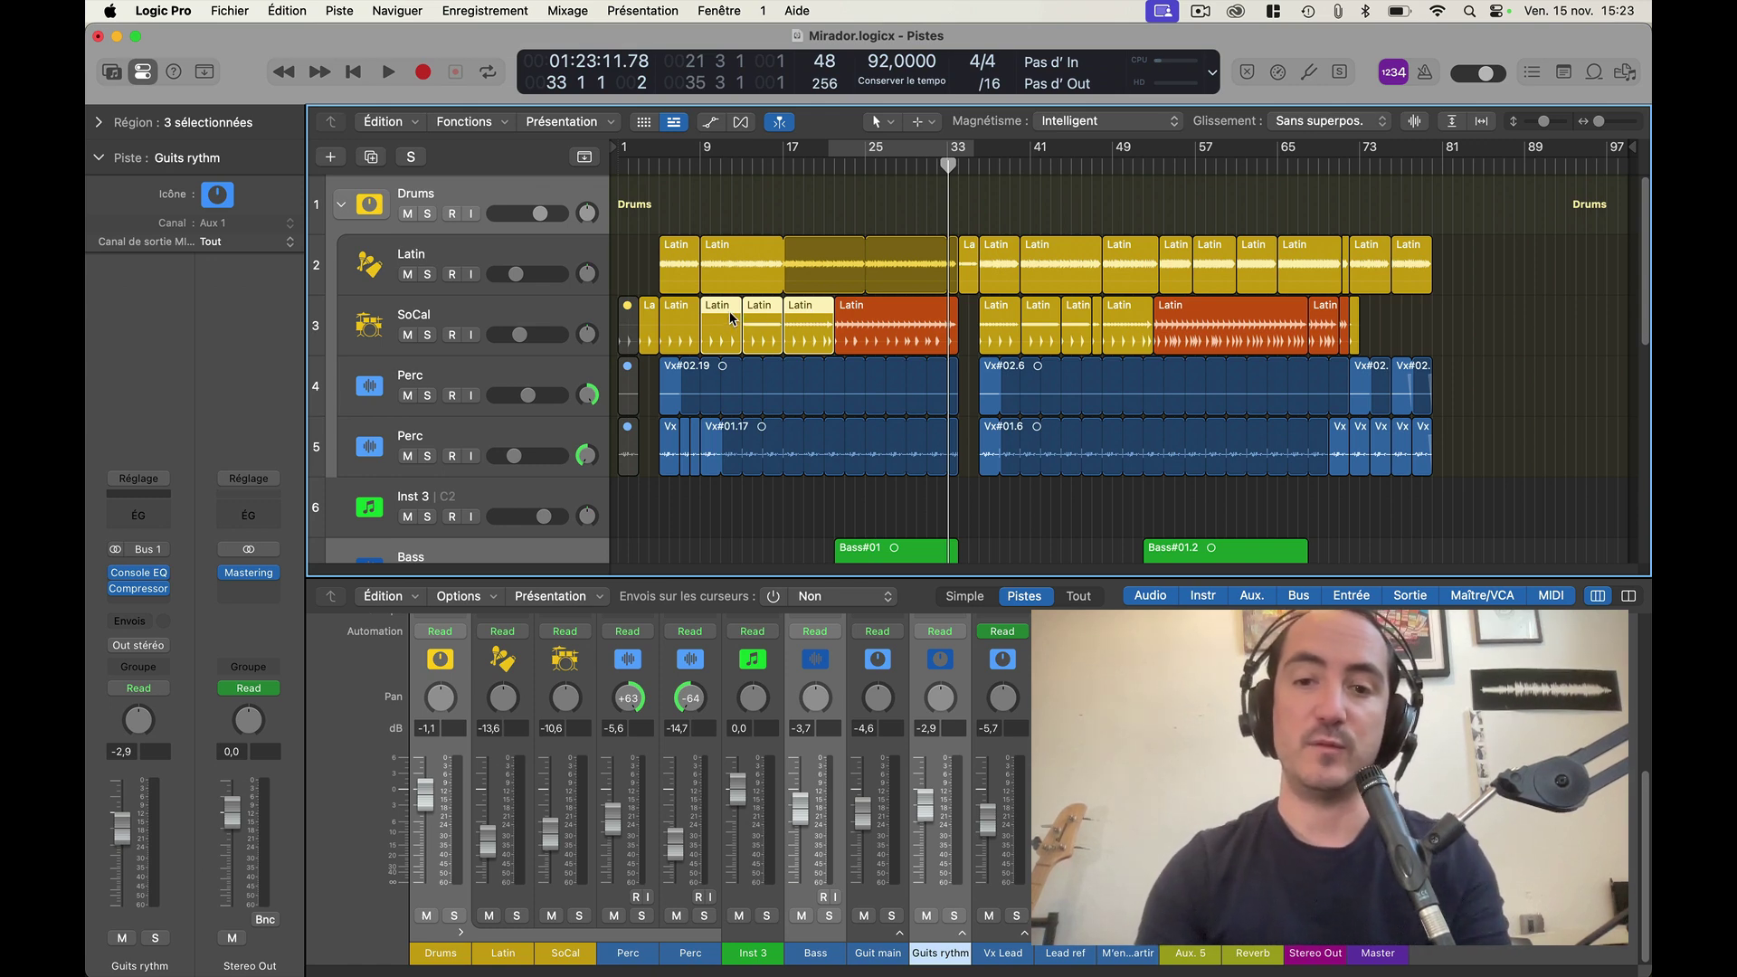
# Step: Bounce the three selected SoCal regions in place to a new track, using one file per region (Un fichier par région)
pyautogui.hotkey('ctrl', 'b')
pyautogui.click(877, 411)
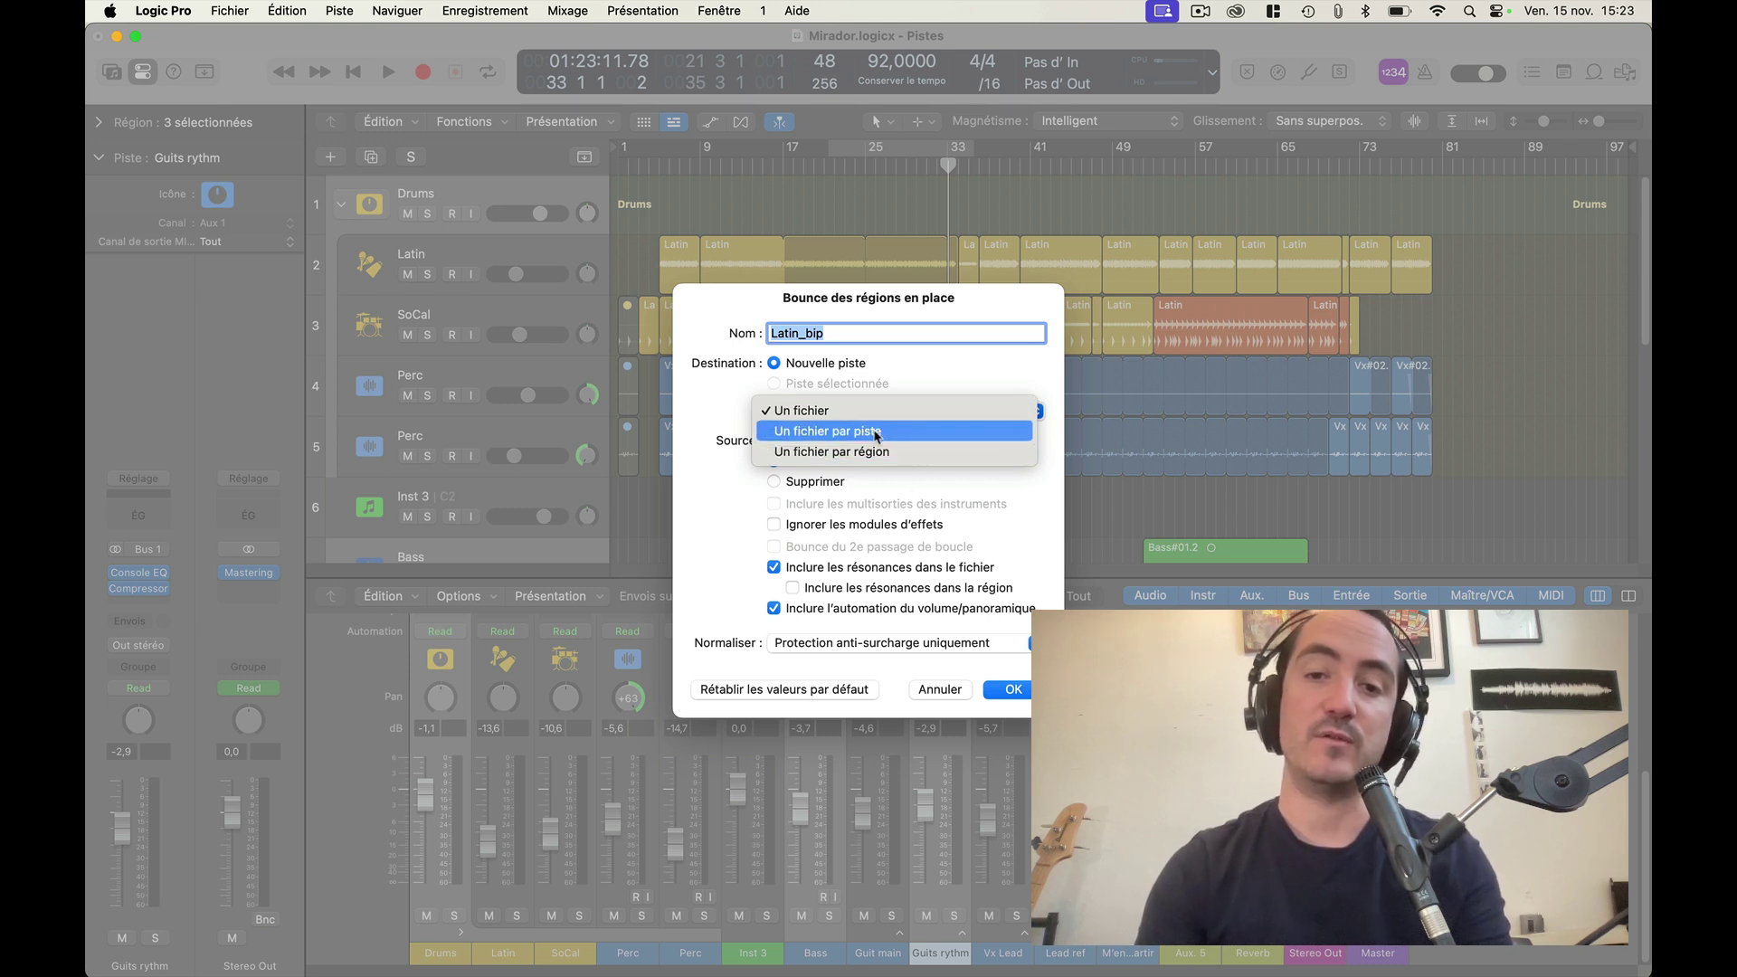
pyautogui.click(879, 451)
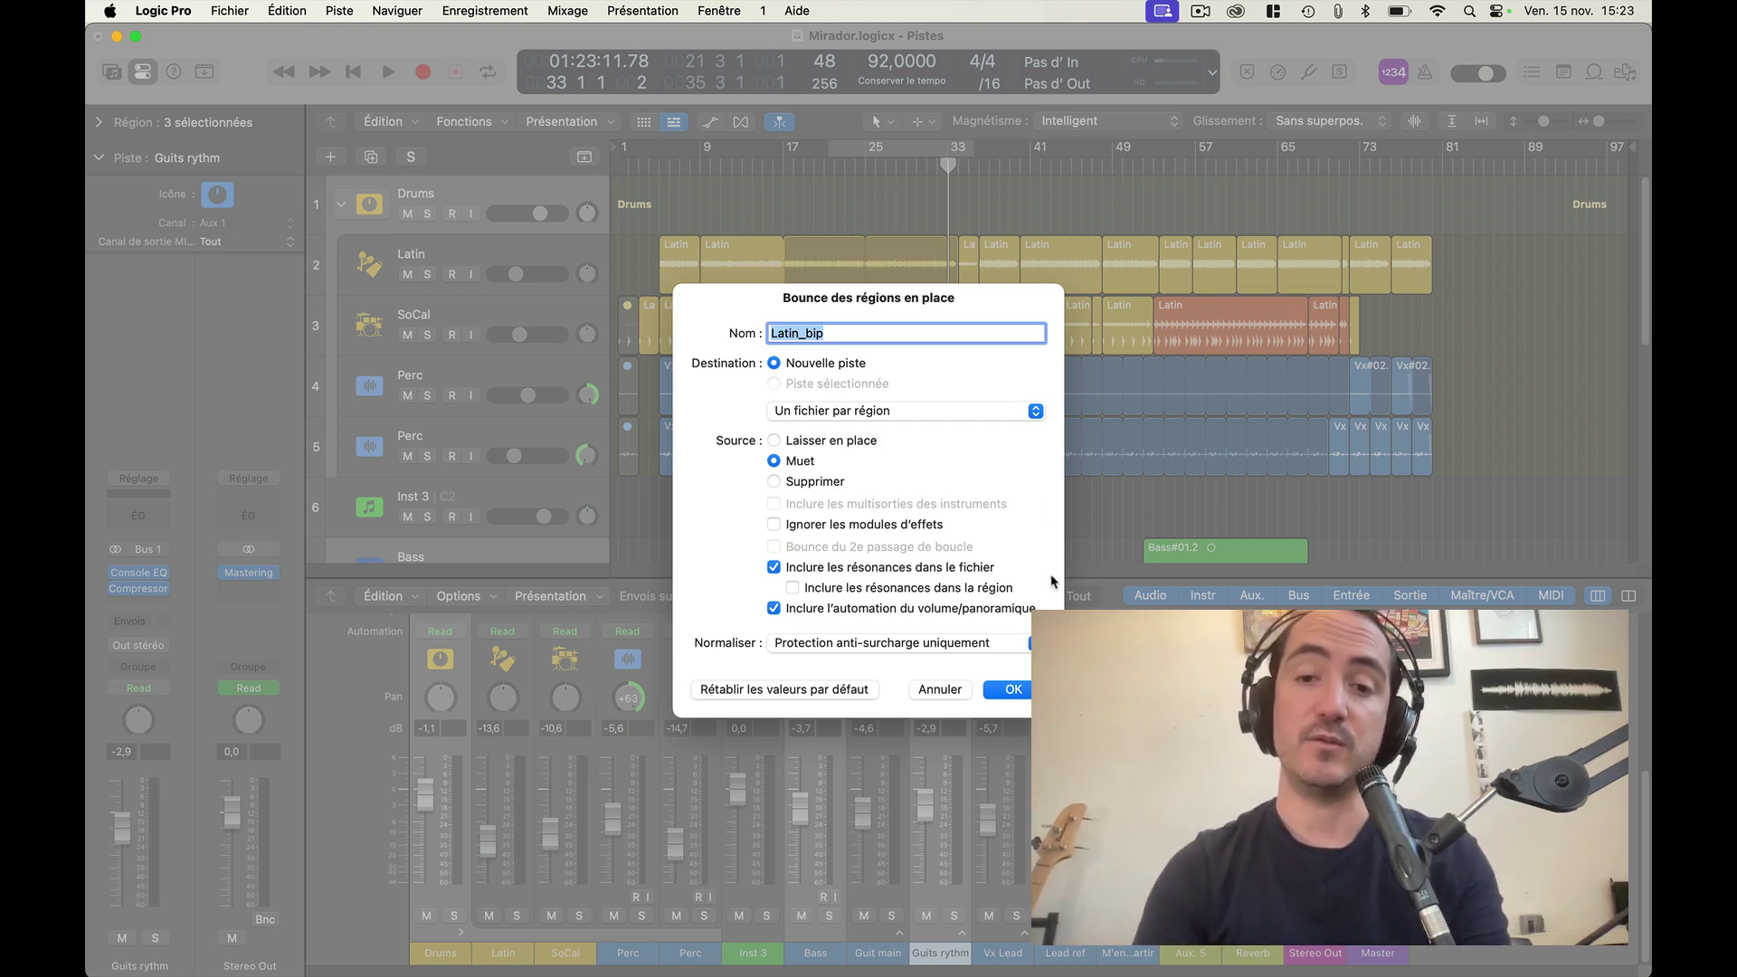
pyautogui.click(1014, 690)
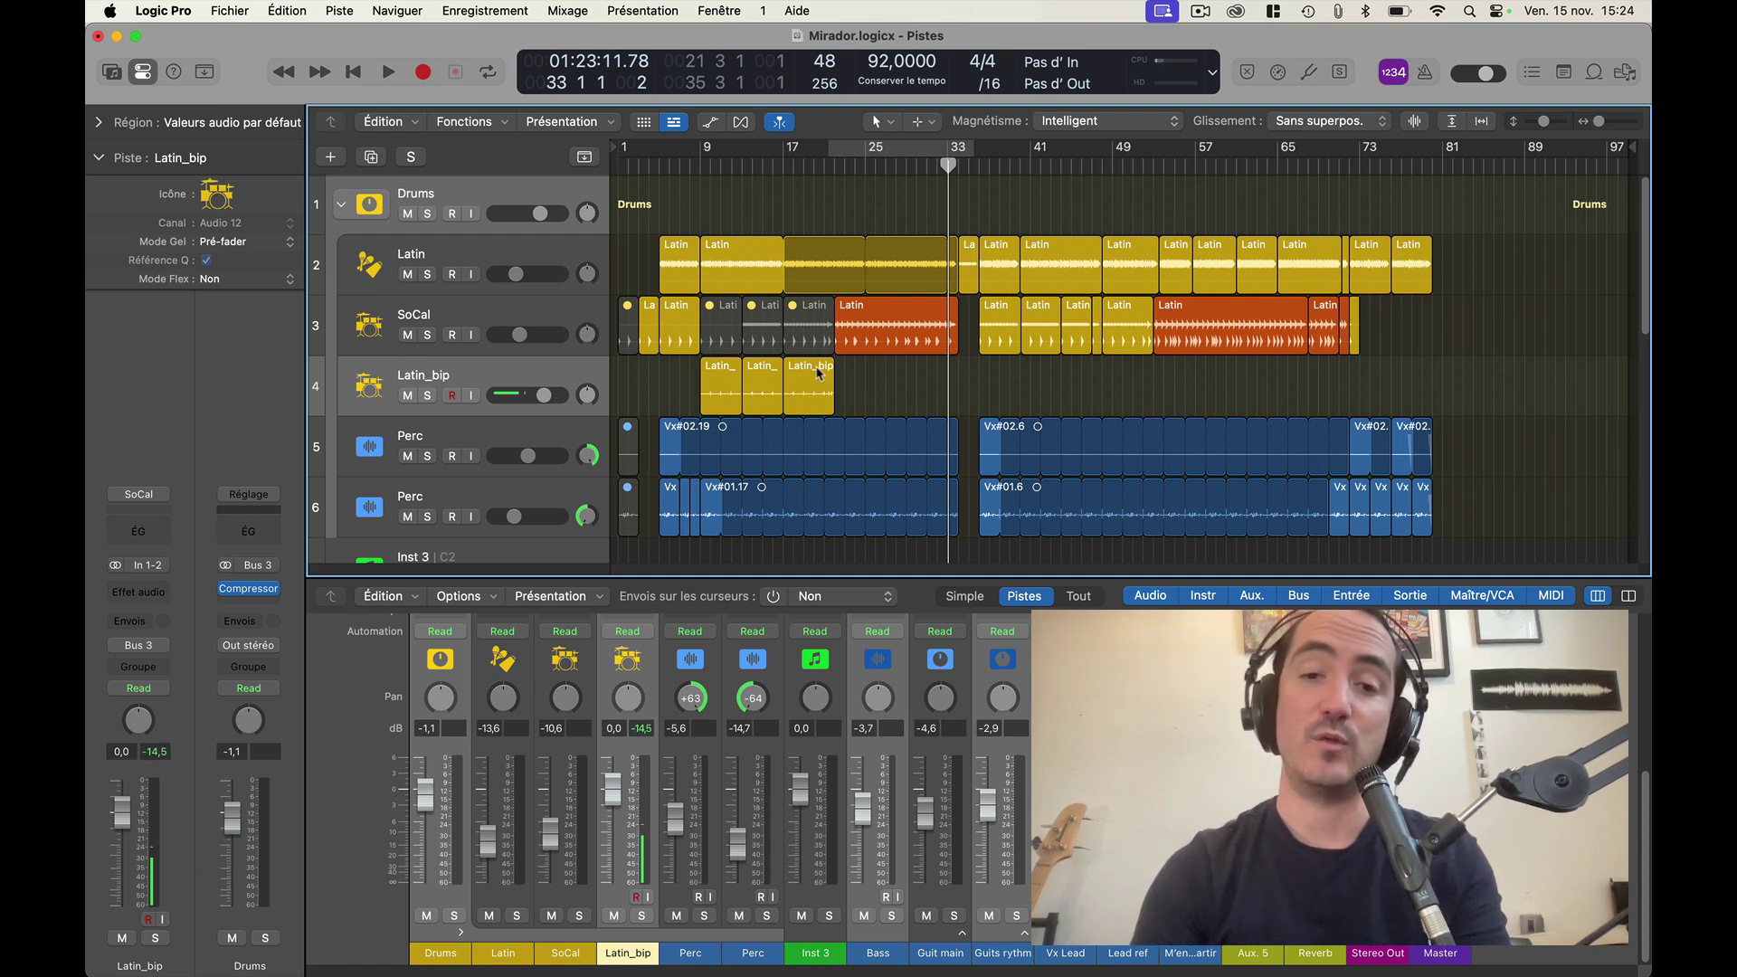
# Step: Try to delete the three bounced regions together with the Latin_bip track, and undo the track deletion
pyautogui.moveTo(858, 378); pyautogui.dragTo(693, 381)
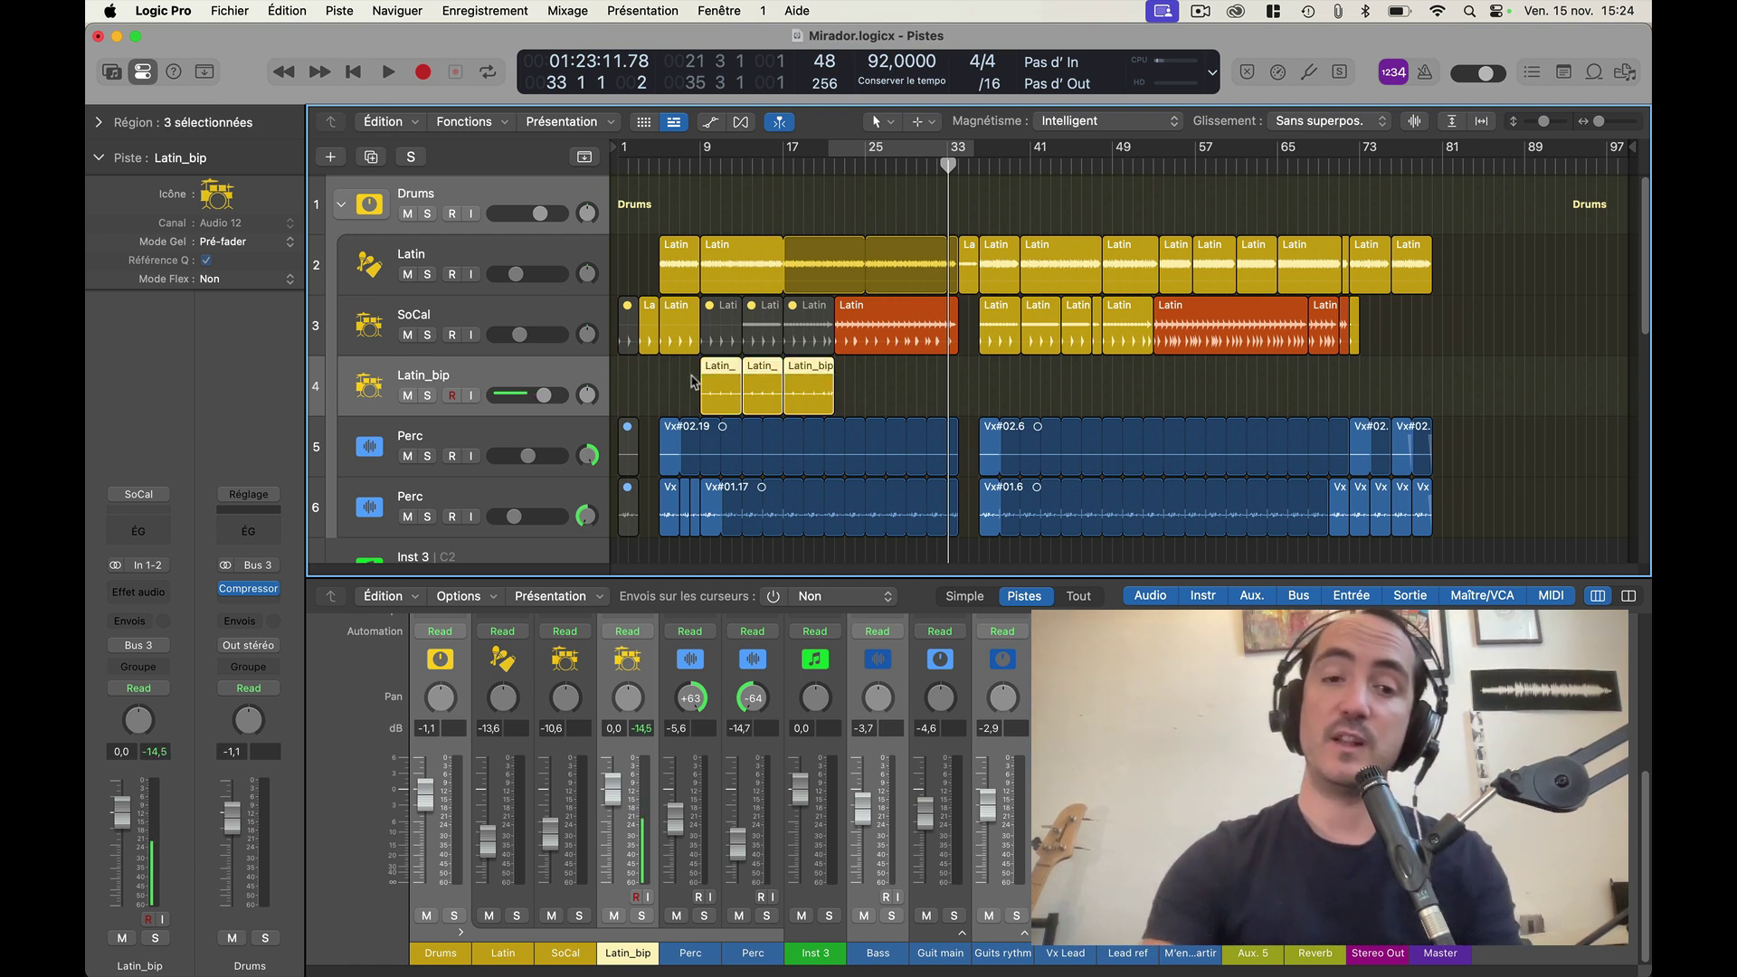
pyautogui.click(693, 381)
pyautogui.press('super+BackSpace')
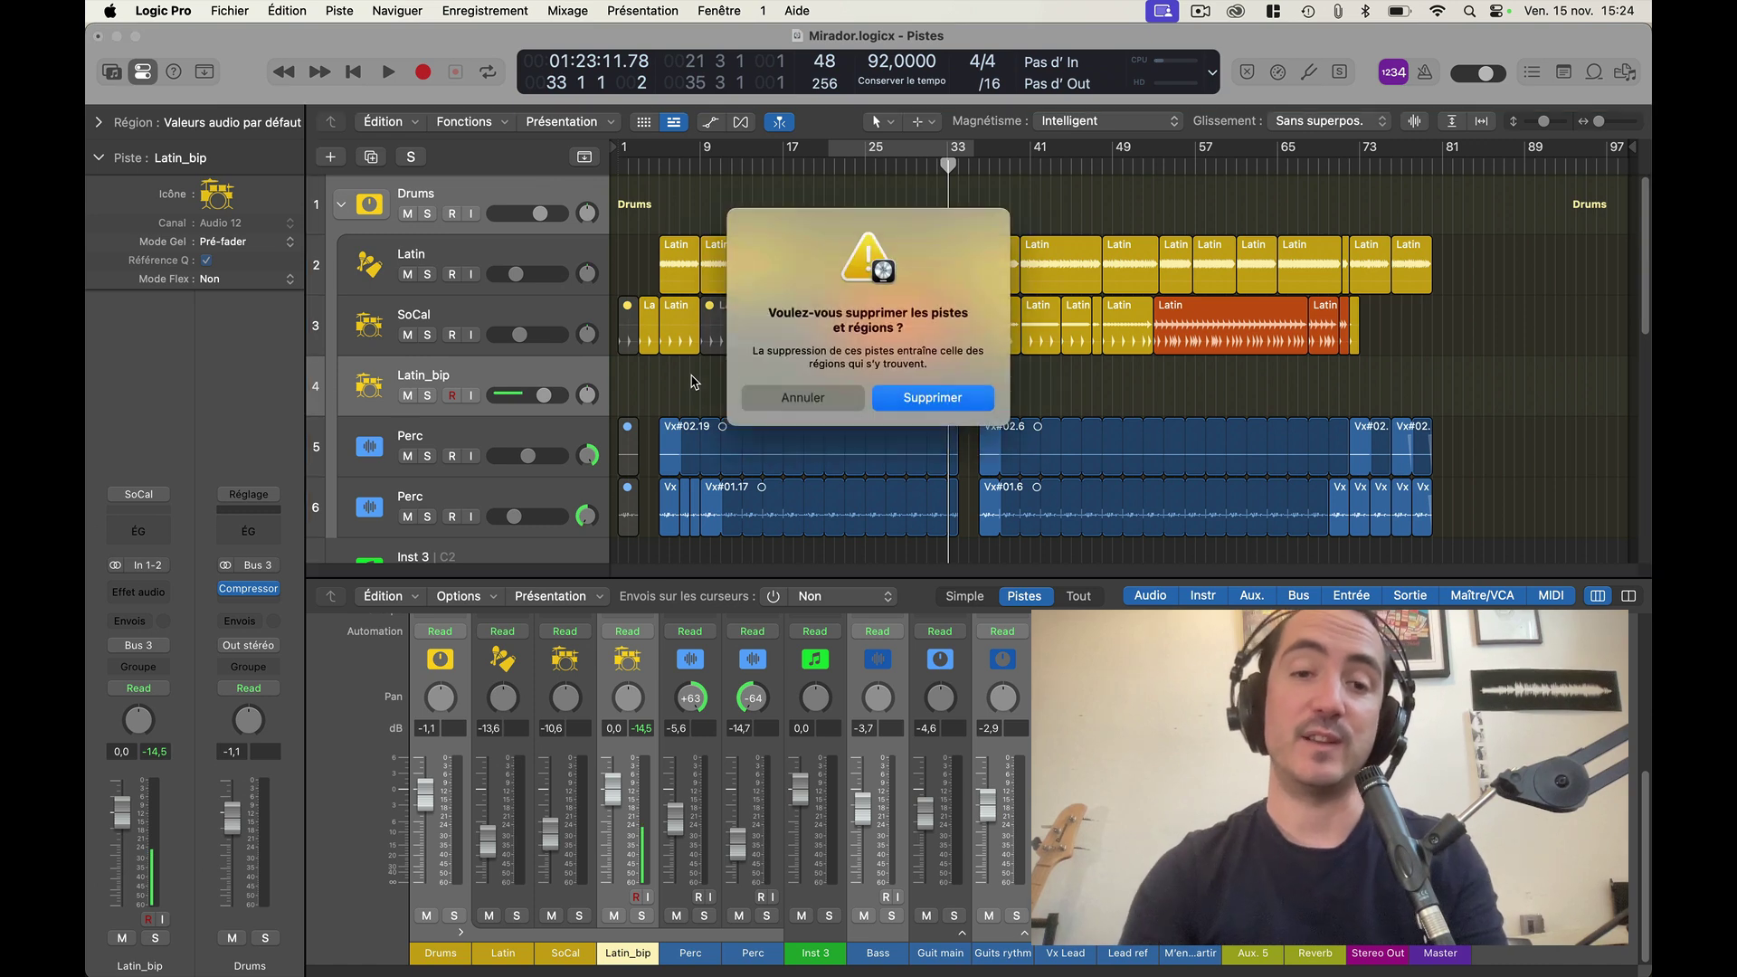
pyautogui.click(920, 401)
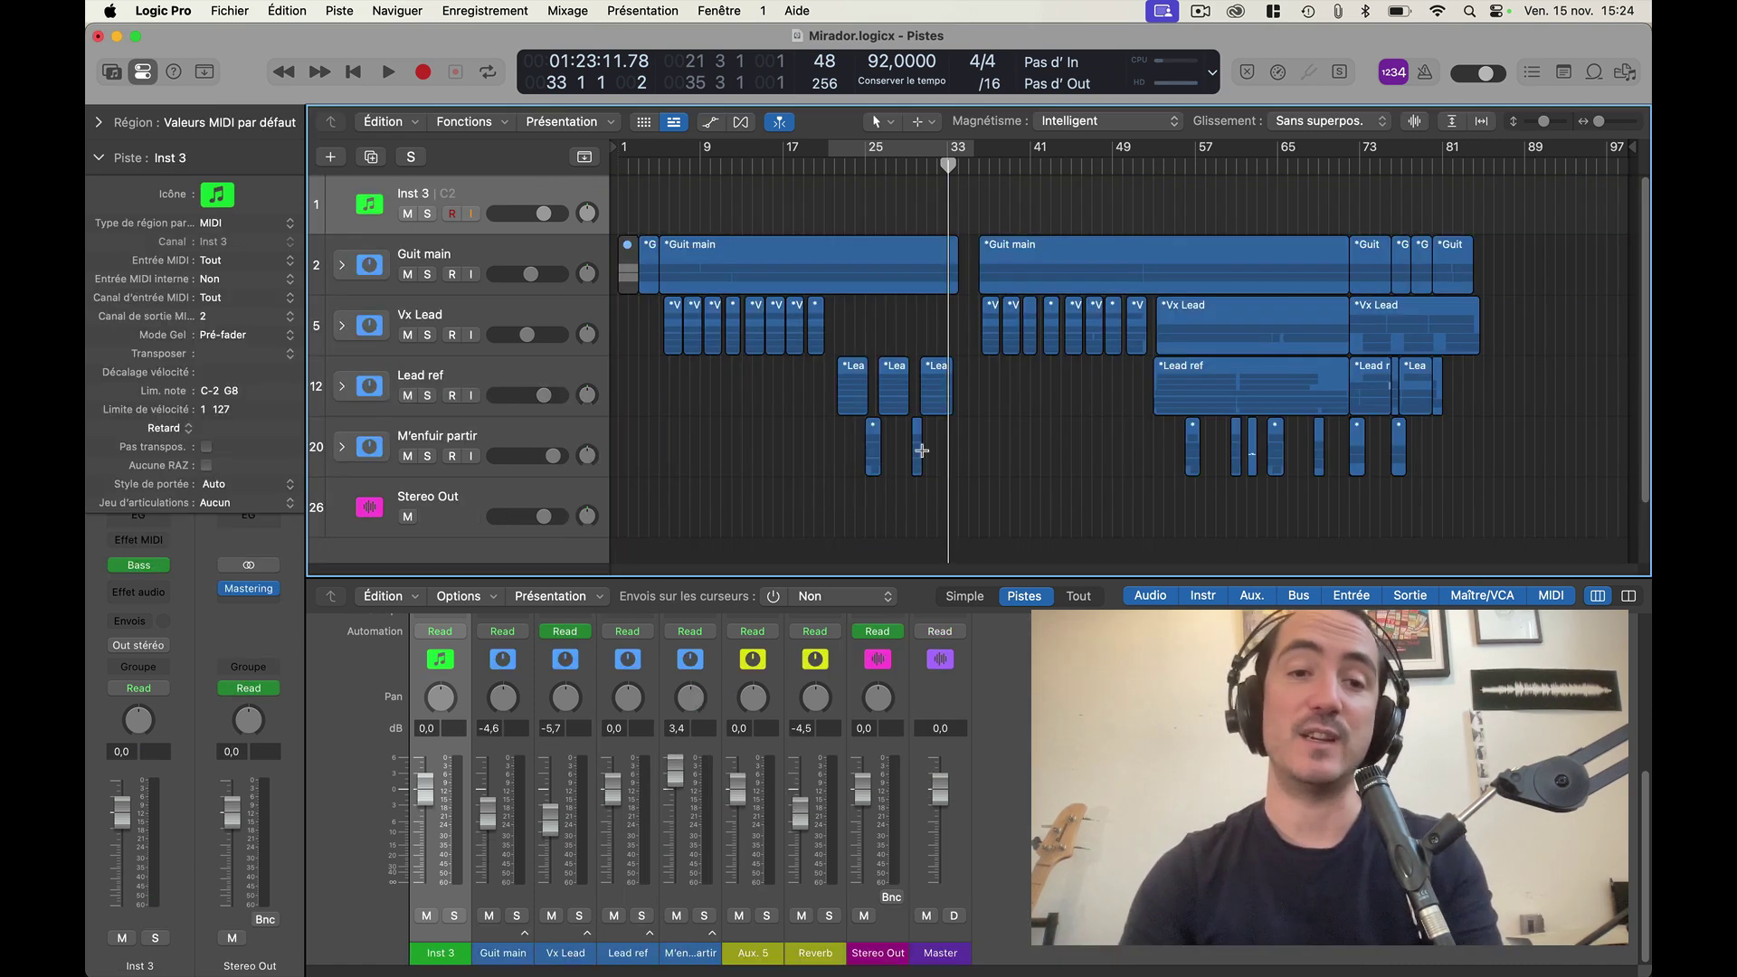
pyautogui.scroll(-3, 737, 426)
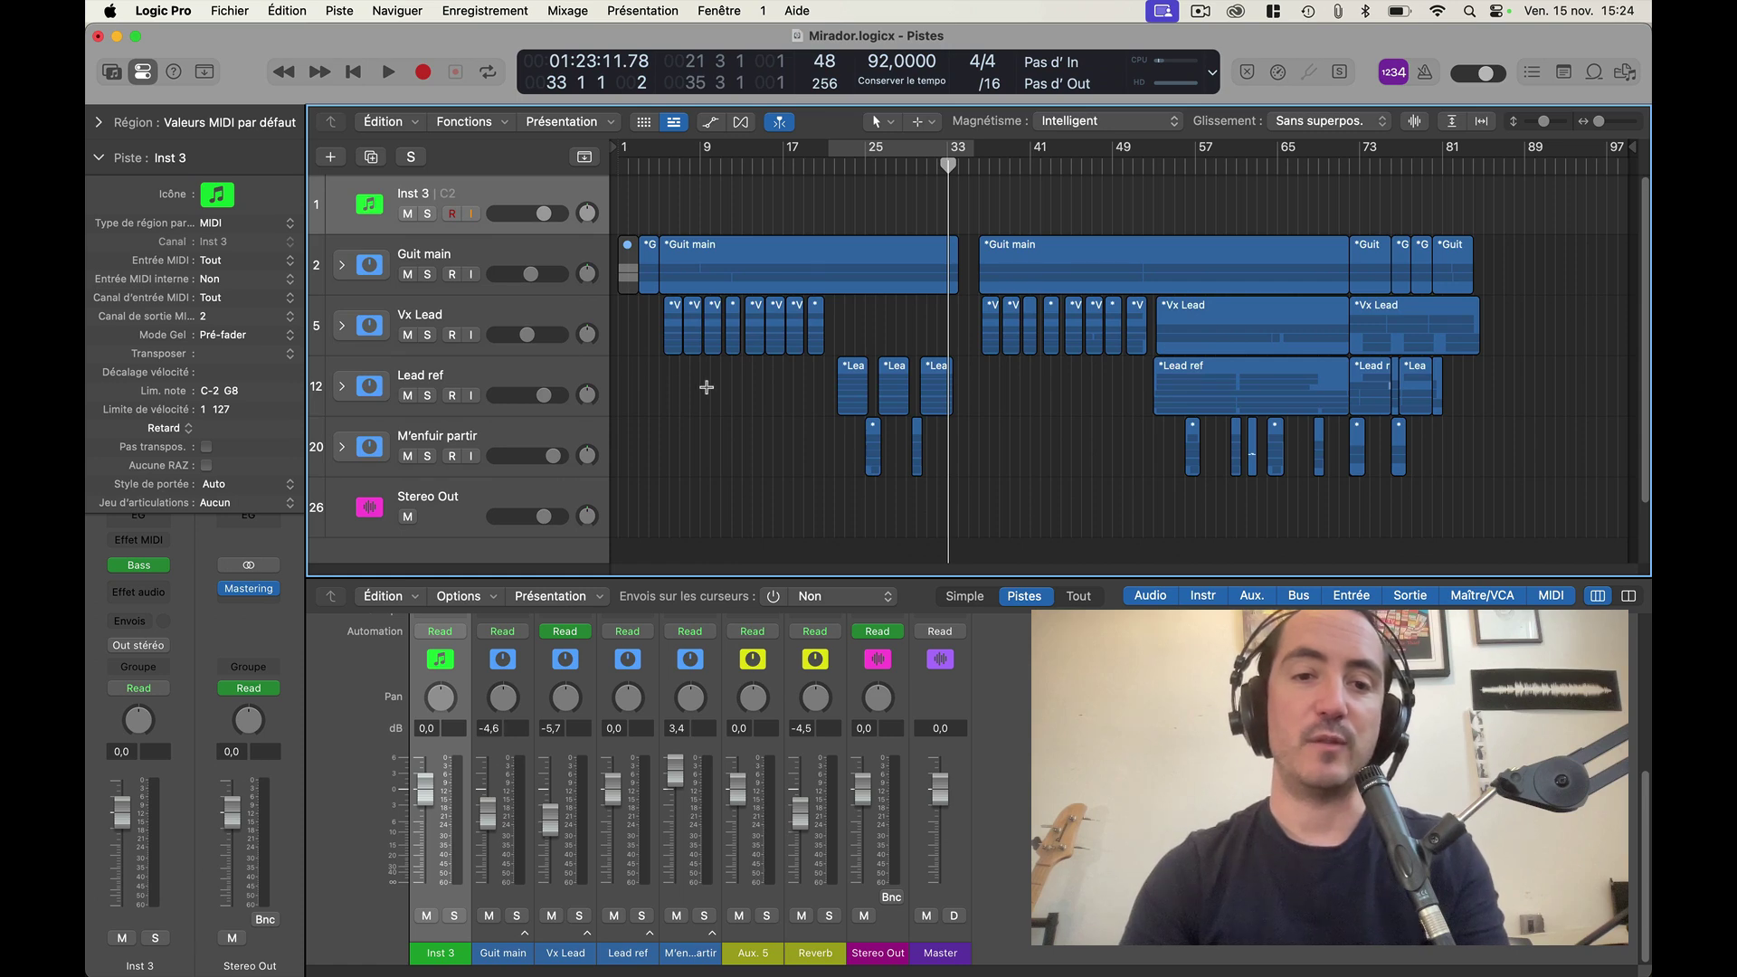
pyautogui.press('super+z')
# Step: Move the Latin_bip track above the Drums stack and delete it, and collapse the Drums stack
pyautogui.moveTo(548, 378); pyautogui.dragTo(515, 191)
pyautogui.press('super+Delete')
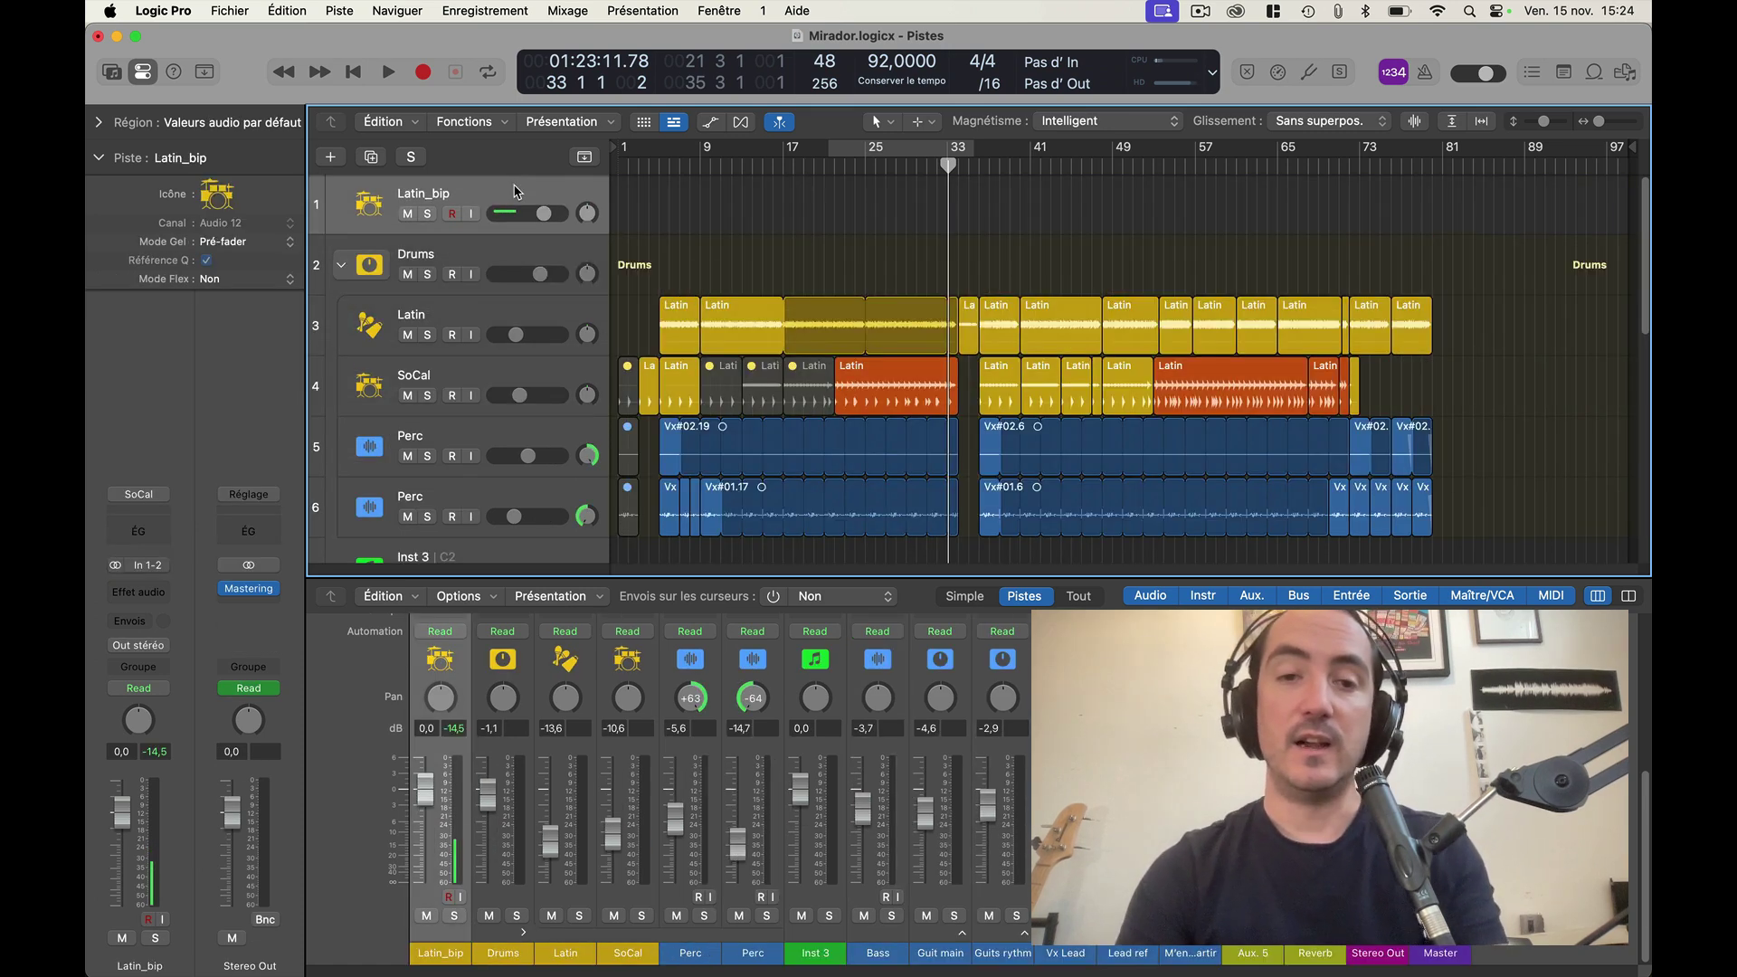
pyautogui.click(342, 205)
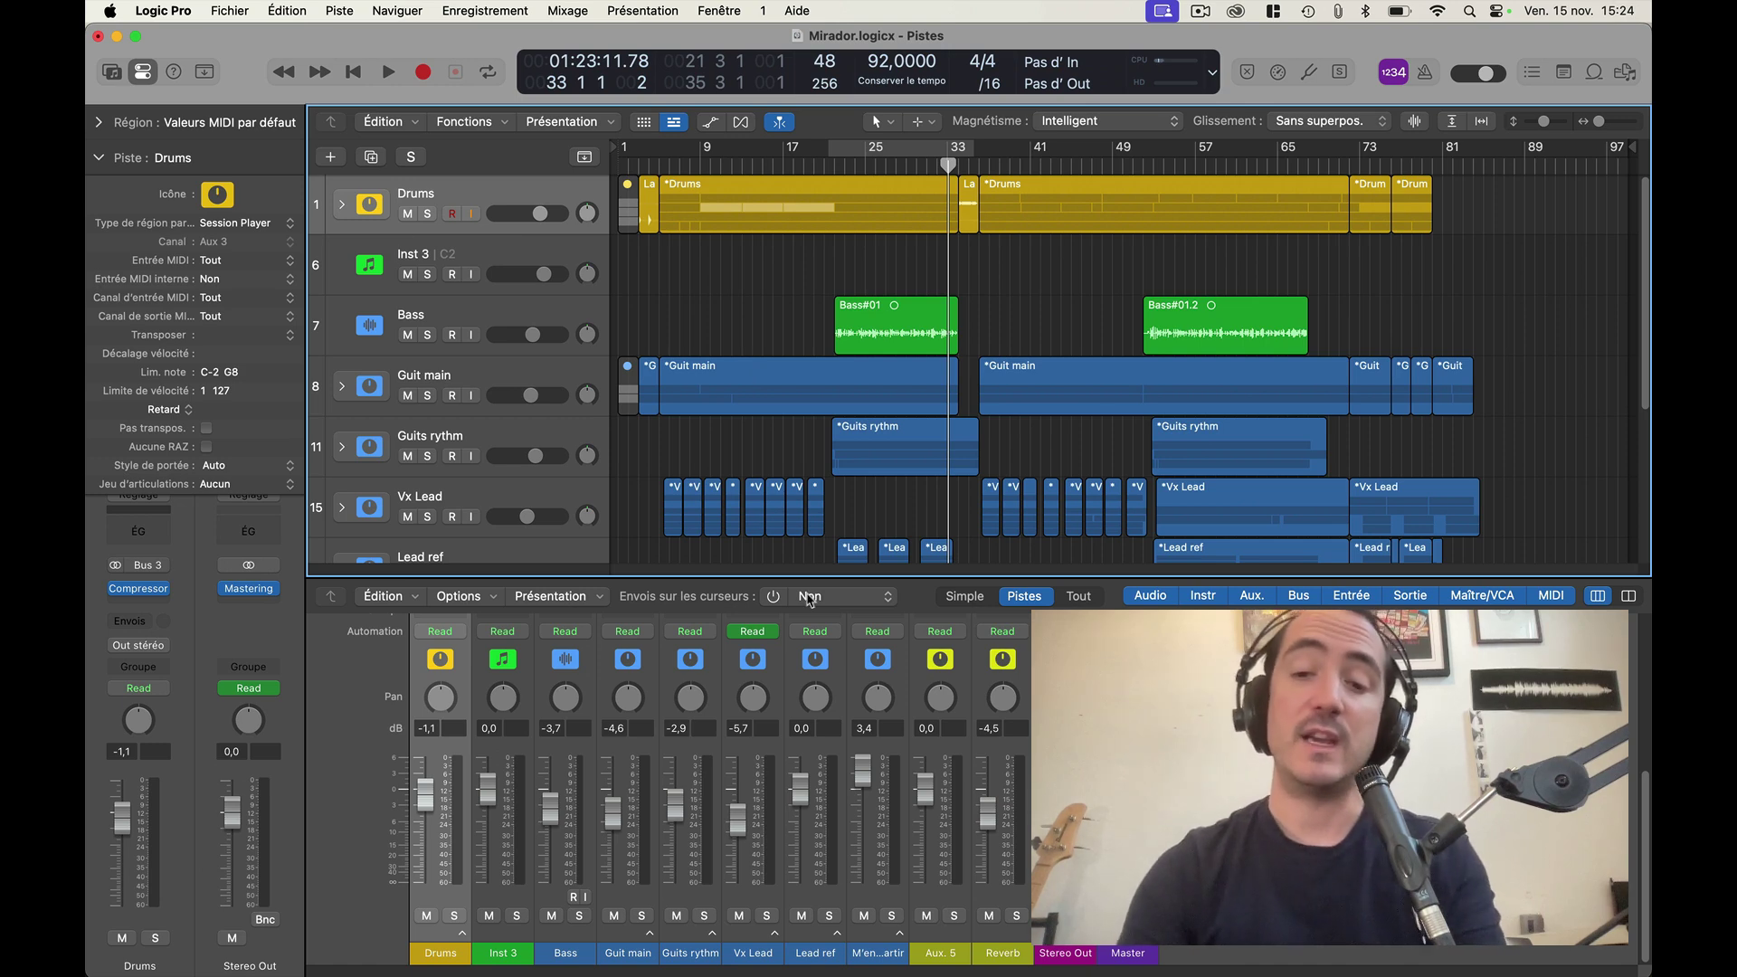
# Step: Open the Quantec Room Simulator (QRS) on the Reverb channel to view its interface, and close it
pyautogui.scroll(5, 876, 747)
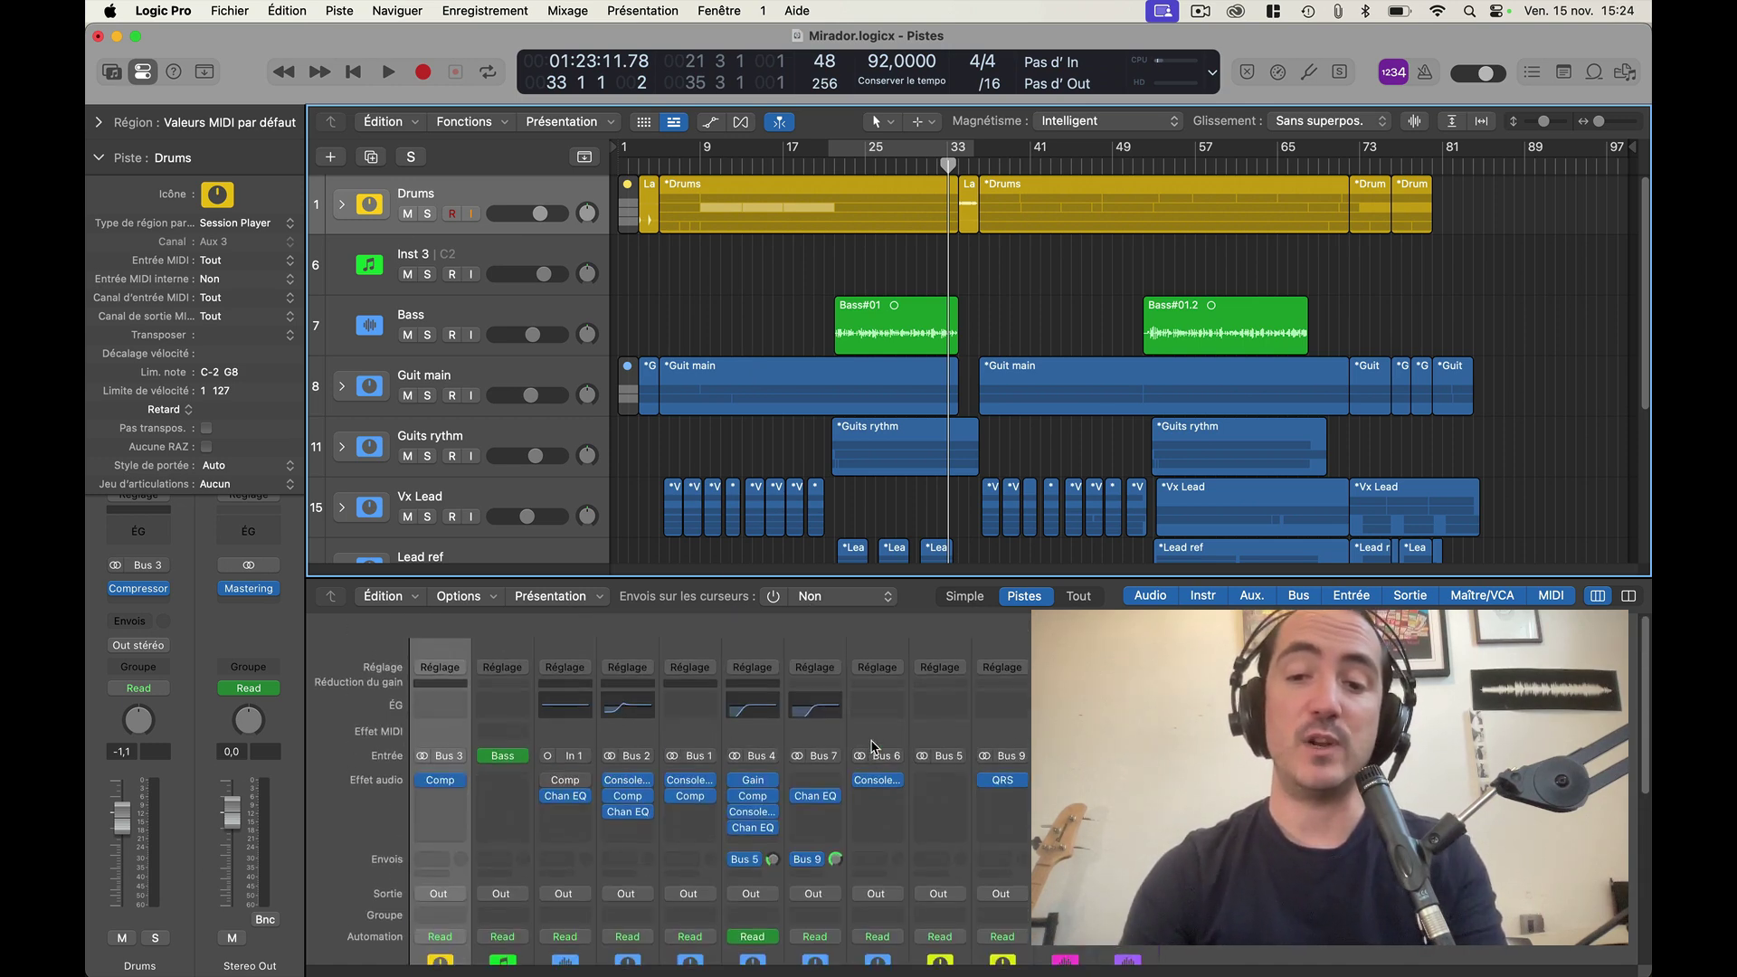
pyautogui.click(1003, 756)
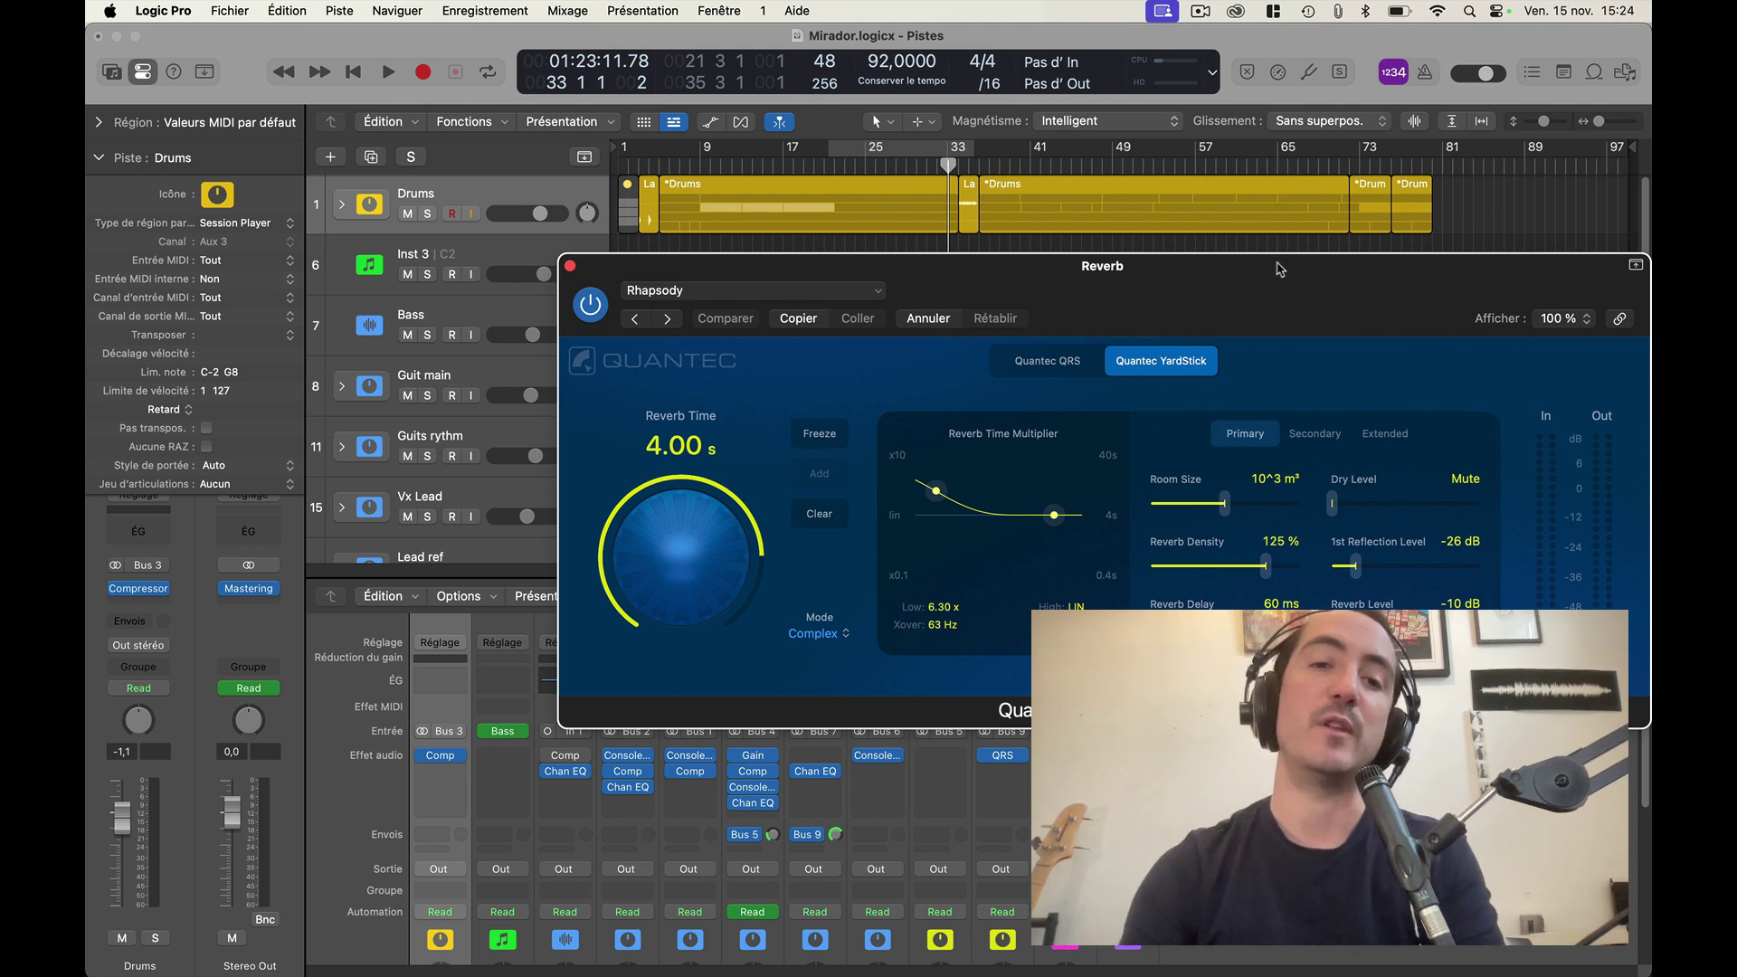
pyautogui.moveTo(638, 267); pyautogui.dragTo(538, 115)
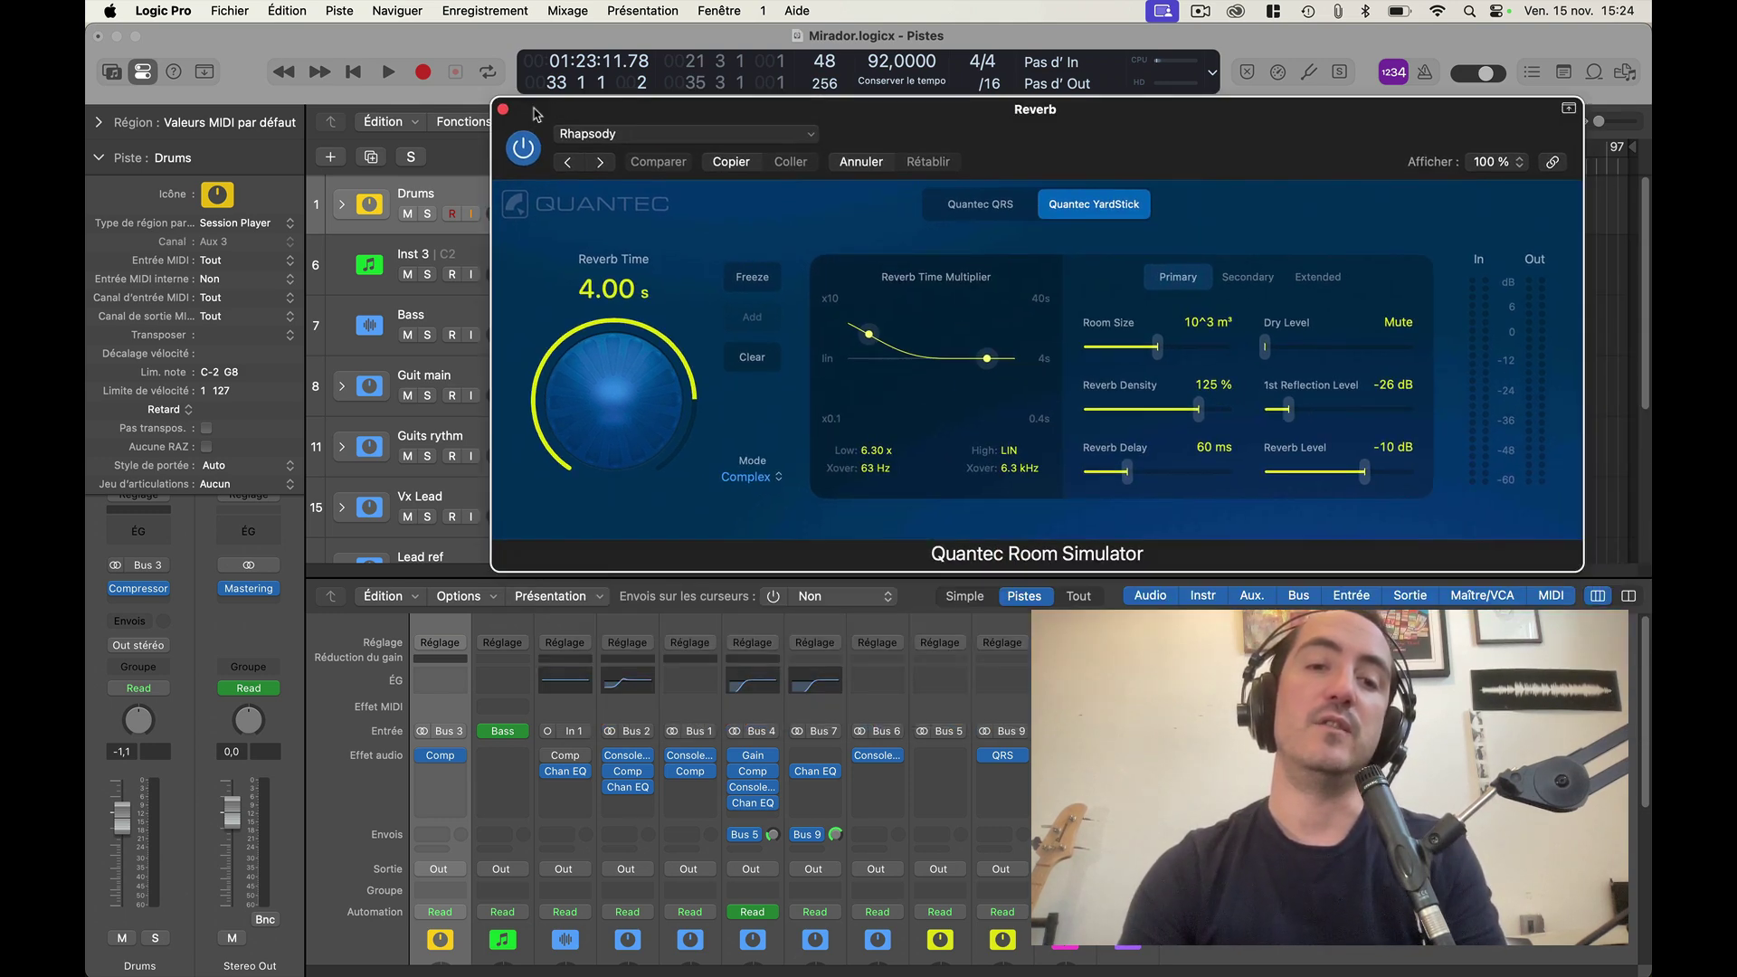
pyautogui.click(506, 118)
# Step: Select the Lead ref track, solo it briefly, and play the project from its first region with solo off
pyautogui.scroll(-5, 534, 380)
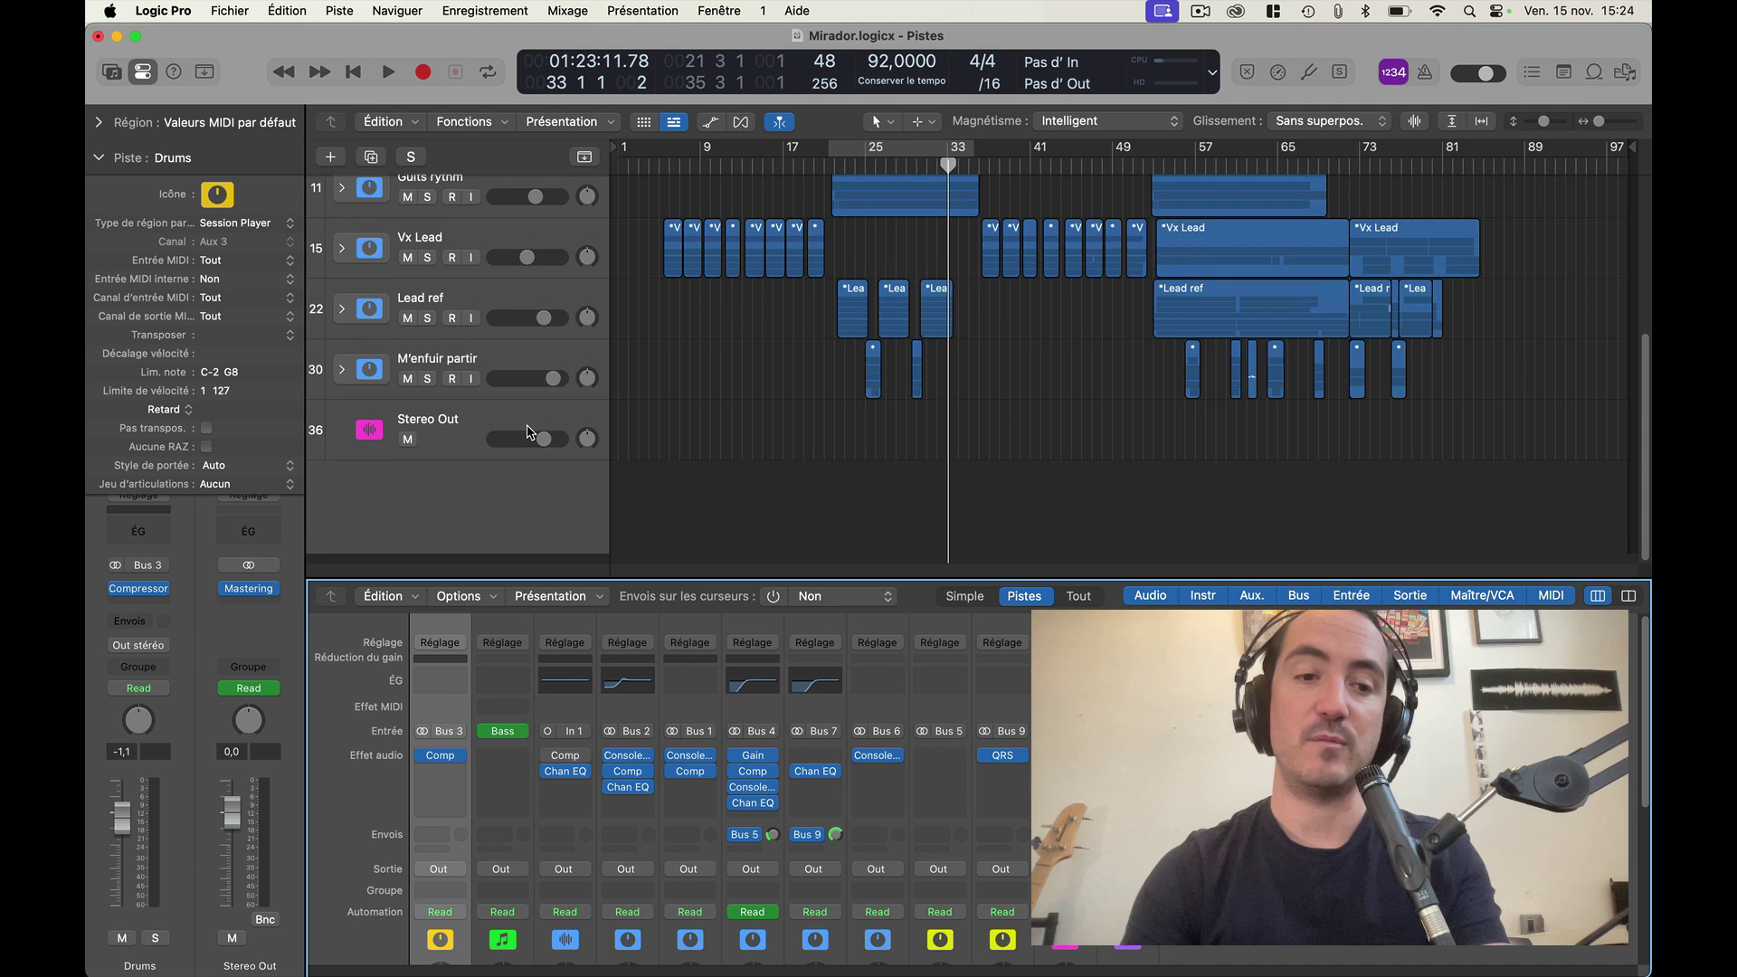
pyautogui.click(540, 312)
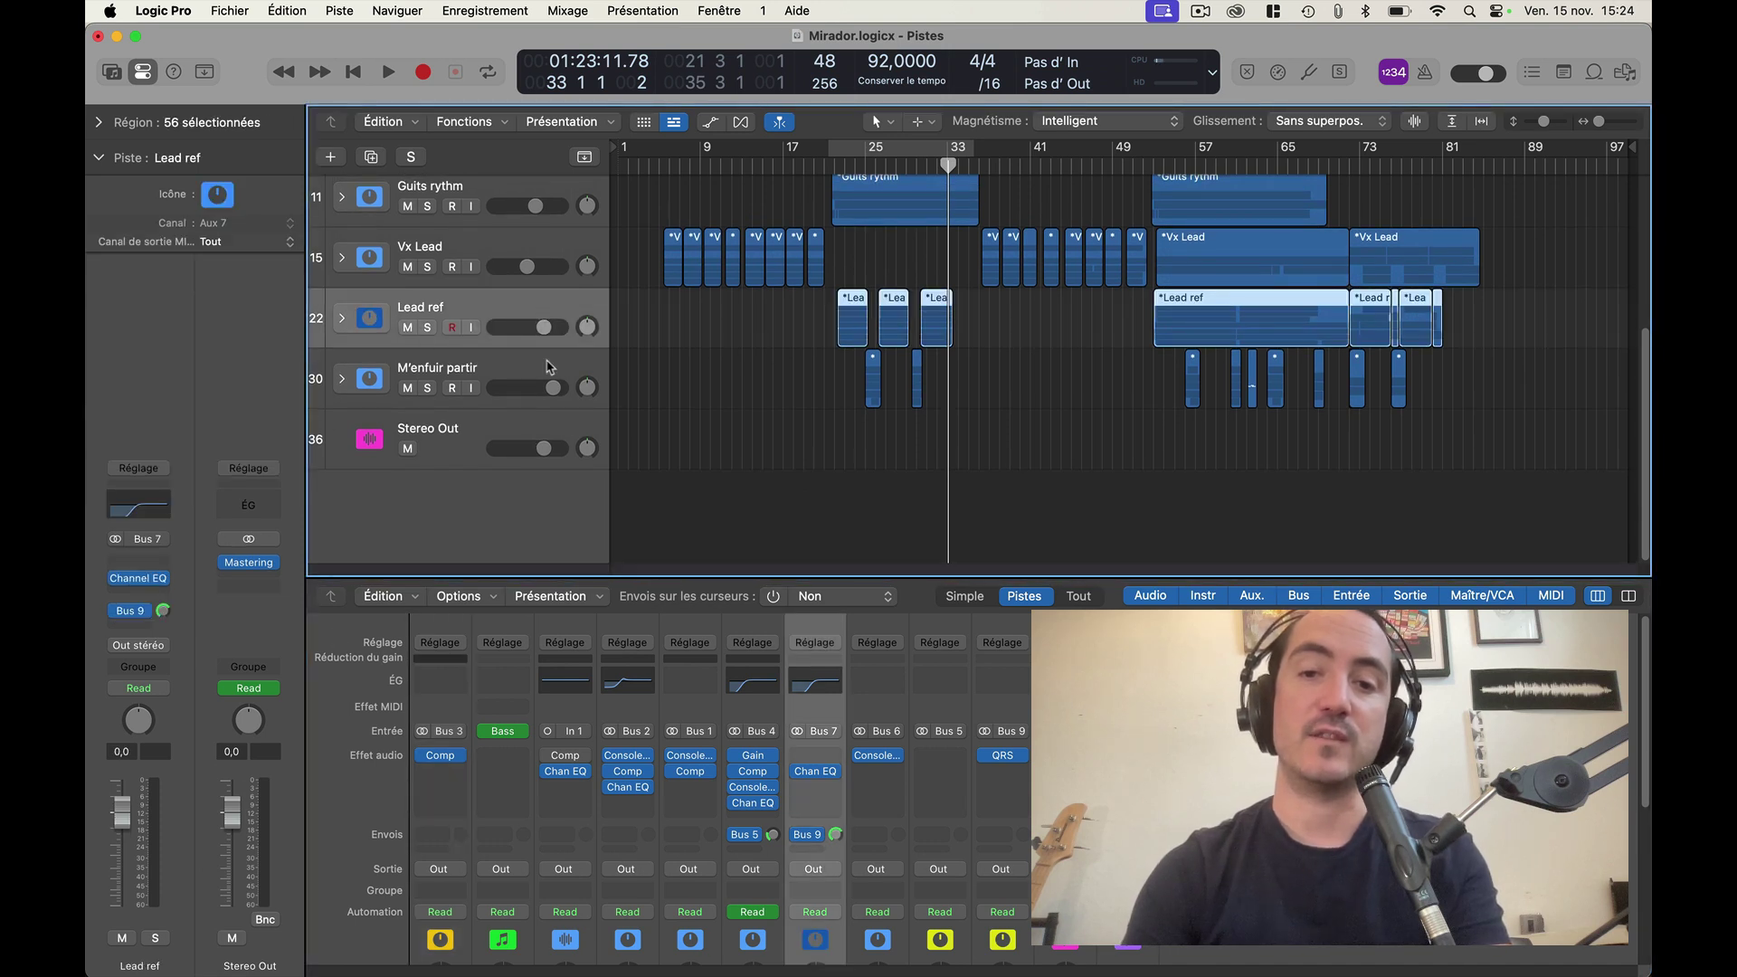
pyautogui.click(428, 329)
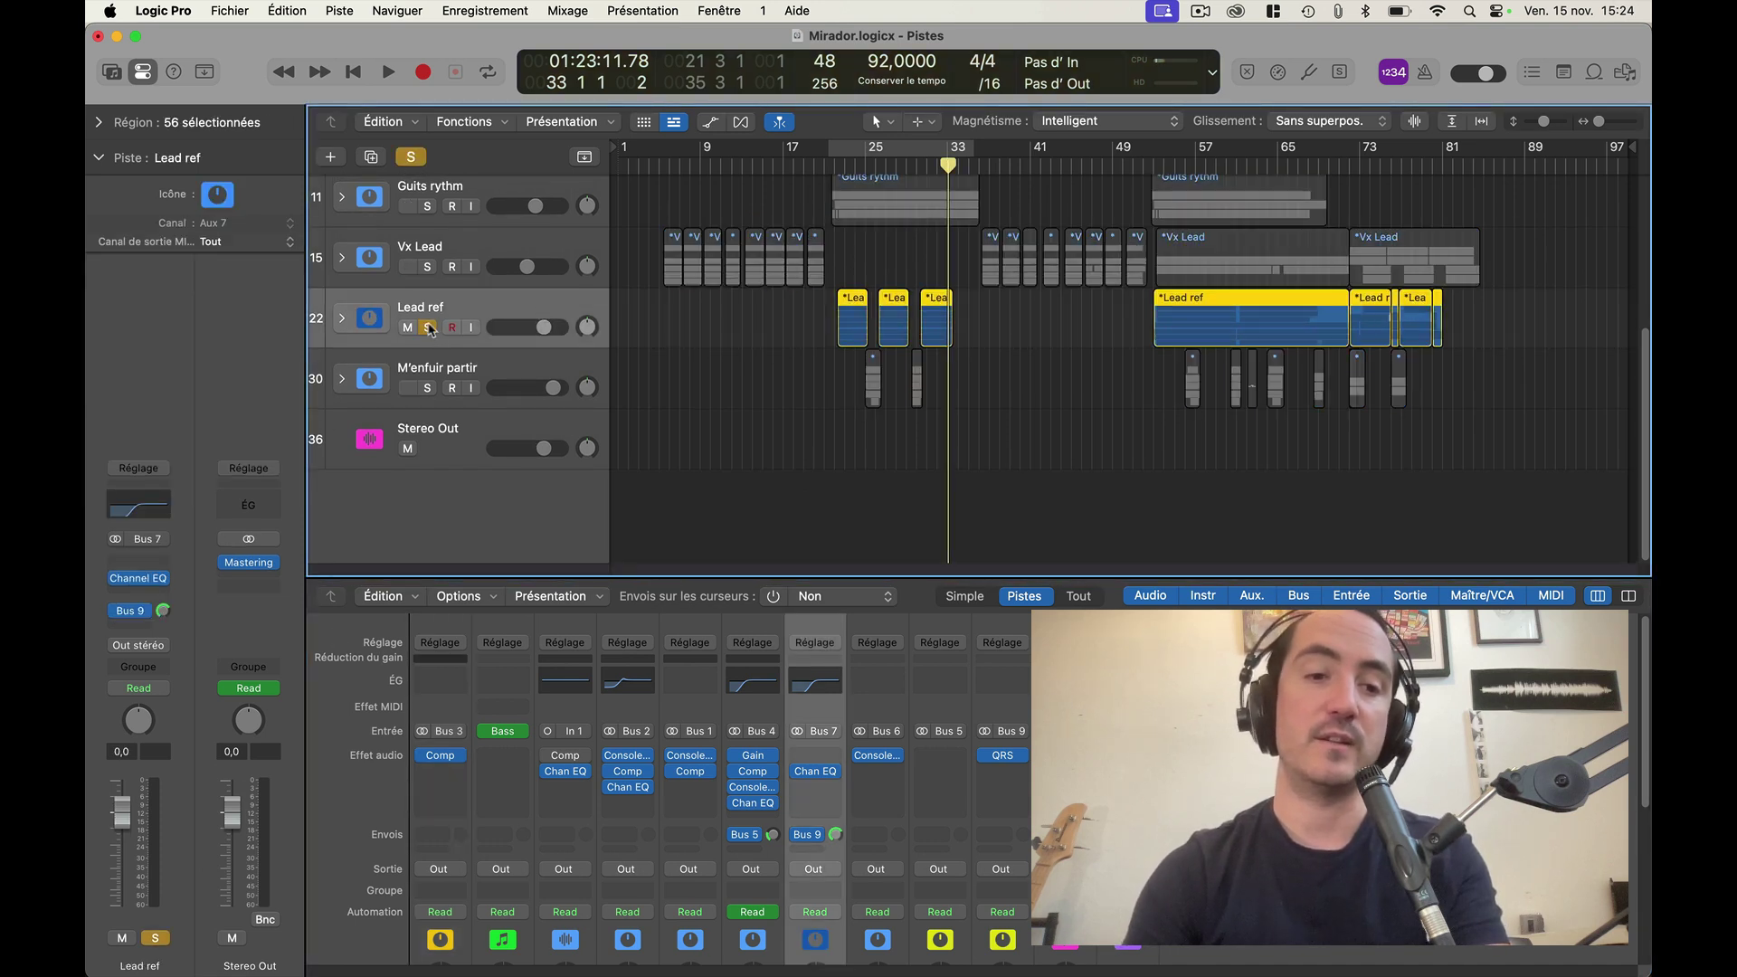
pyautogui.click(428, 328)
pyautogui.hotkey('shift', 'space')
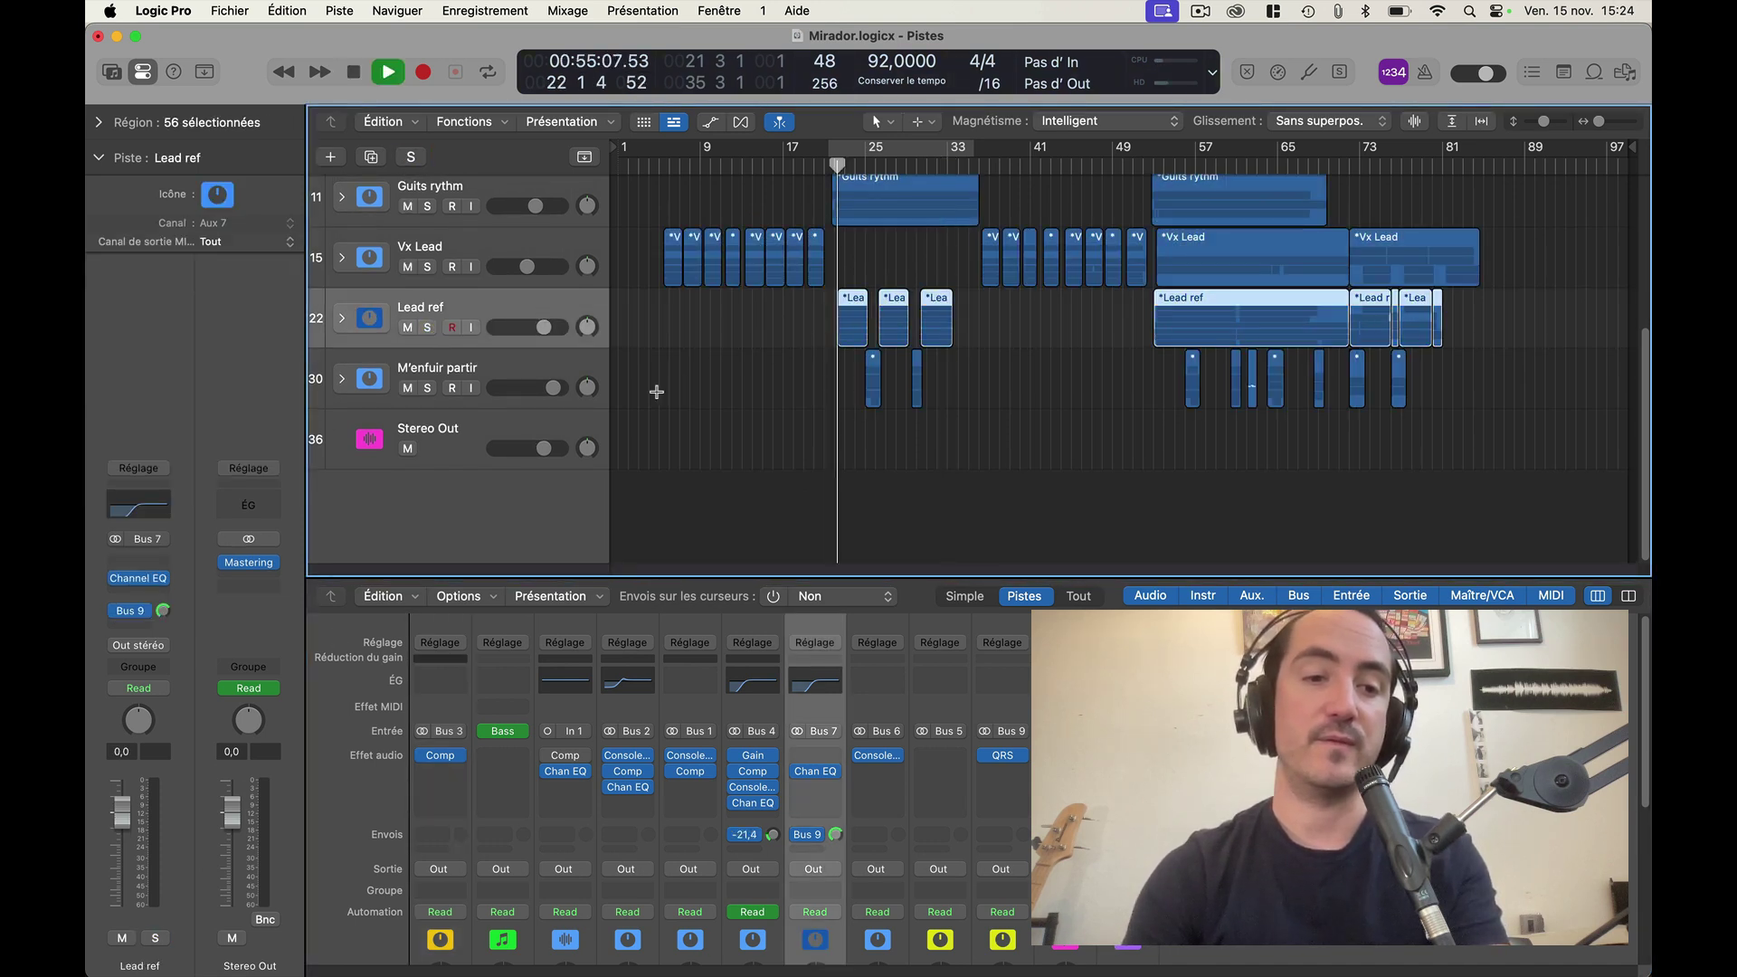
# Step: Reopen the QRS plug-in through Lead ref's Bus 9 send, raise the Reverb fader to 6.0 dB, and lower it to 3.3 dB with Lead ref soloed
pyautogui.click(131, 610)
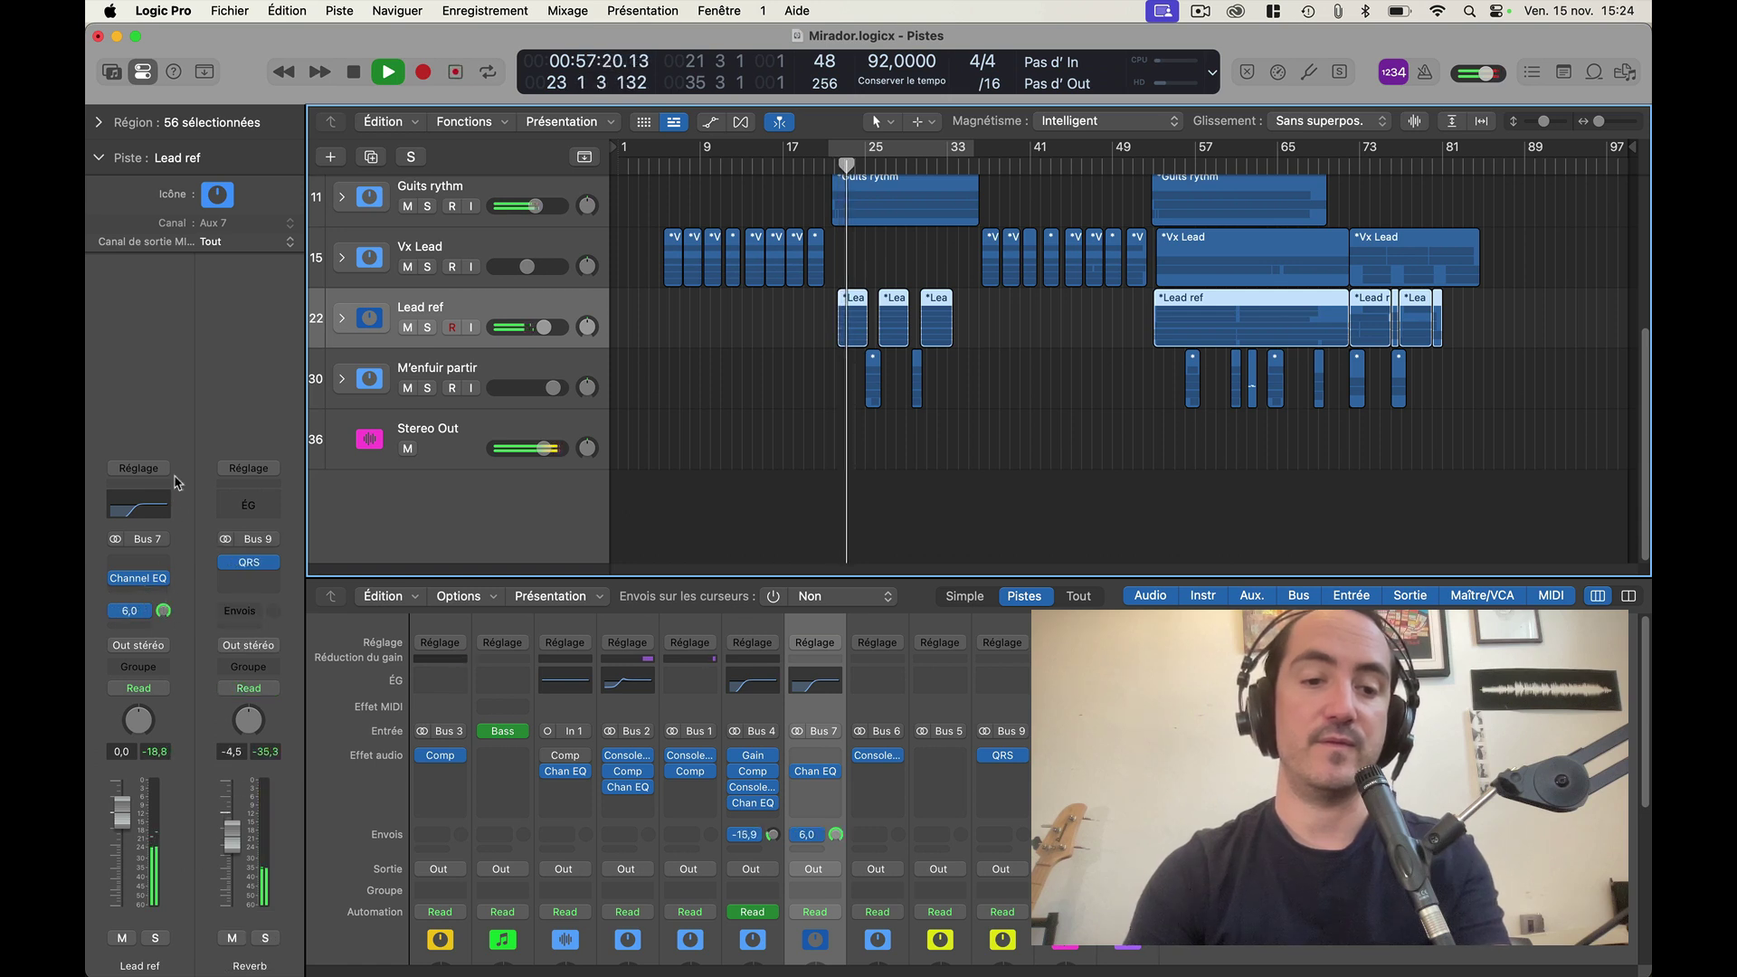
pyautogui.click(249, 562)
pyautogui.moveTo(232, 814); pyautogui.dragTo(234, 778)
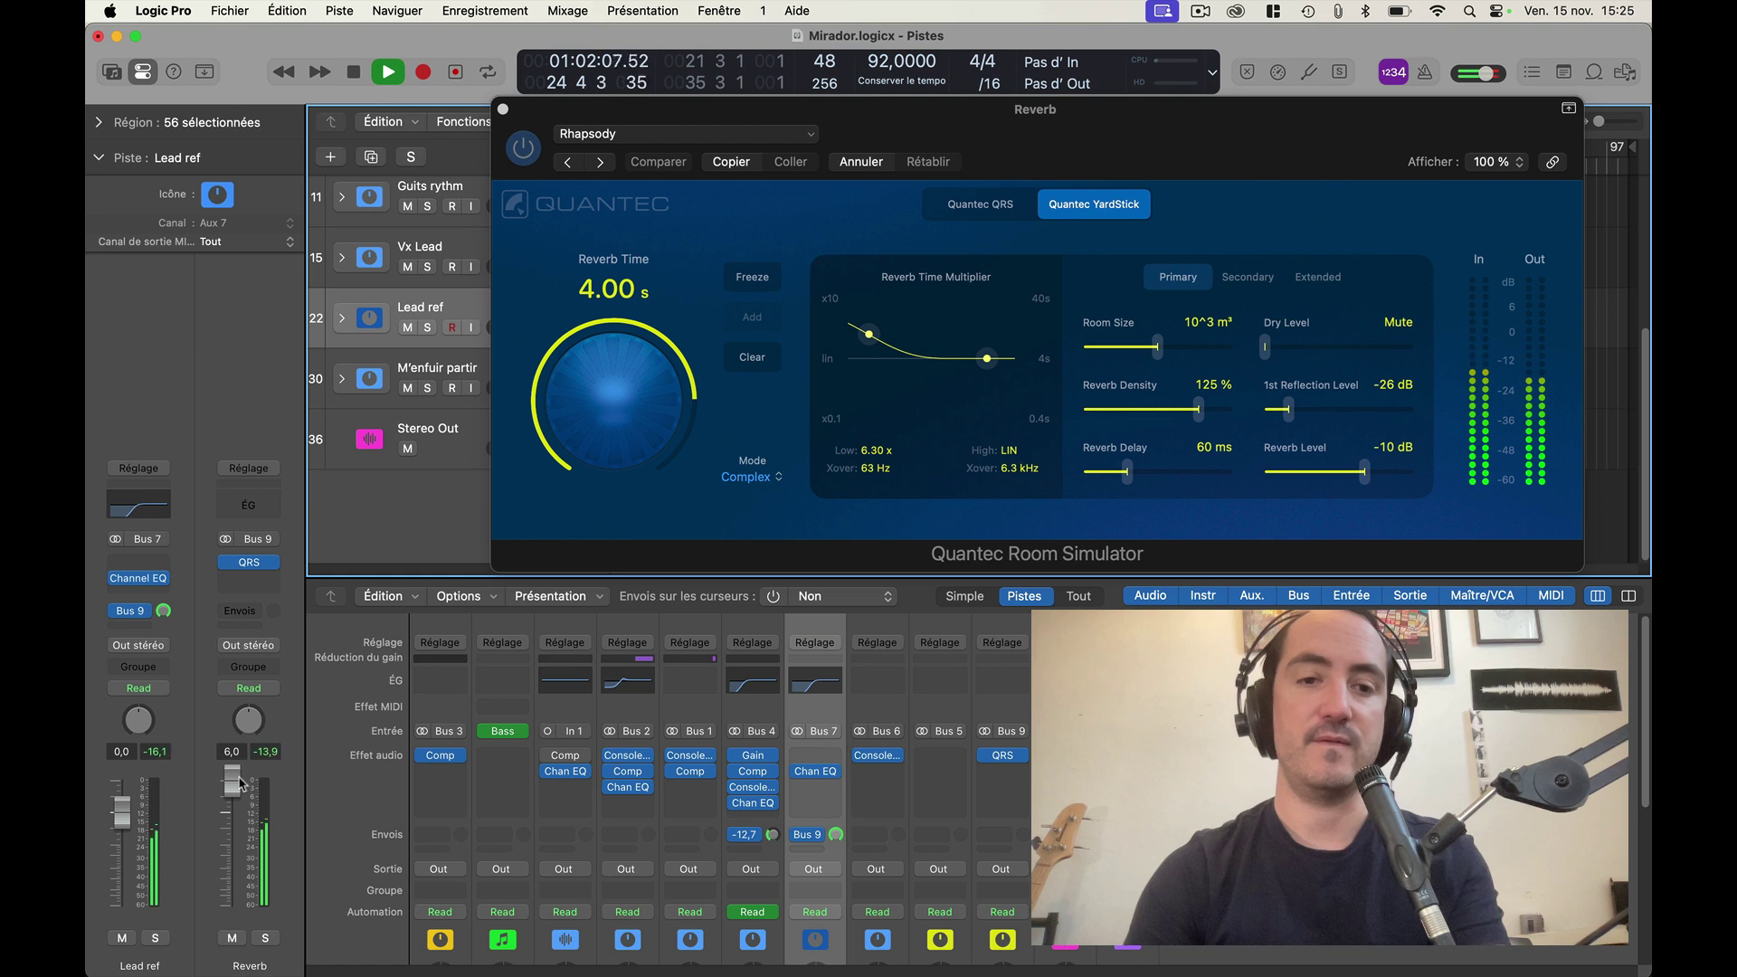
pyautogui.click(427, 327)
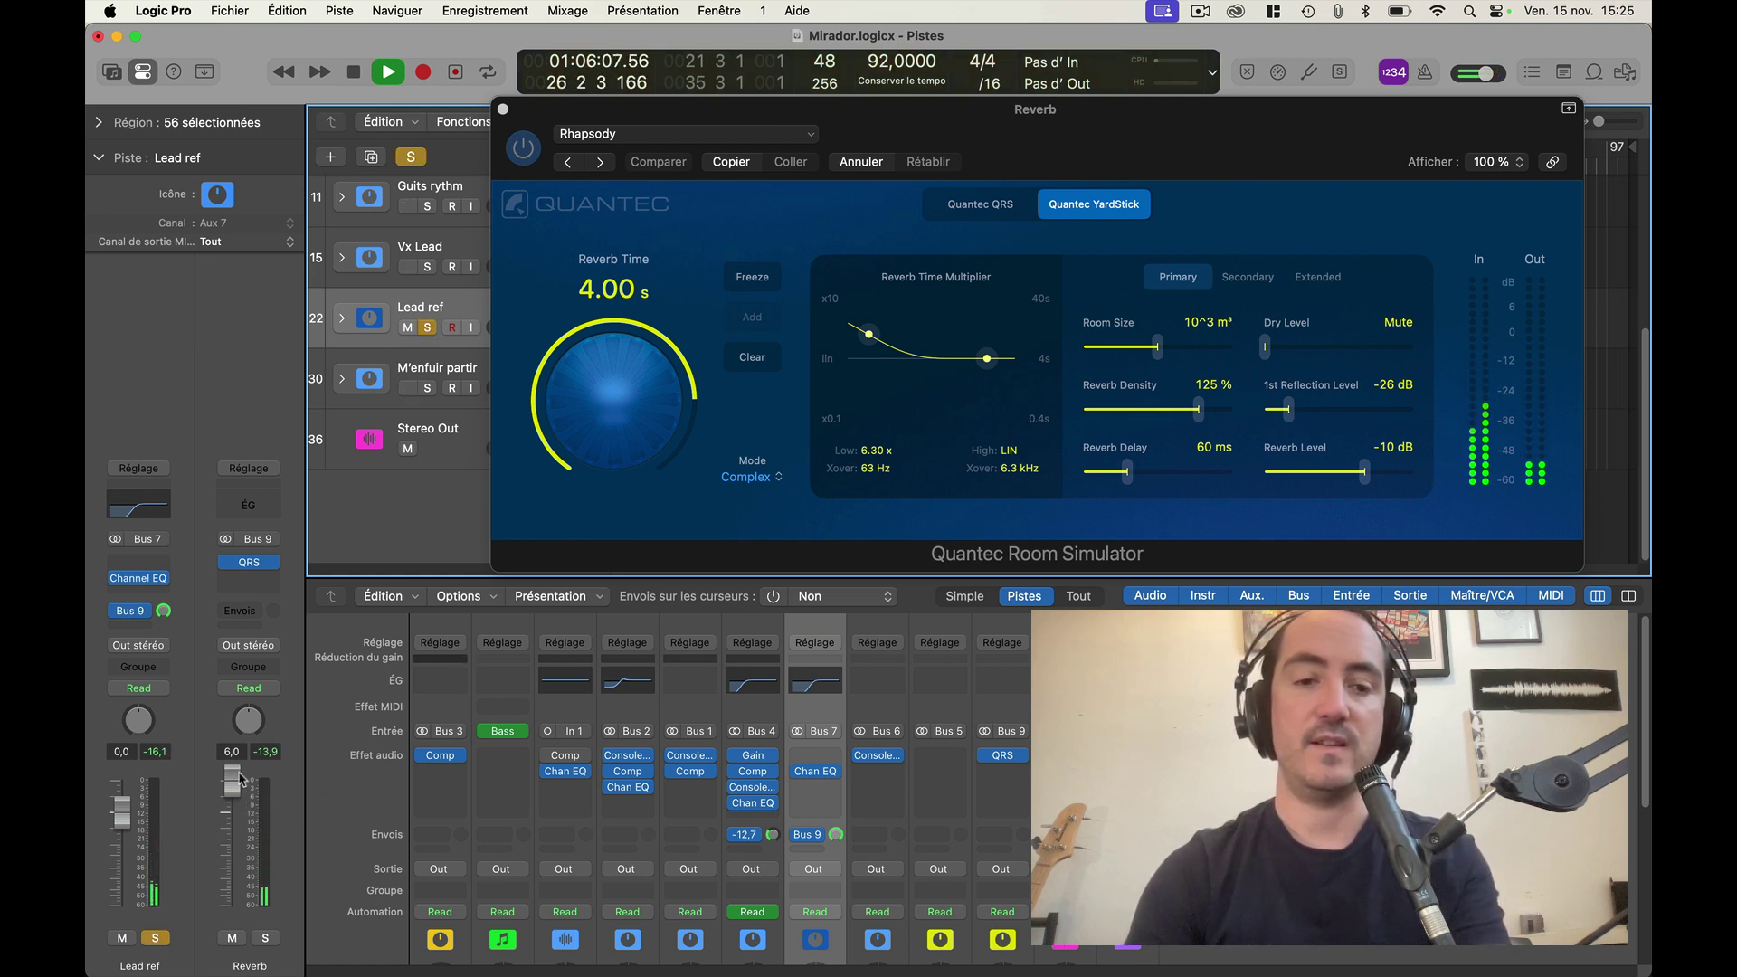
pyautogui.moveTo(234, 785); pyautogui.dragTo(233, 797)
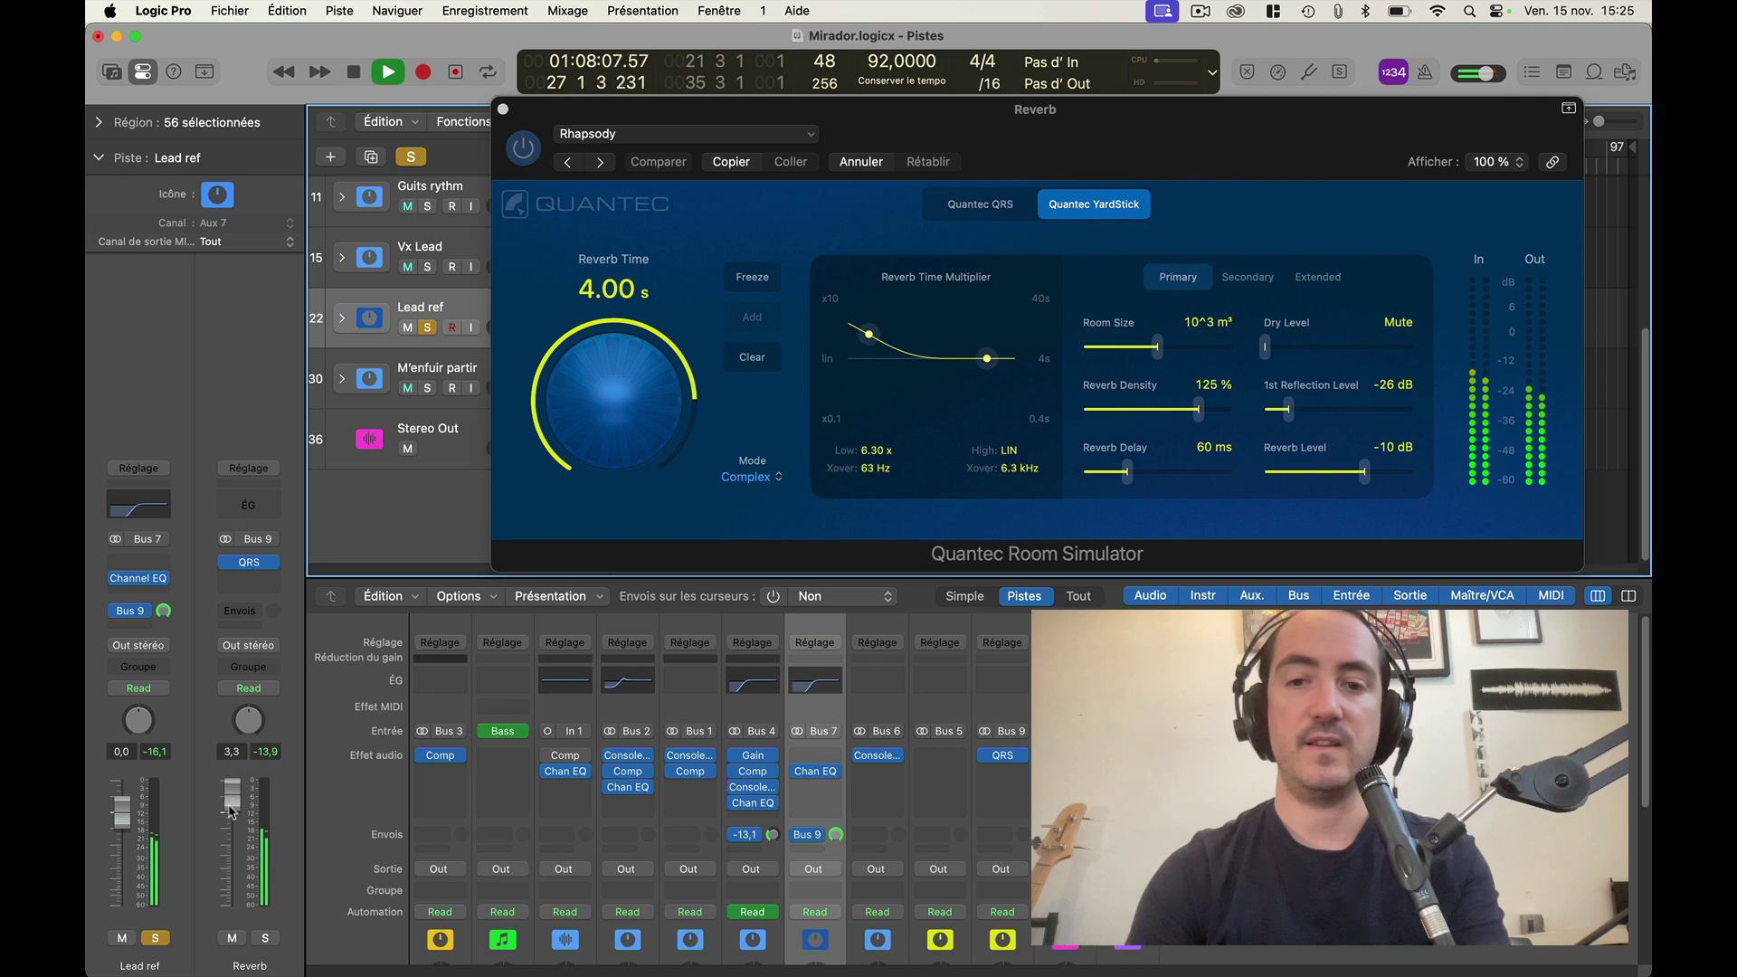
# Step: Set the reverb's low-frequency time multiplier to LIN and the reverb density to 40 %, and stop playback
pyautogui.moveTo(868, 340); pyautogui.dragTo(868, 358)
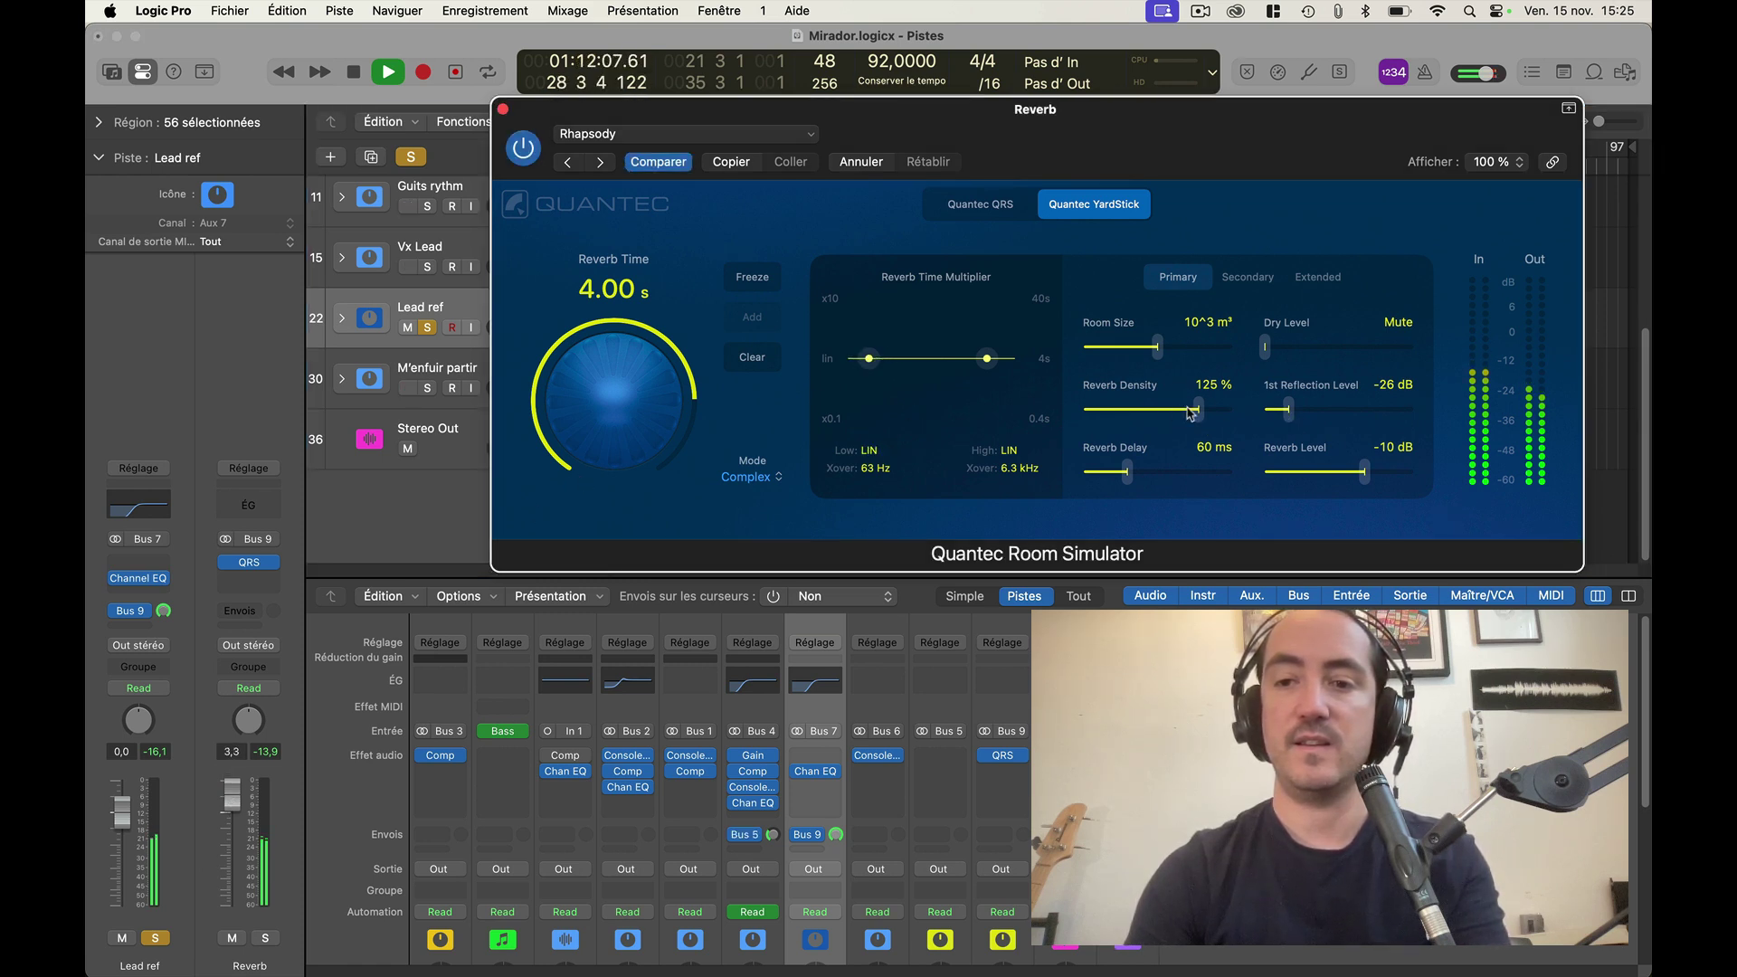
pyautogui.moveTo(1191, 412); pyautogui.dragTo(1149, 412)
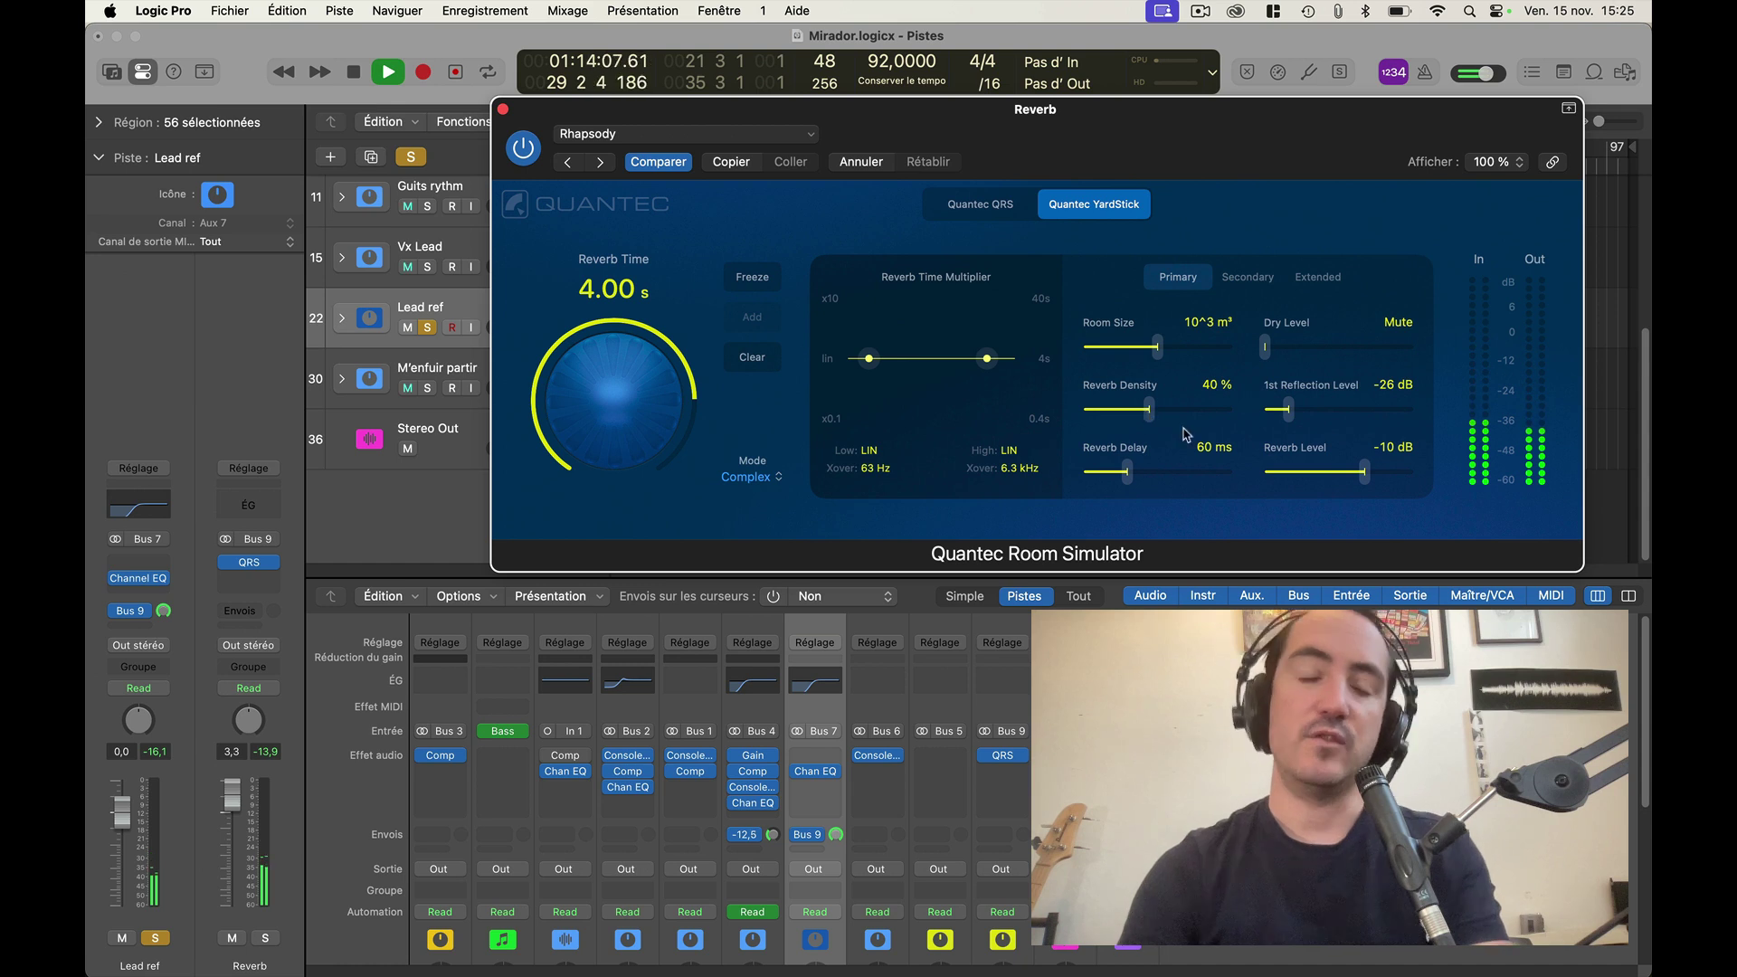
pyautogui.press('space')
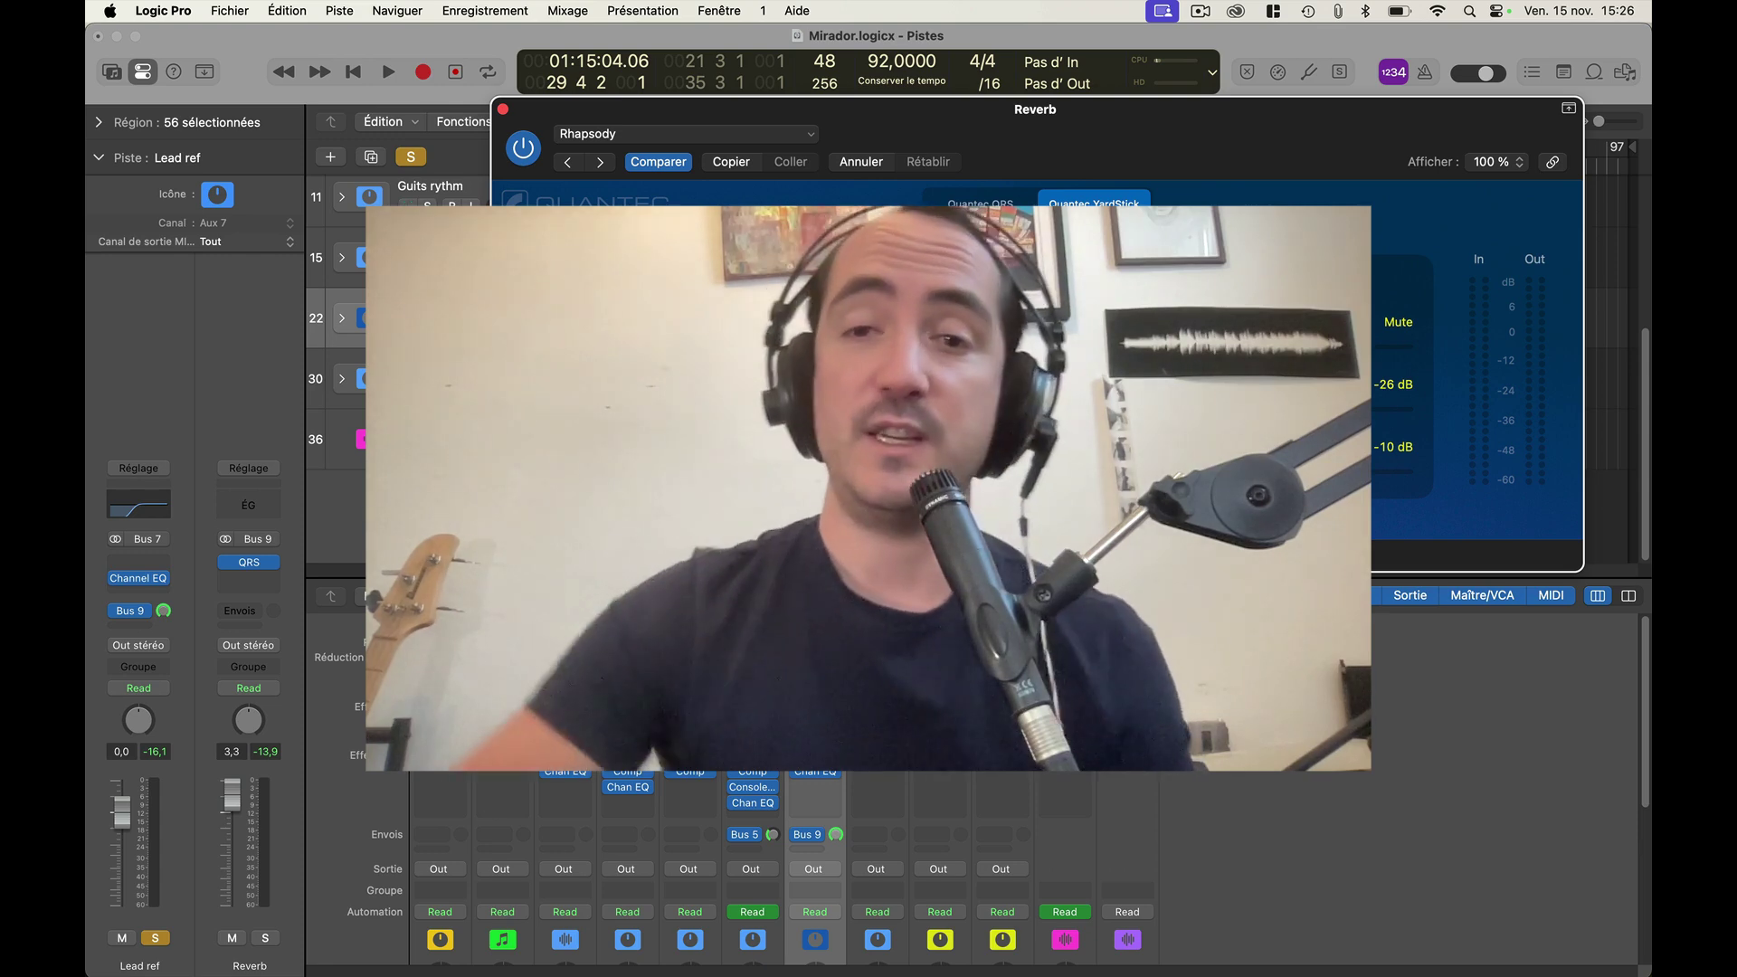
# Step: During resumed playback, shorten the reverb time to 1.80 s, lower the Reverb fader to -2.9 dB, and lengthen the reverb time to 6.30 s
pyautogui.press('space')
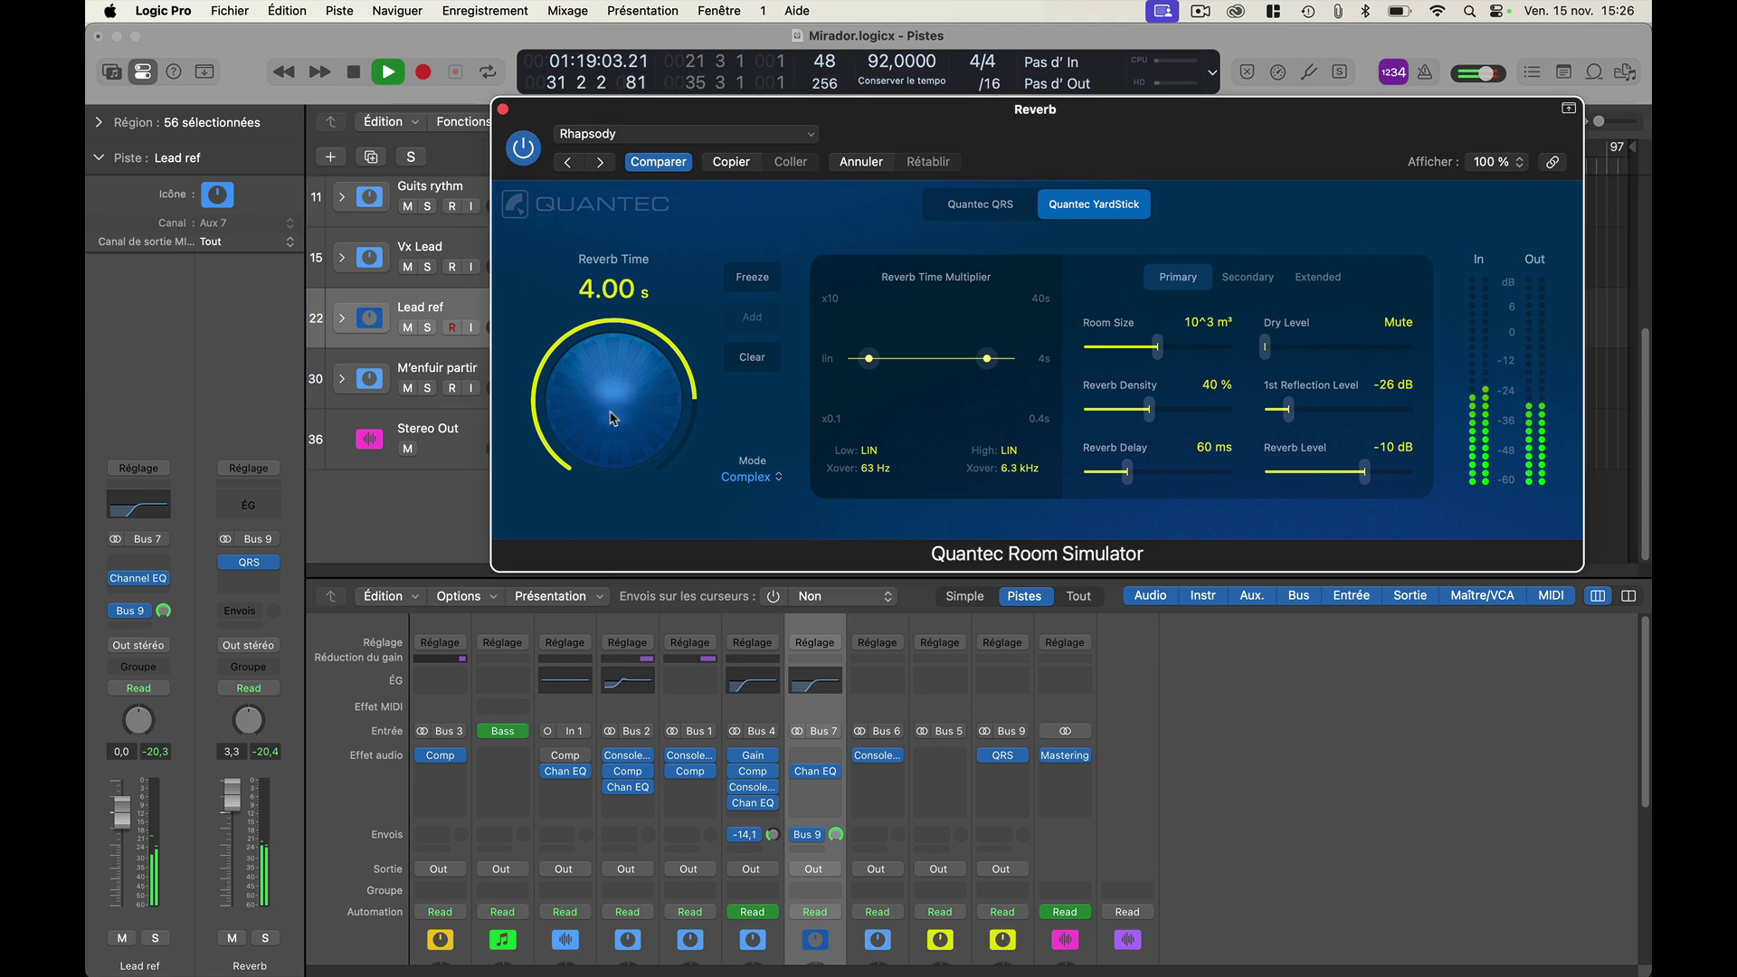
pyautogui.moveTo(617, 399)
pyautogui.mouseDown()
pyautogui.moveTo(613, 470)
pyautogui.moveTo(628, 409)
pyautogui.mouseUp()
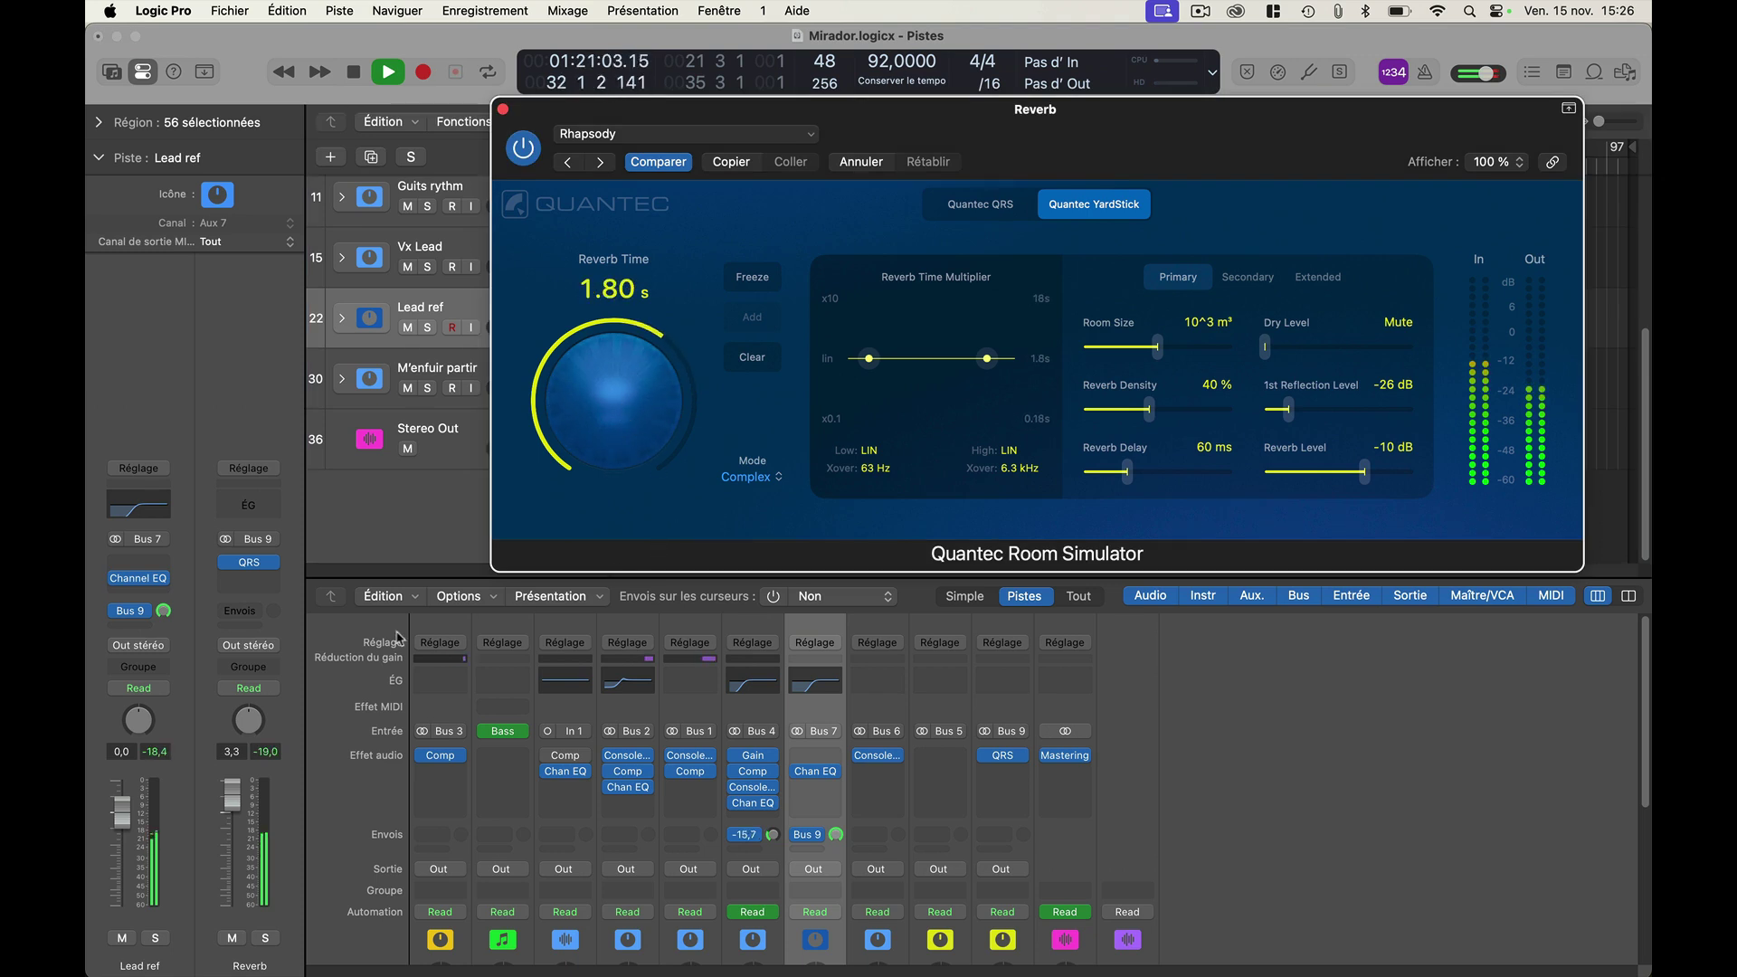
pyautogui.moveTo(244, 804); pyautogui.dragTo(240, 862)
pyautogui.moveTo(674, 443); pyautogui.dragTo(696, 351)
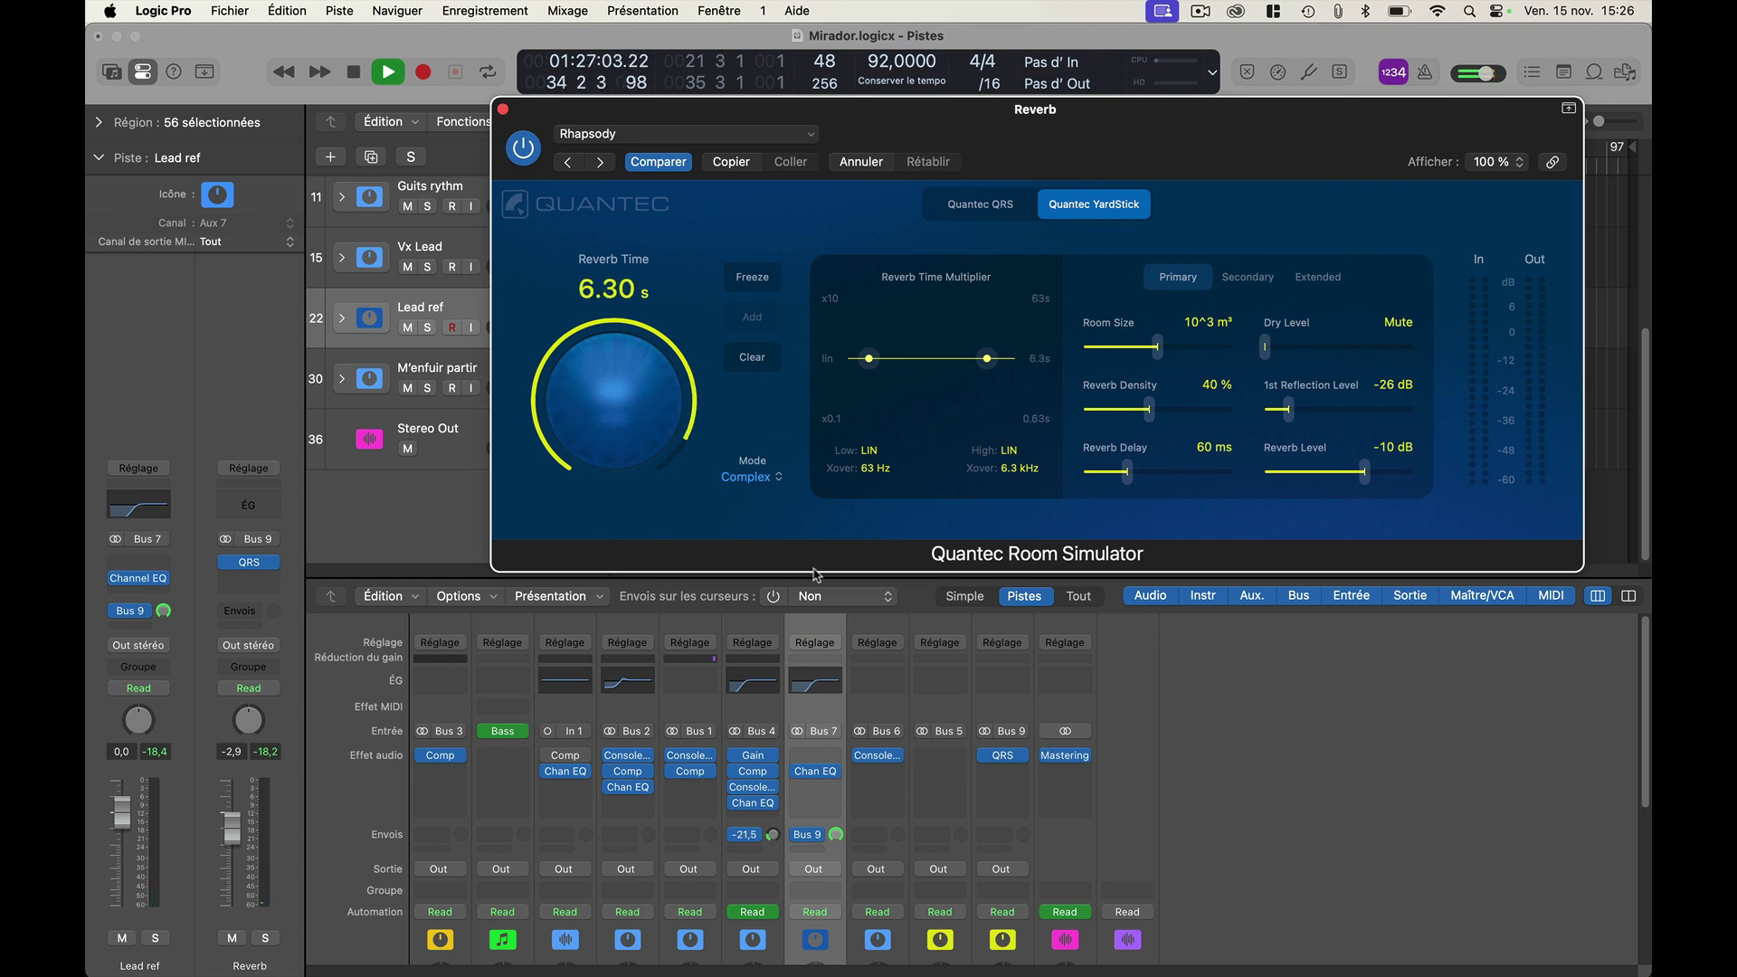